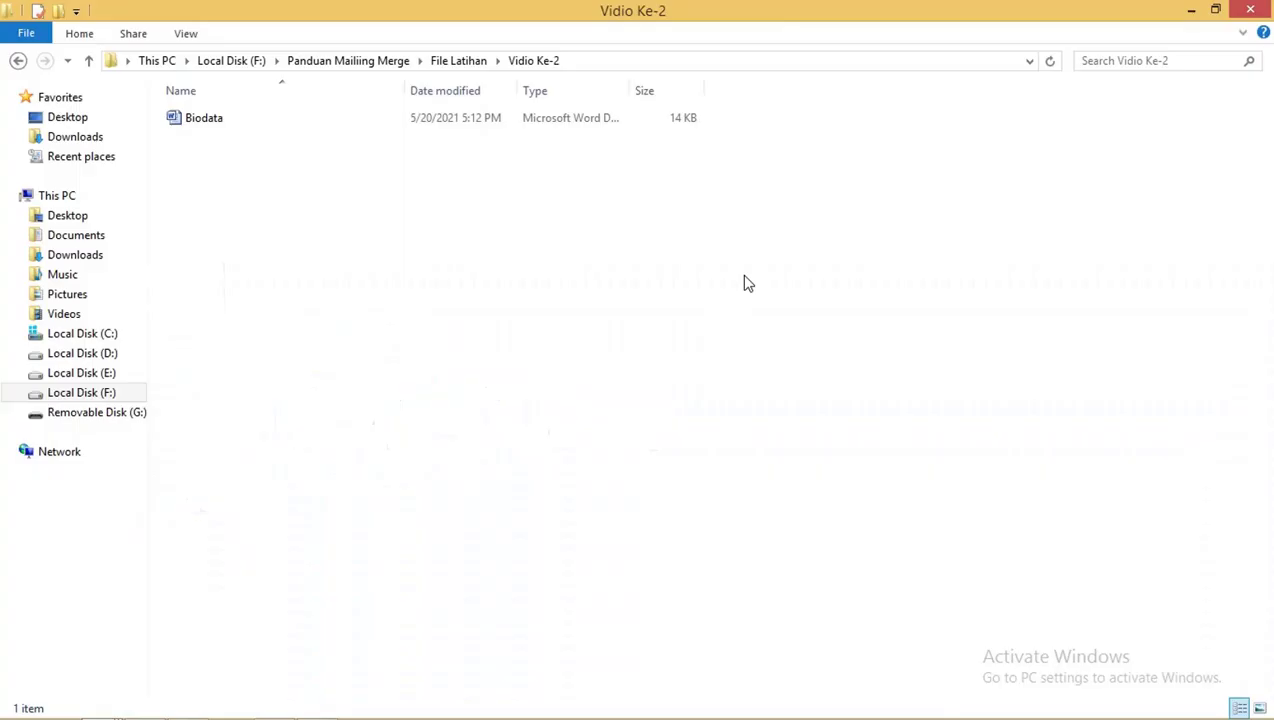
# - Locate and select the Biodata document in F:\Panduan Mailiing Merge\File Latihan\Vidio Ke-2
pyautogui.click(450, 118)
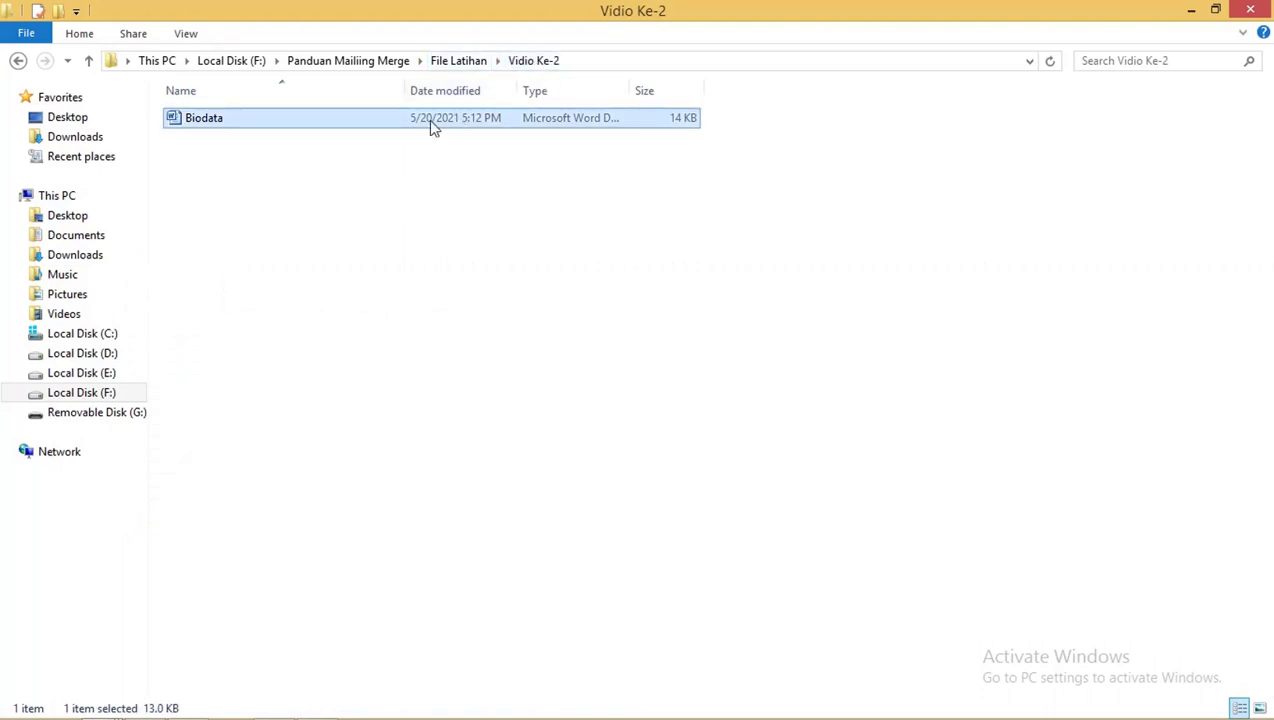
pyautogui.click(283, 172)
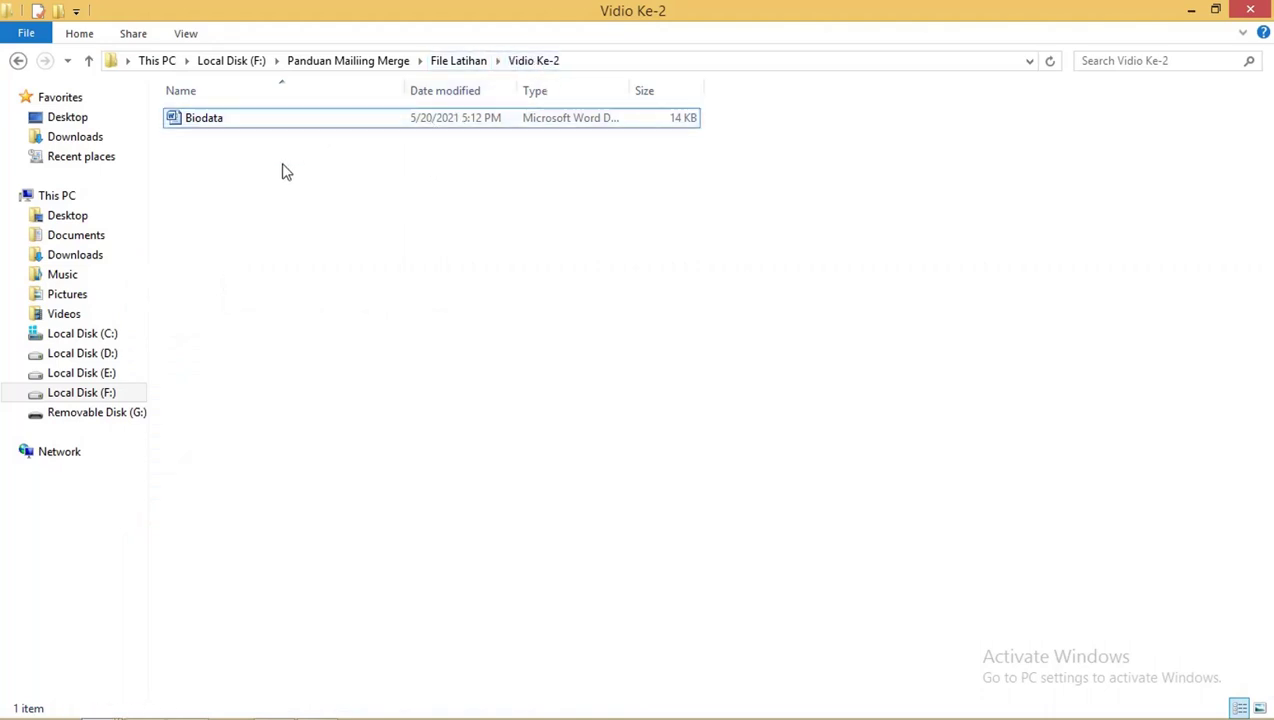
pyautogui.click(240, 131)
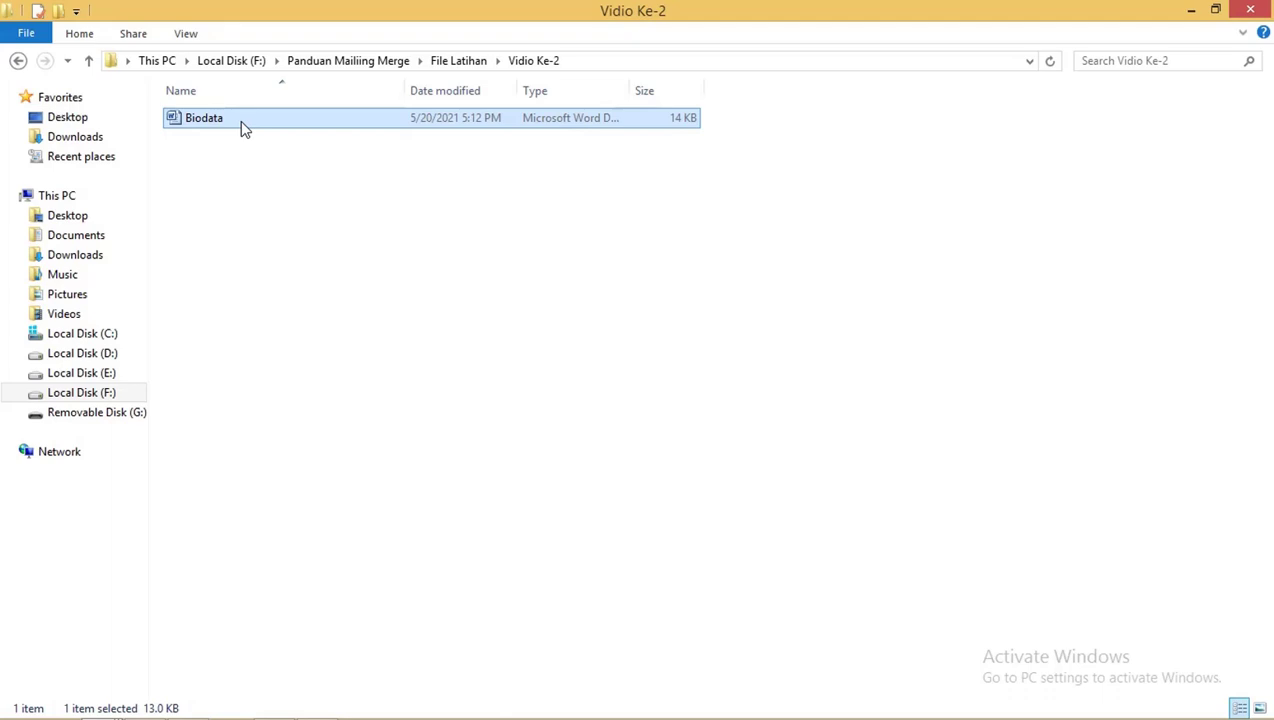
pyautogui.click(287, 178)
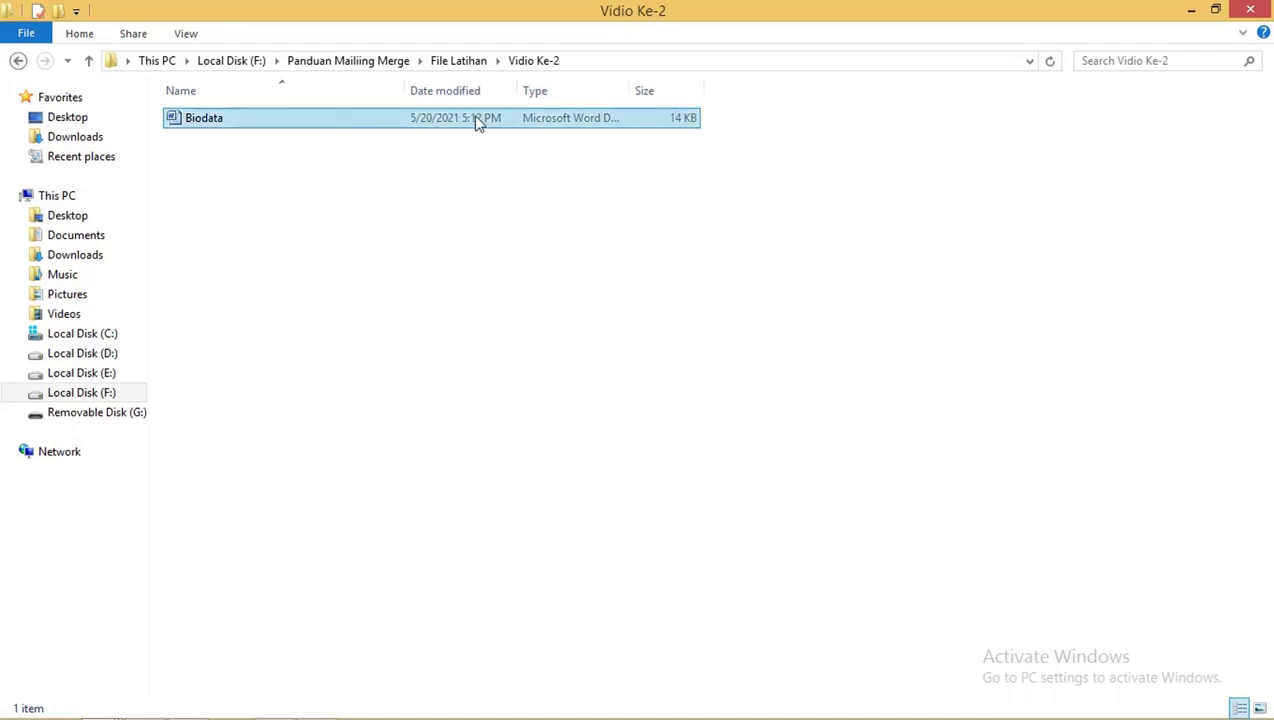
pyautogui.click(586, 61)
pyautogui.moveTo(435, 61); pyautogui.dragTo(338, 62)
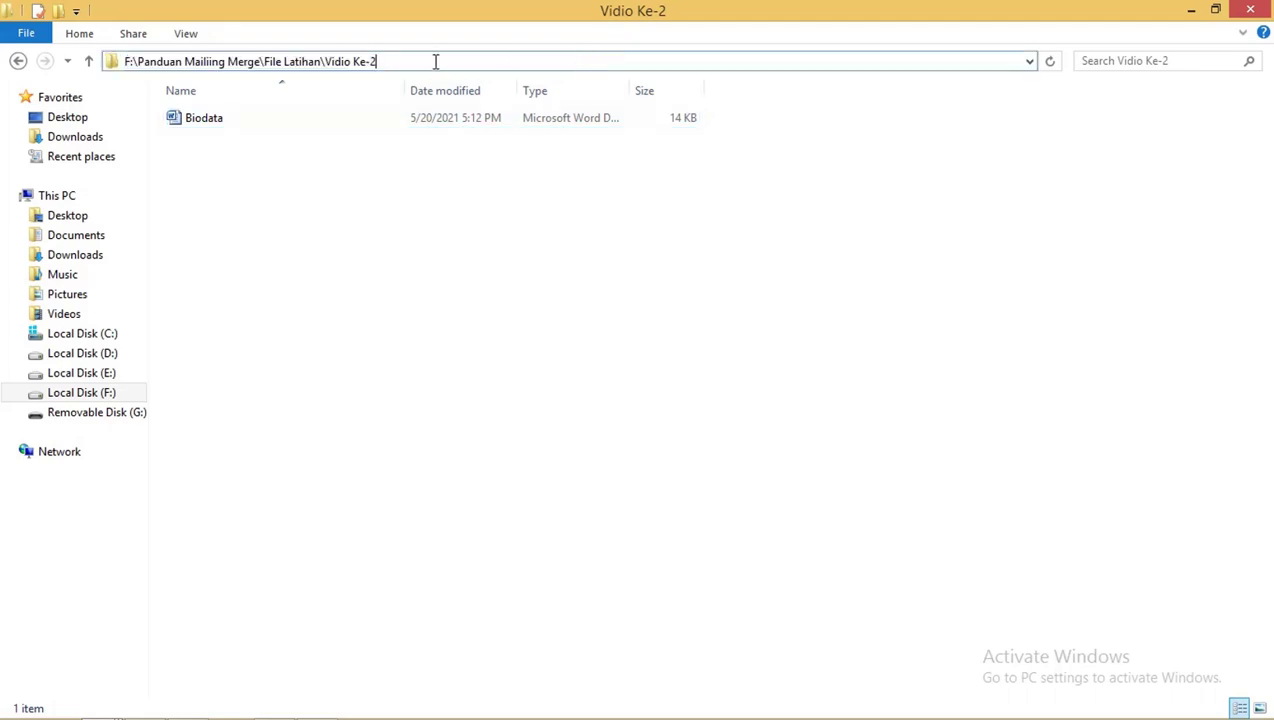
pyautogui.click(290, 195)
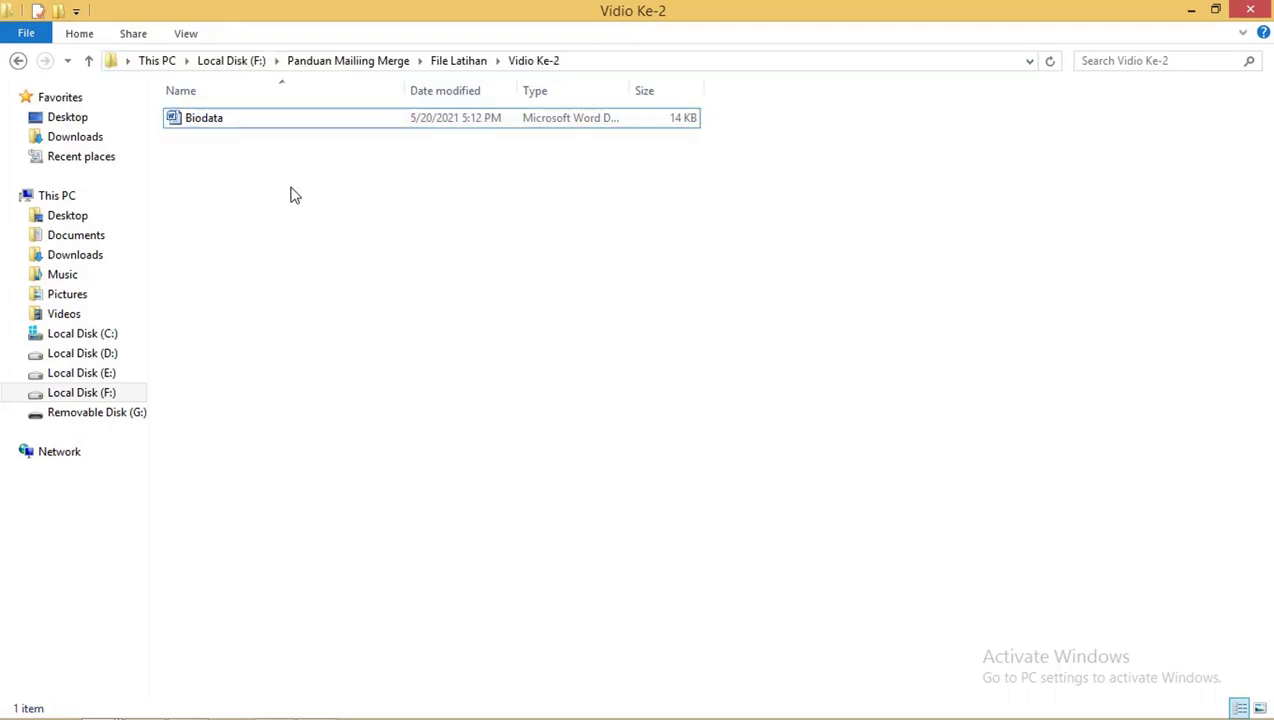
pyautogui.click(210, 127)
# - Open the Biodata document in Word and dismiss the Office activation notice
pyautogui.doubleClick(205, 122)
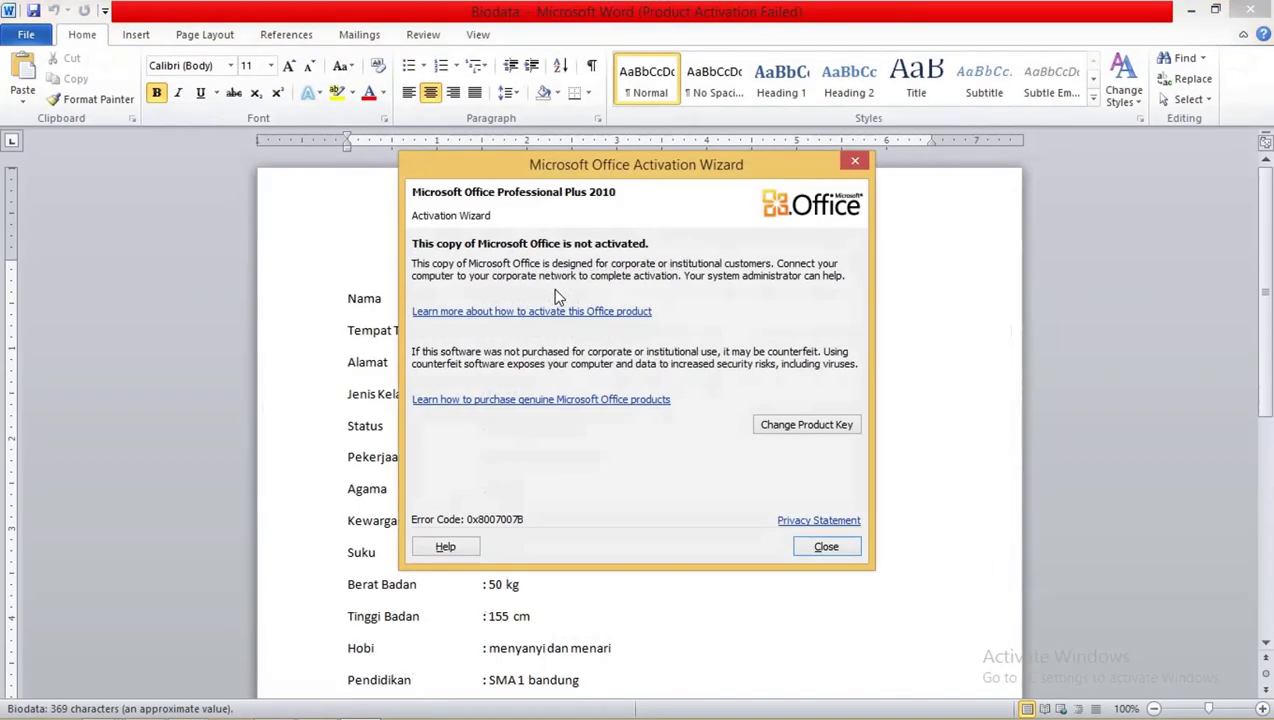
pyautogui.click(853, 545)
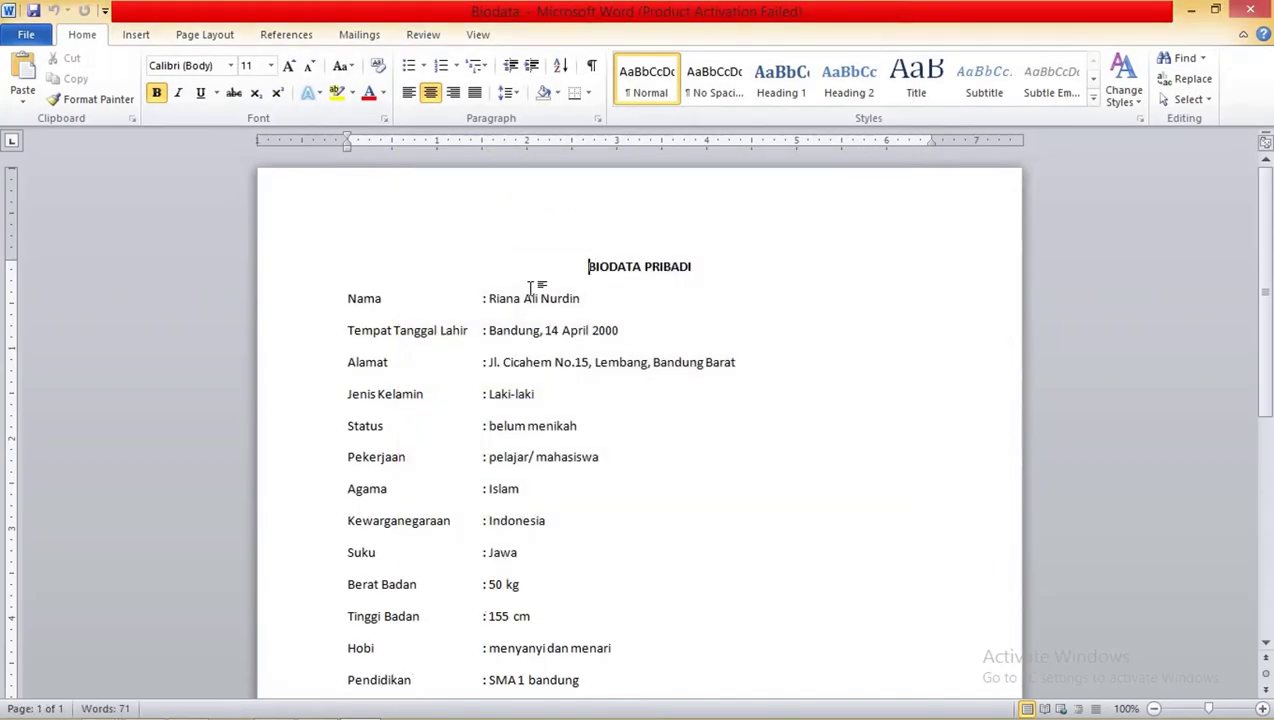
pyautogui.scroll(-2, 531, 288)
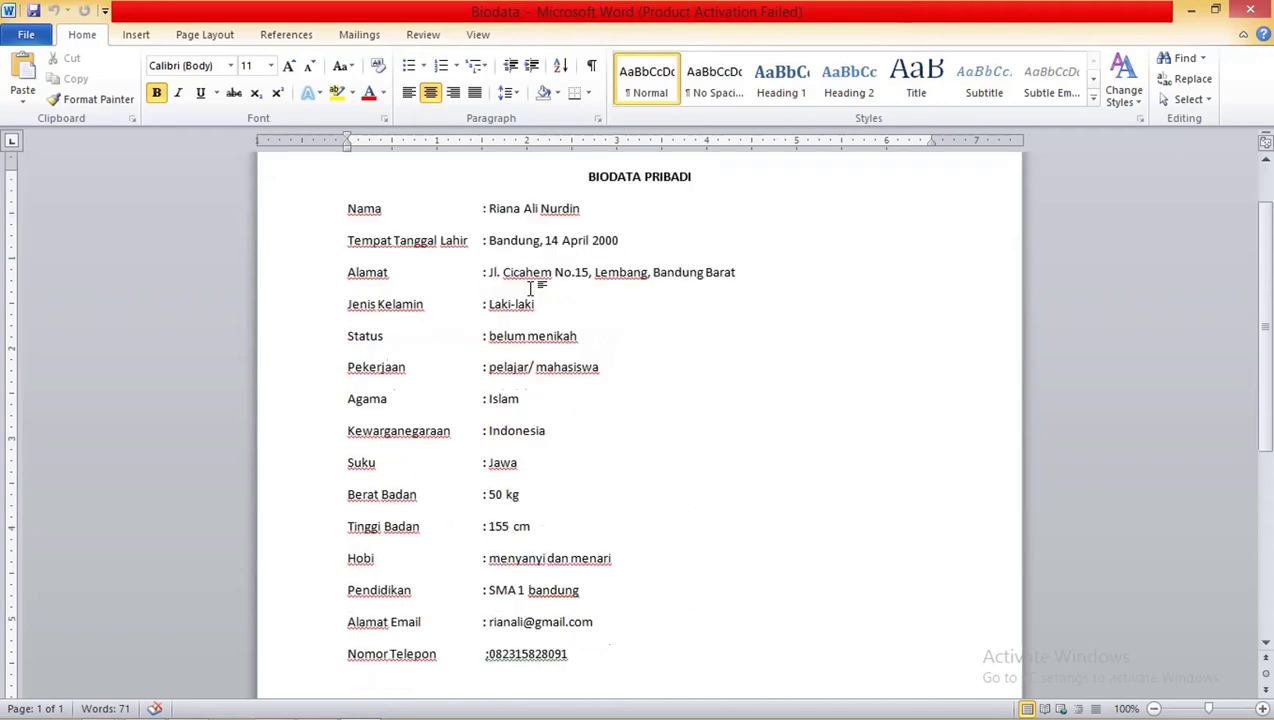
pyautogui.scroll(-1, 531, 288)
pyautogui.scroll(1, 402, 268)
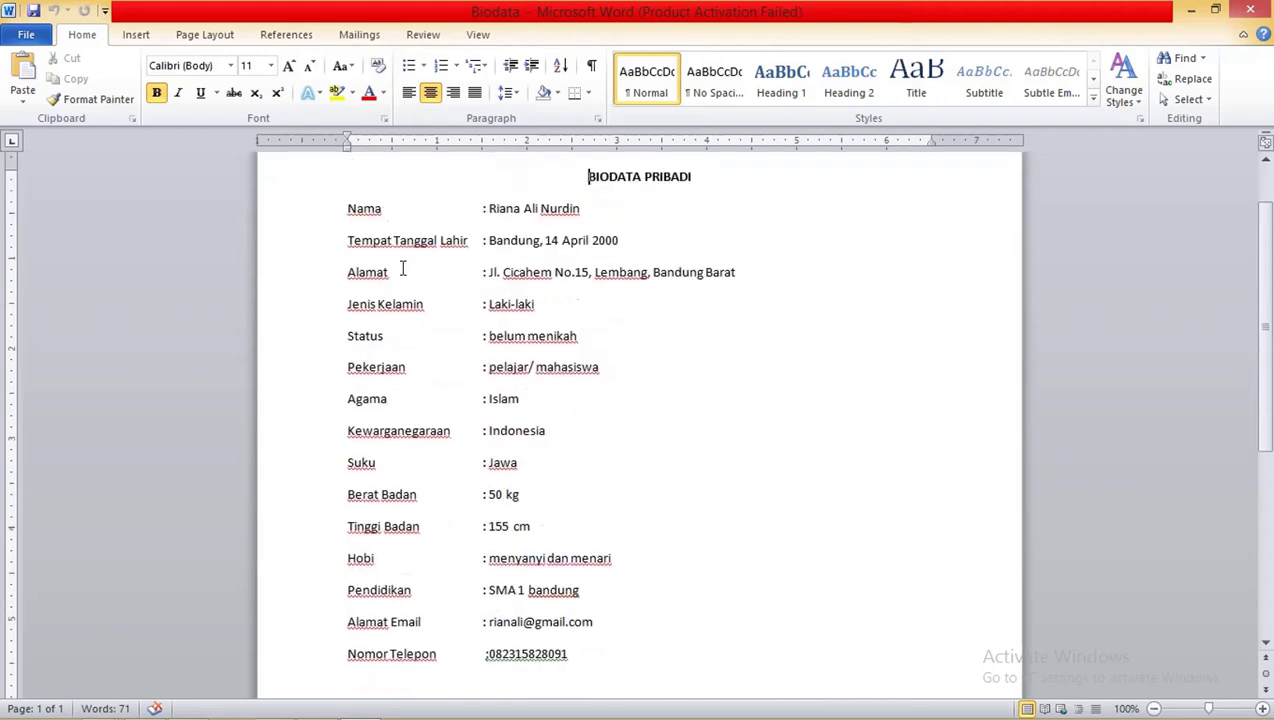
# - Remove the stray space so the Nomor Telepon colon lines up with the others
pyautogui.click(346, 208)
pyautogui.scroll(-2, 424, 350)
pyautogui.scroll(1, 424, 350)
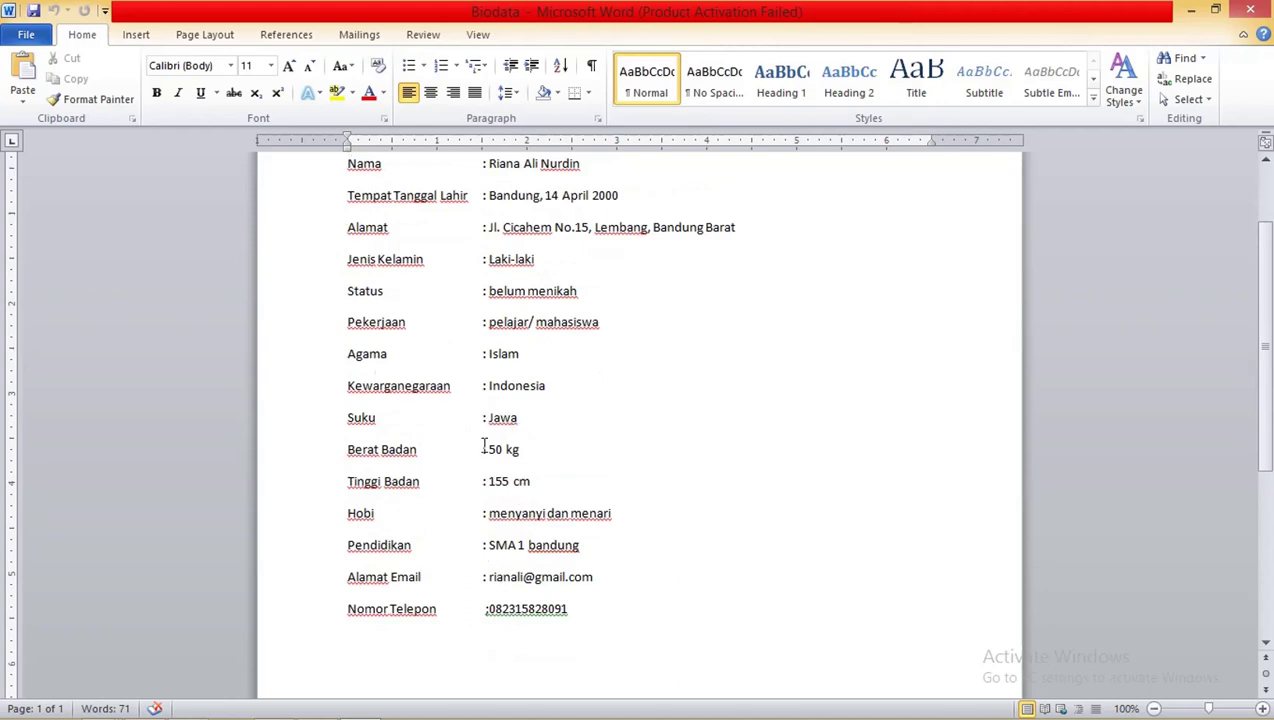
pyautogui.click(487, 608)
pyautogui.press('BackSpace')
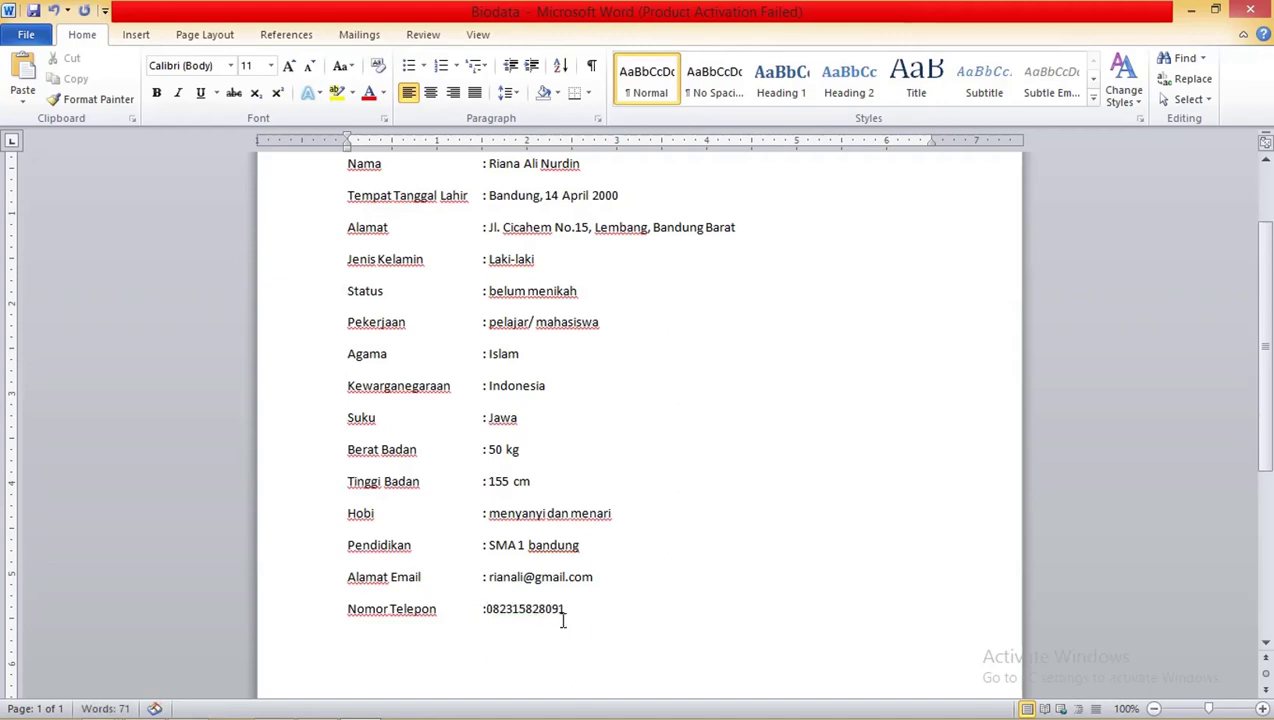
pyautogui.write(':')
# - Copy the biodata lines from Nama through Nomor Telepon and return to the Vidio Ke-2 folder
pyautogui.scroll(1, 555, 455)
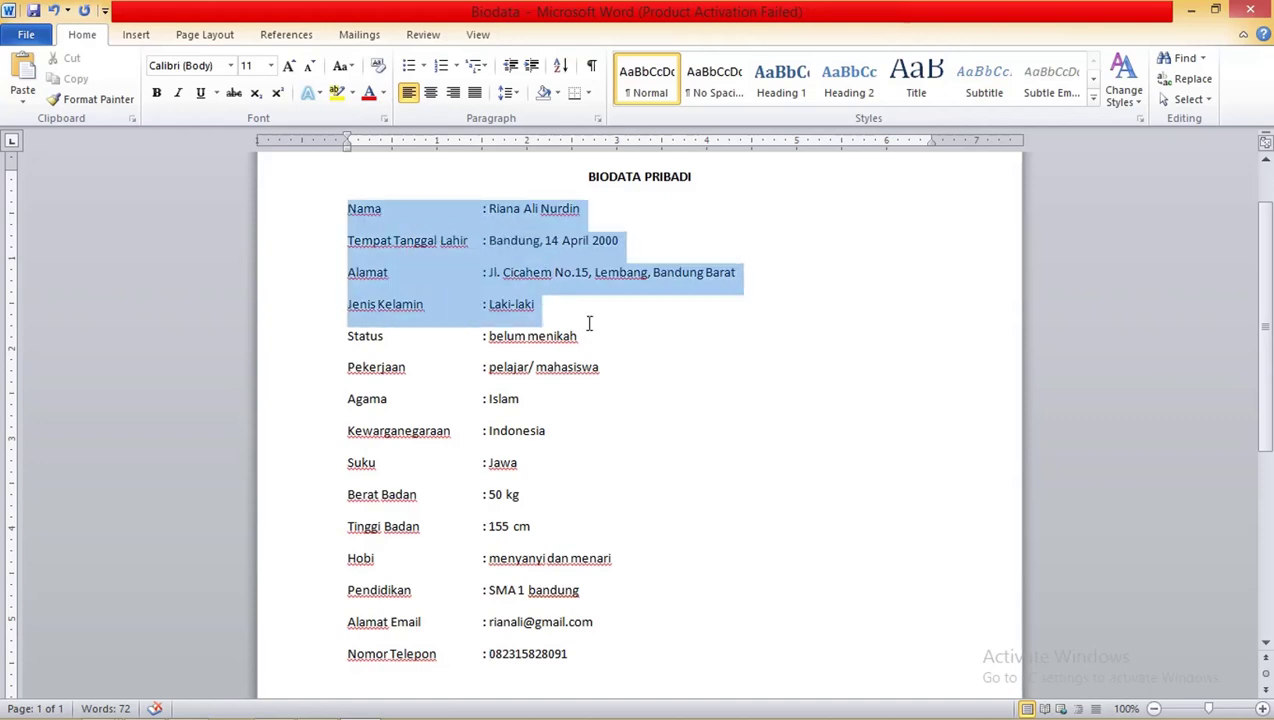
pyautogui.moveTo(347, 208); pyautogui.dragTo(586, 338)
pyautogui.click(463, 240)
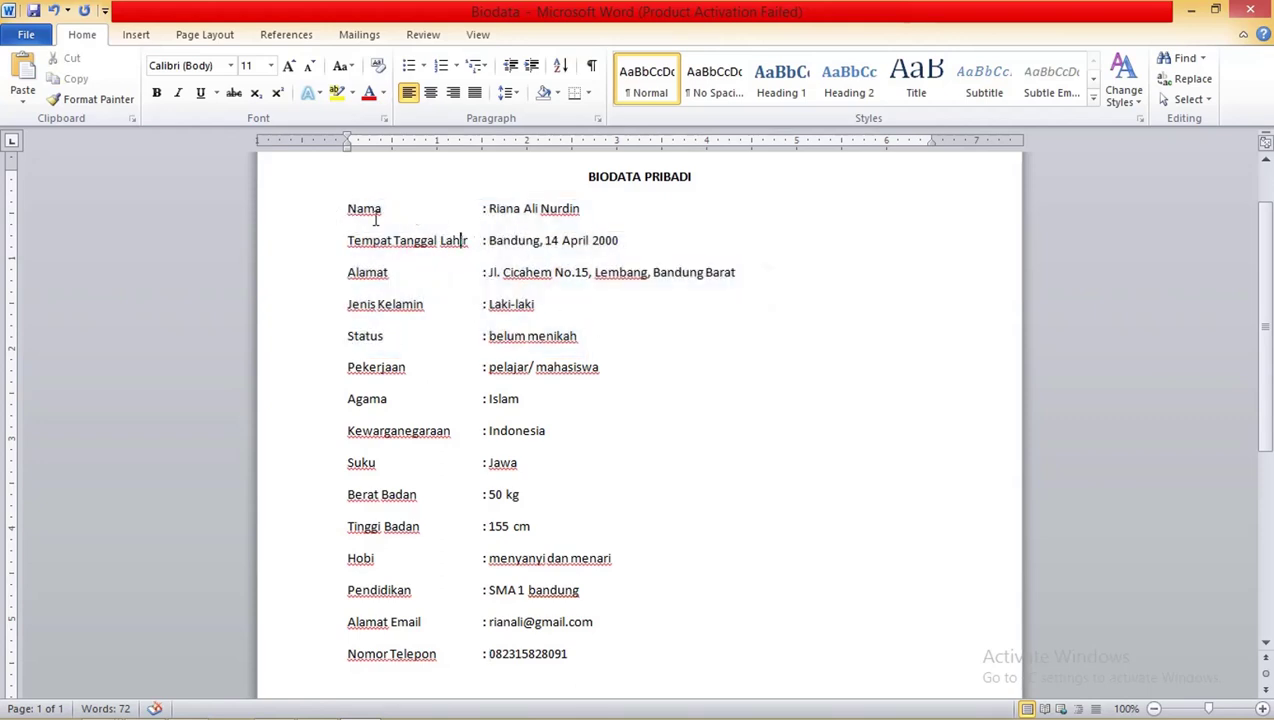
pyautogui.moveTo(346, 206)
pyautogui.mouseDown()
pyautogui.moveTo(573, 446)
pyautogui.moveTo(671, 646)
pyautogui.mouseUp()
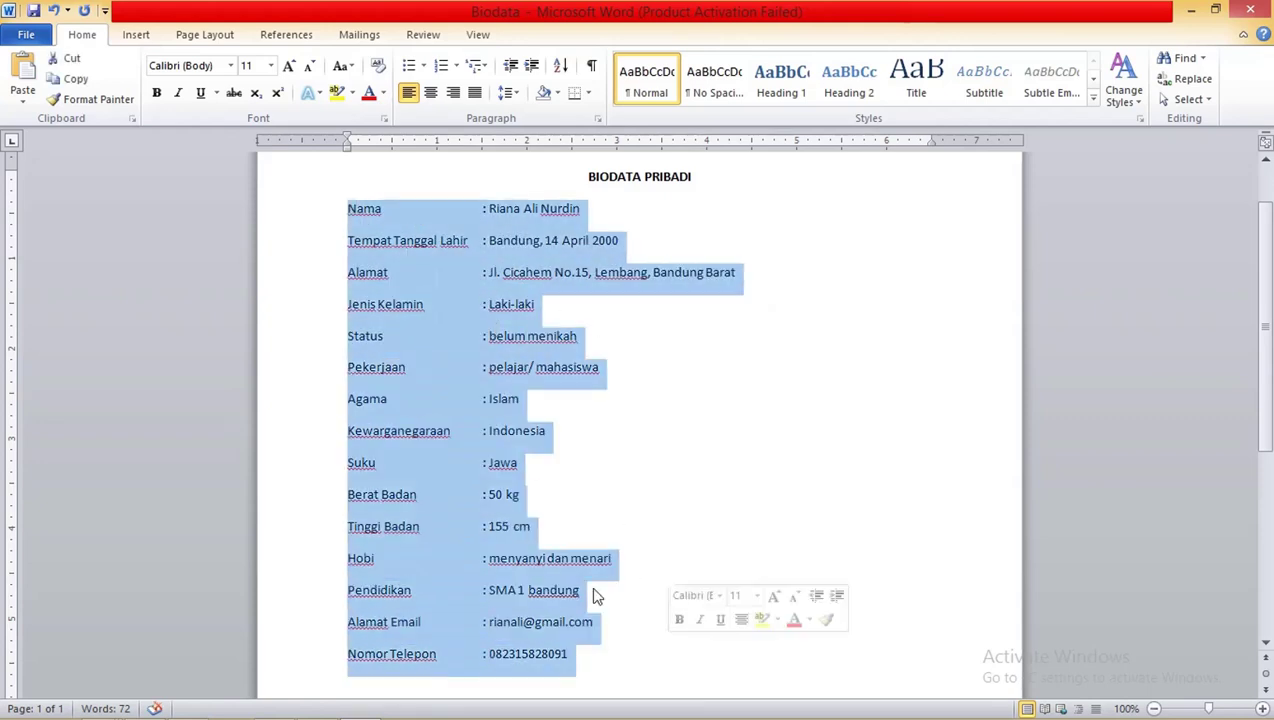
pyautogui.rightClick(424, 350)
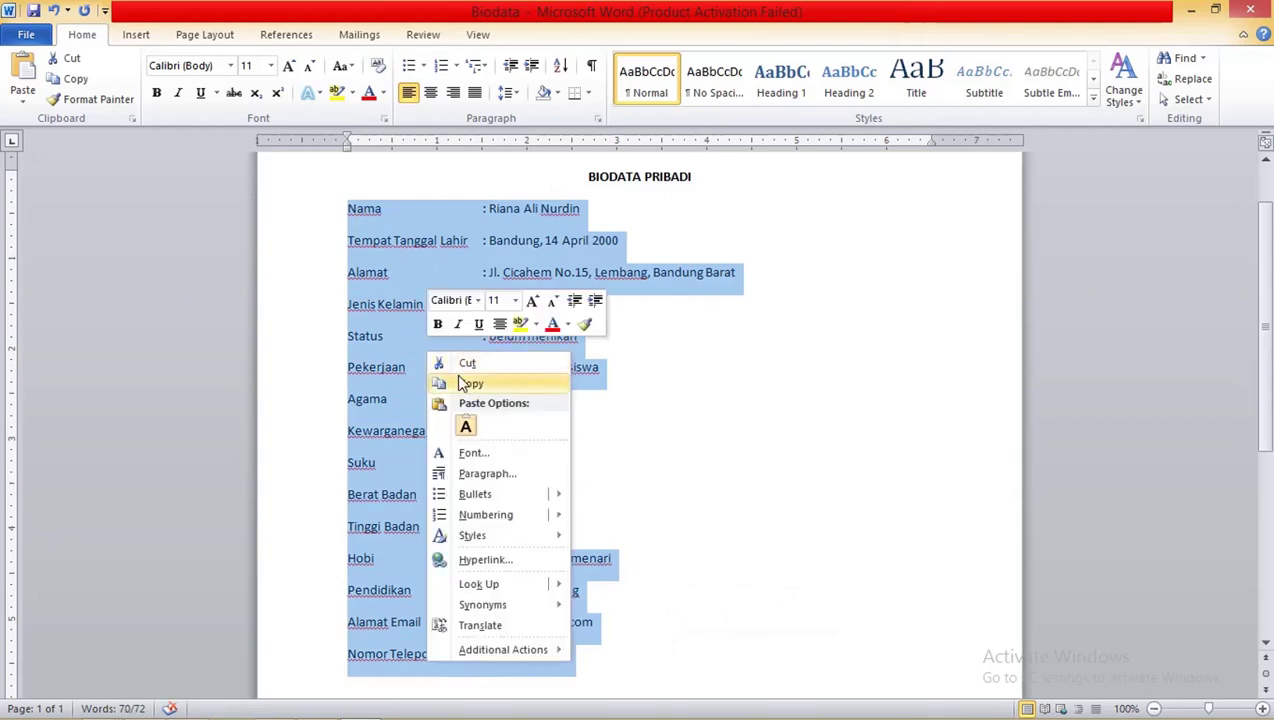
pyautogui.click(458, 383)
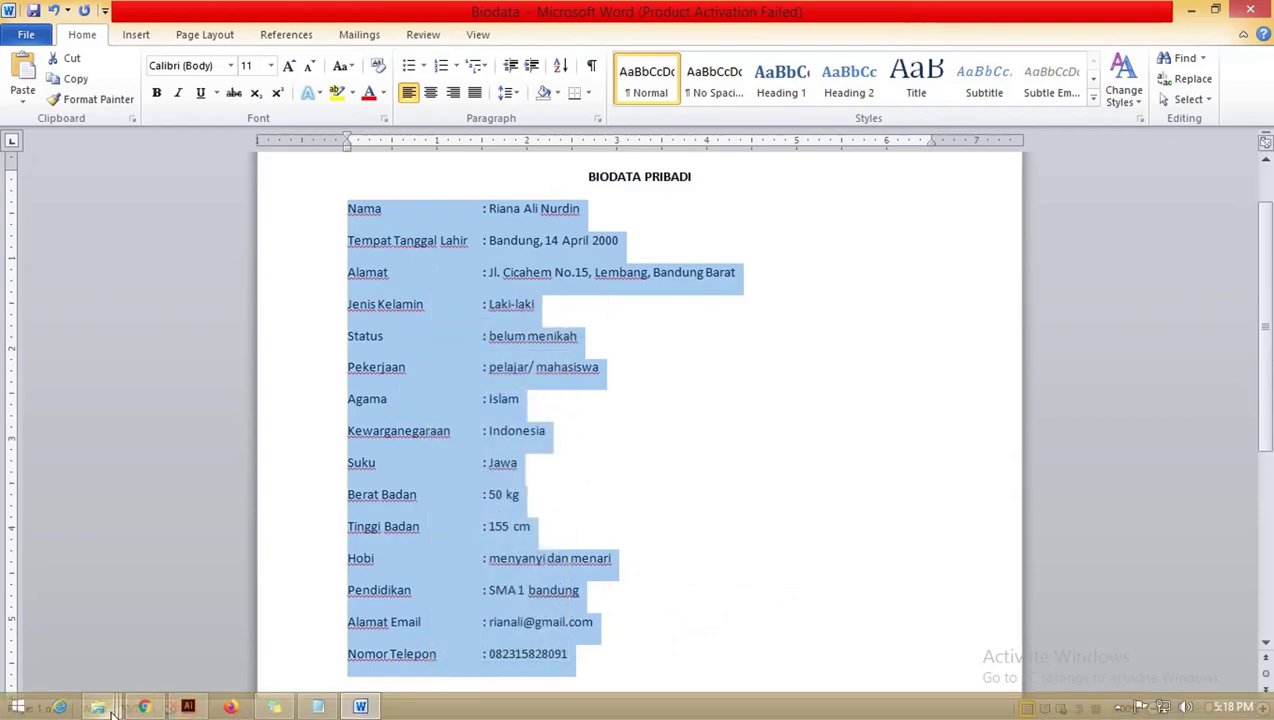
pyautogui.click(98, 708)
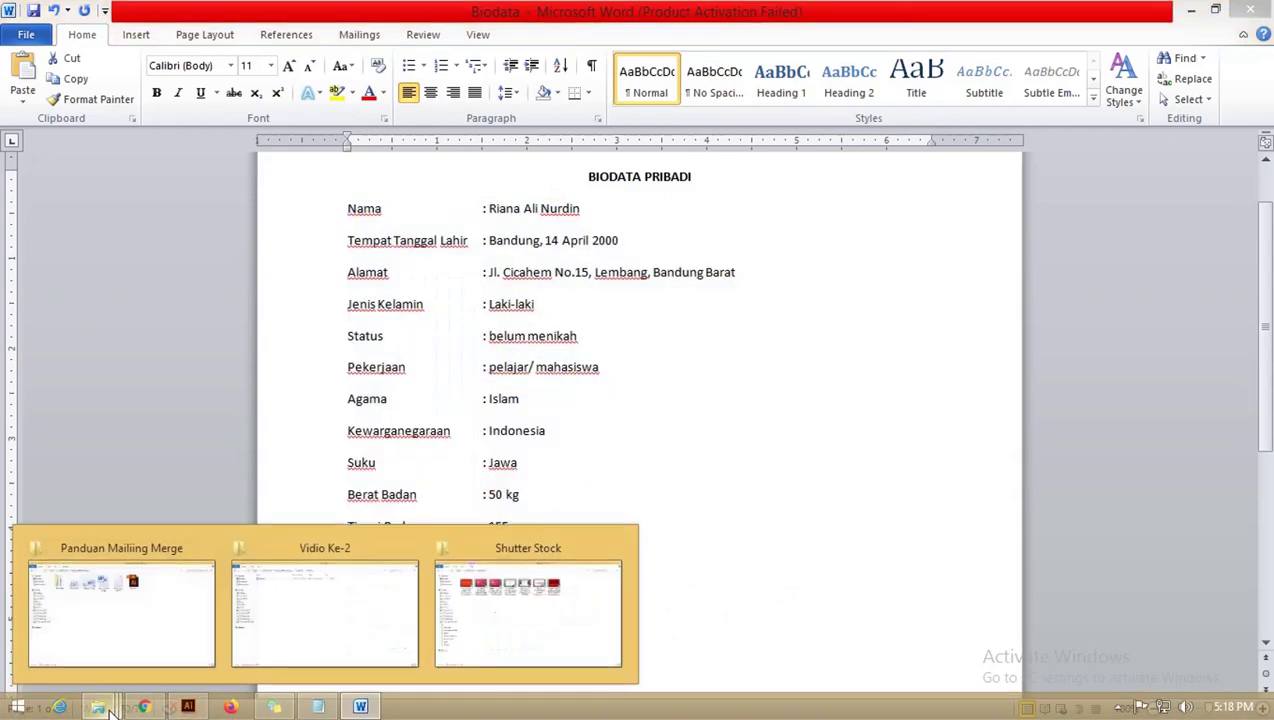
pyautogui.click(347, 589)
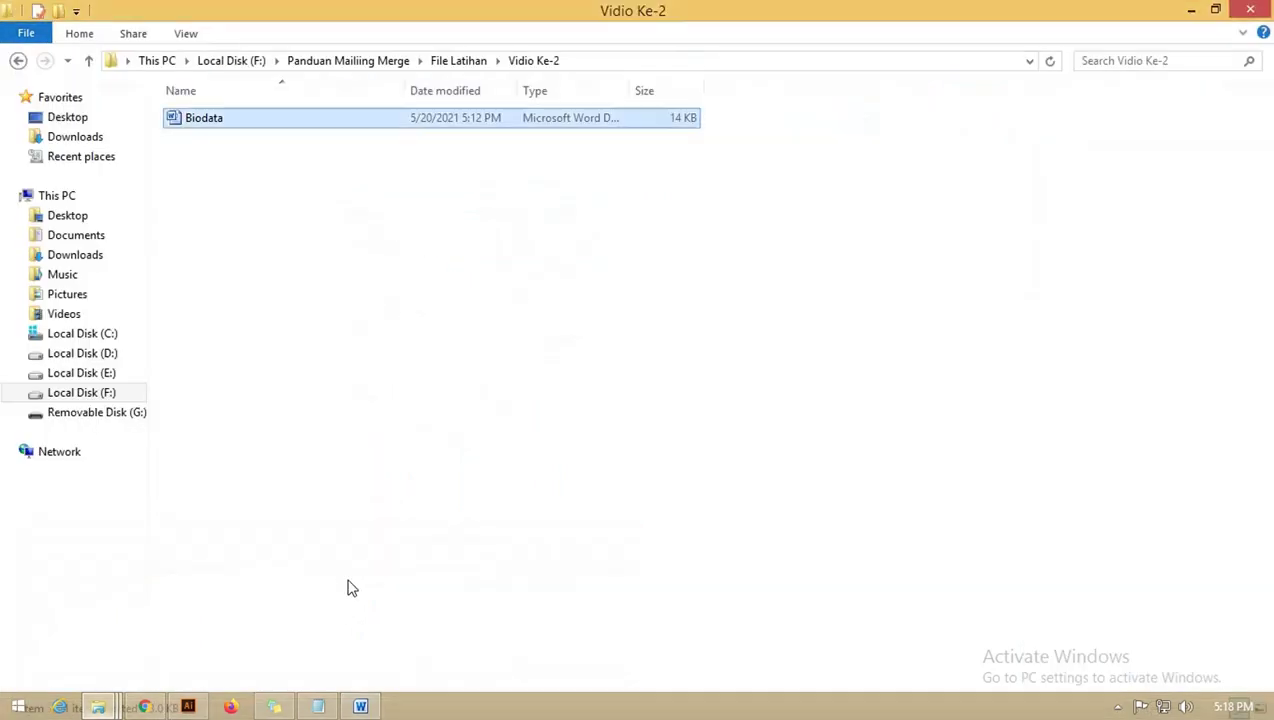
# - Create a new Microsoft Excel Worksheet named Biodata in the folder and select it
pyautogui.rightClick(267, 210)
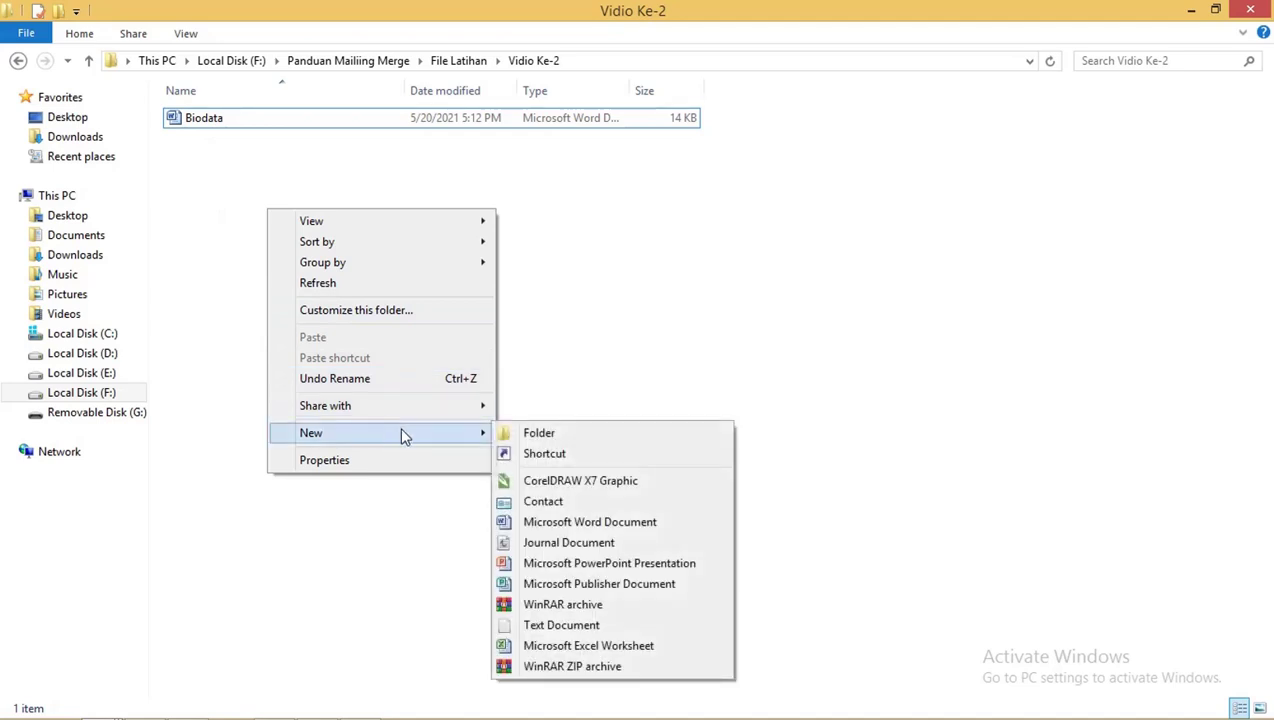
pyautogui.moveTo(311, 432)
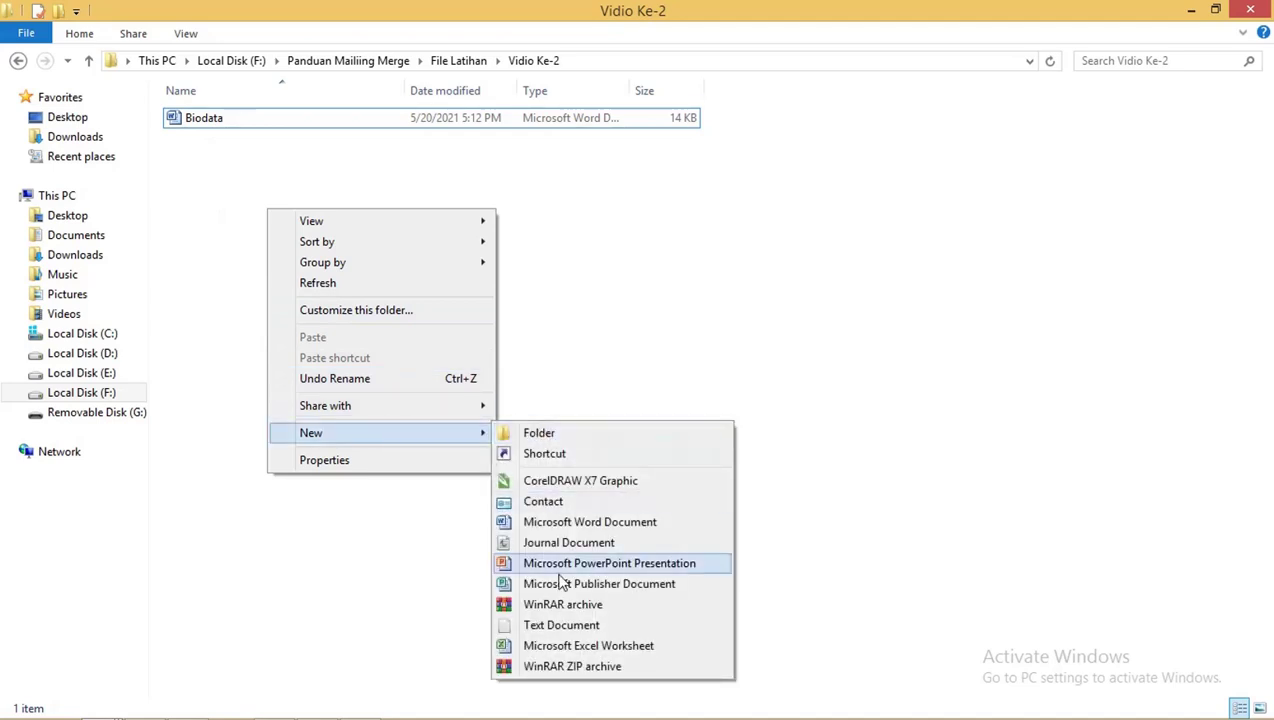
pyautogui.click(562, 645)
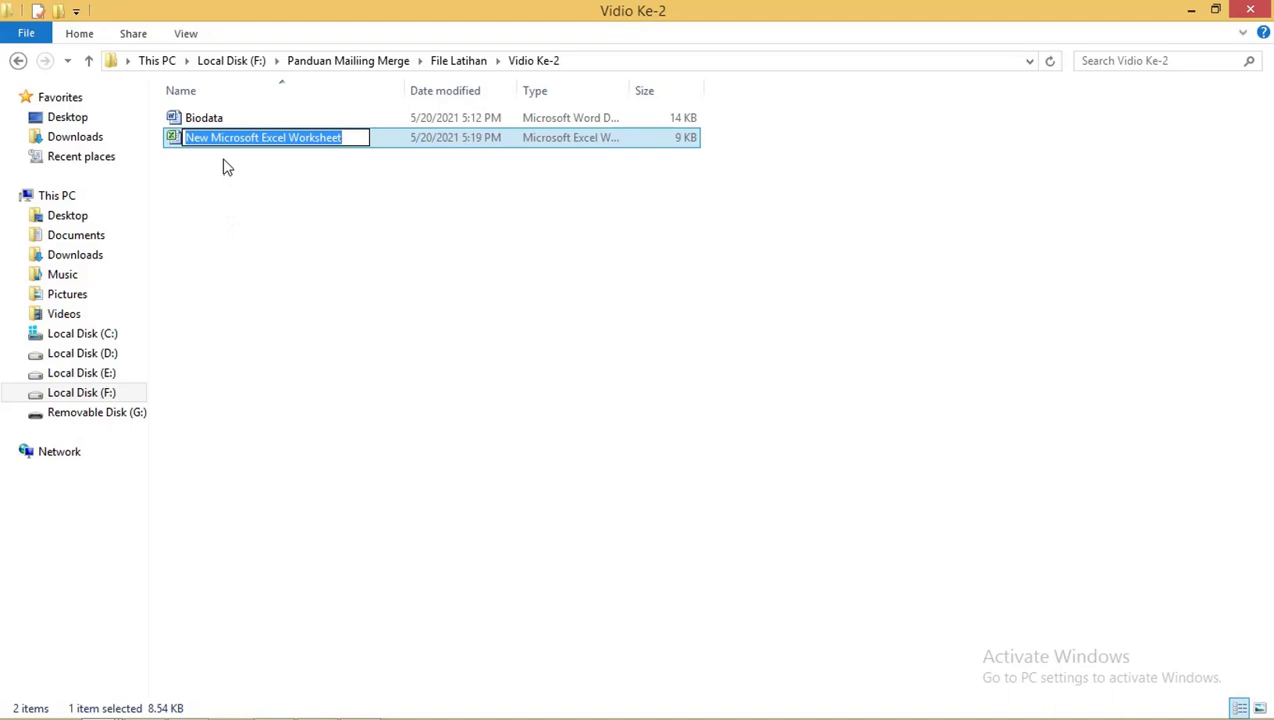
pyautogui.write('a')
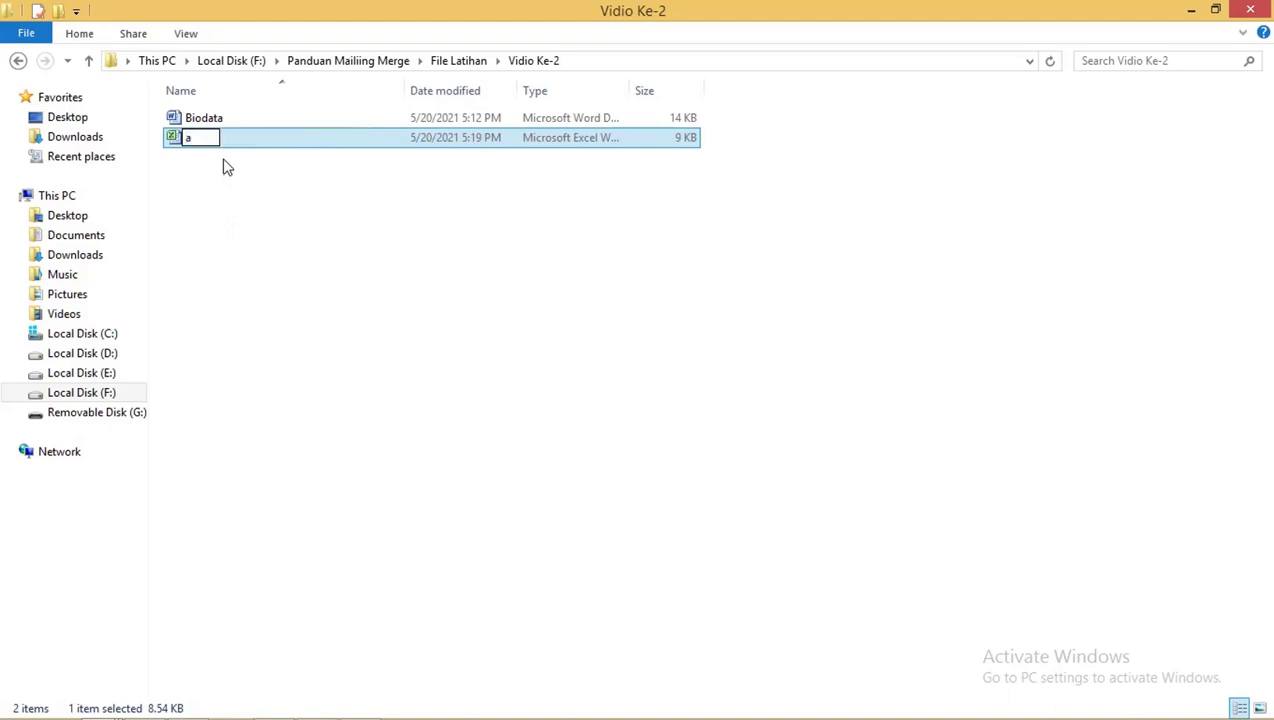
pyautogui.press('BackSpace')
pyautogui.write('b')
pyautogui.write('IO')
pyautogui.press('BackSpace')
pyautogui.press('BackSpace')
pyautogui.press('BackSpace')
pyautogui.write('Bioda')
pyautogui.write('t')
pyautogui.write('a')
pyautogui.click(228, 168)
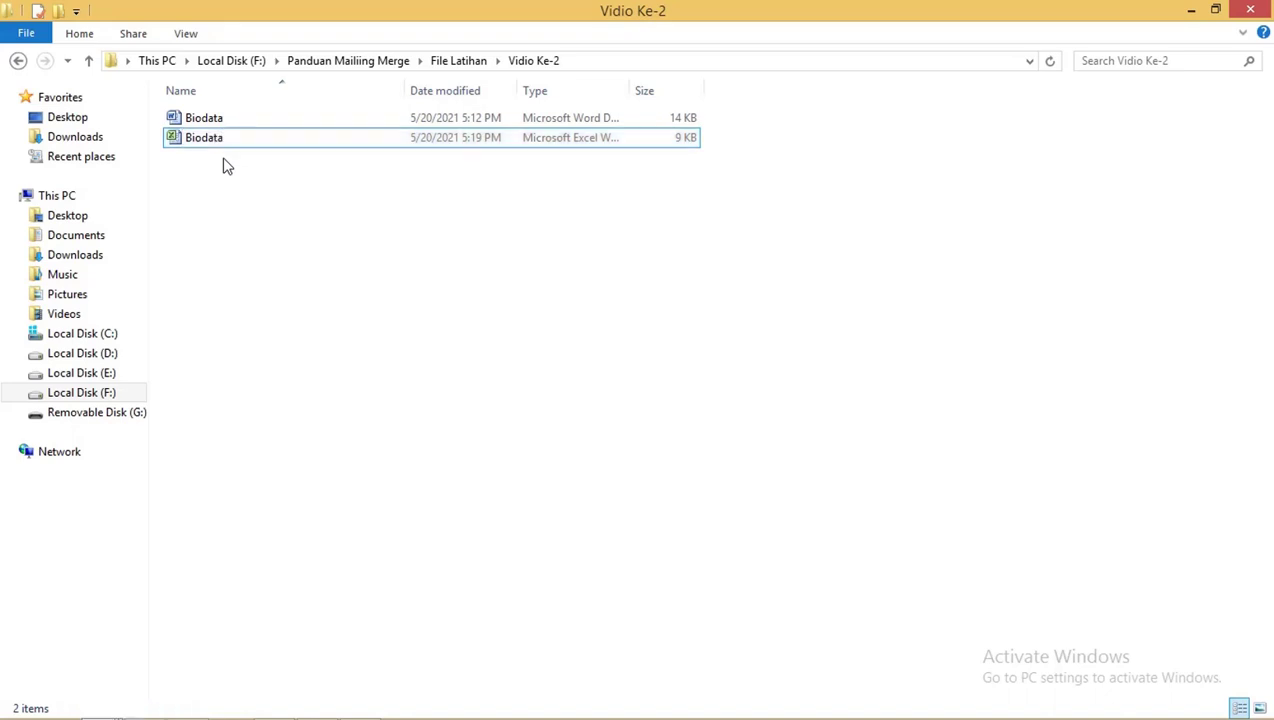
pyautogui.click(213, 147)
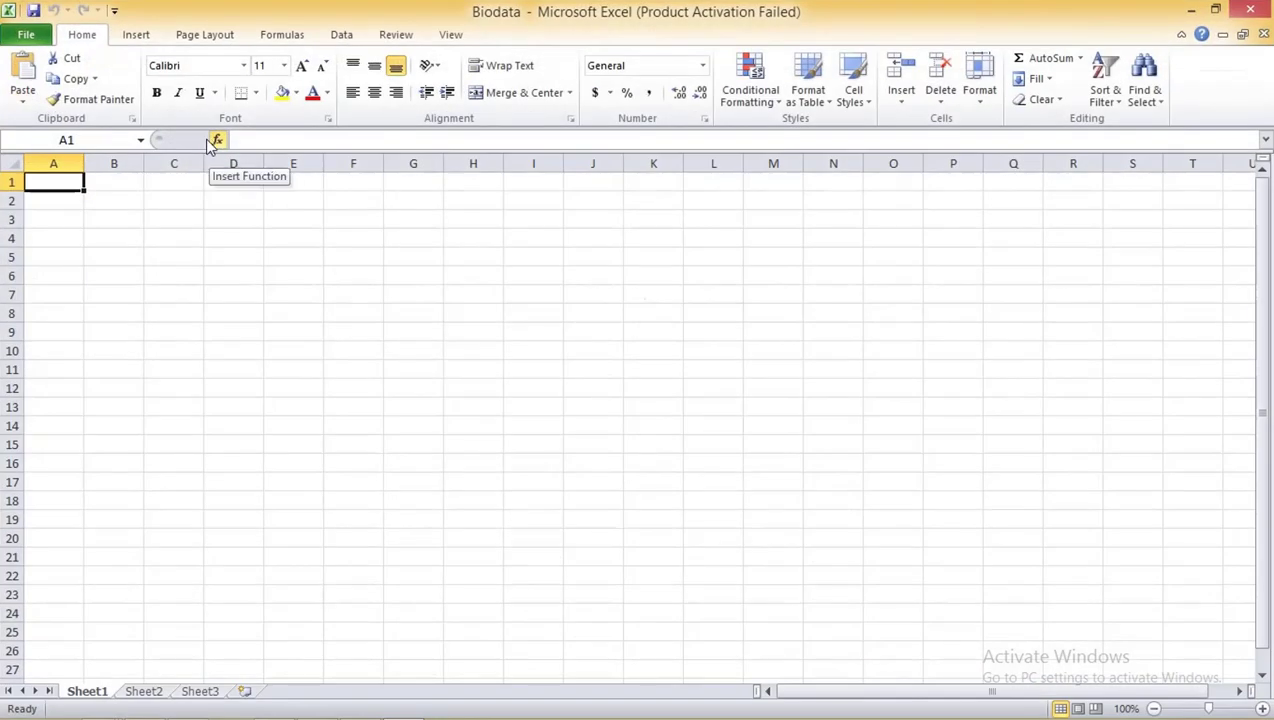
# - Recopy the biodata text from Word and paste it into cell A1 with Keep Source Formatting
pyautogui.click(826, 546)
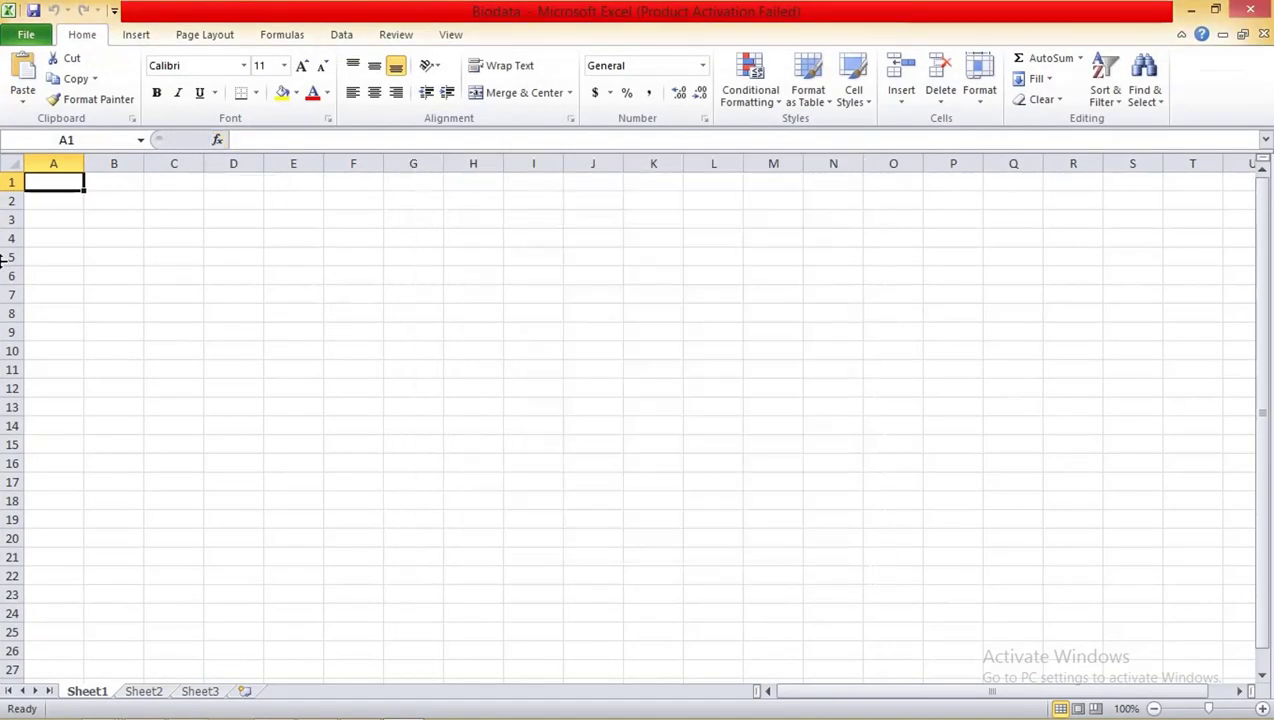
pyautogui.click(362, 708)
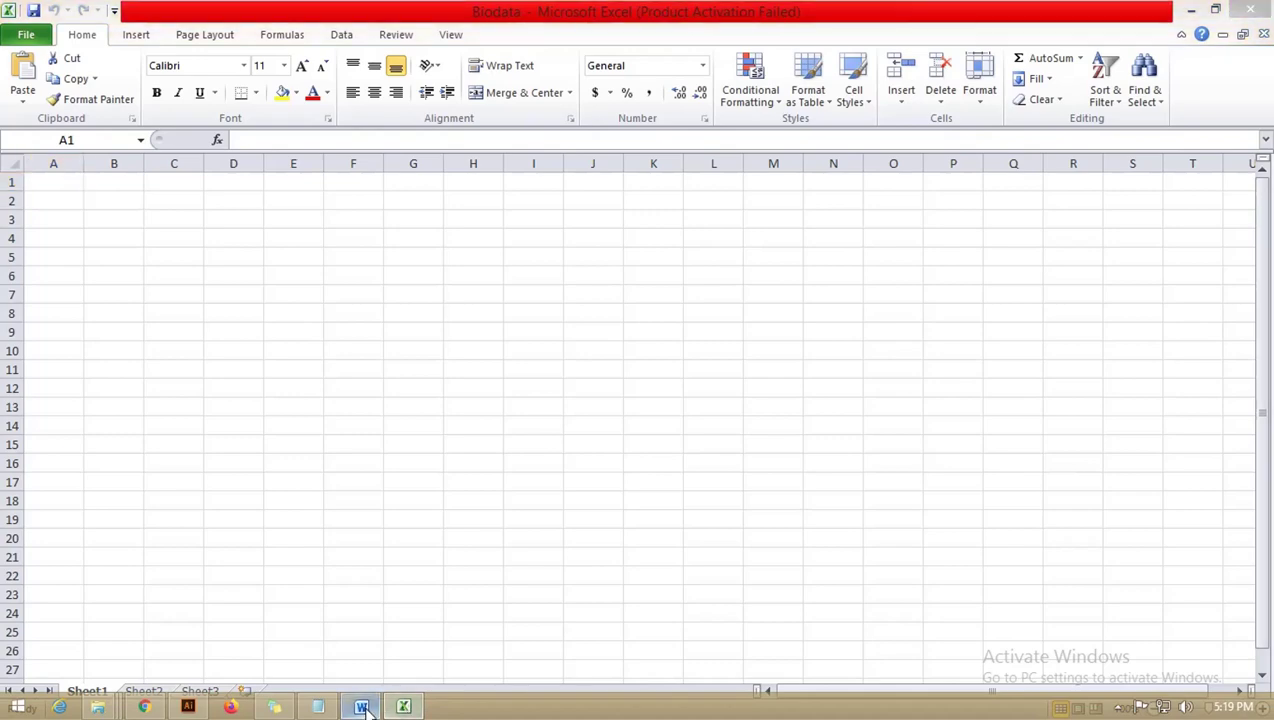
pyautogui.rightClick(441, 274)
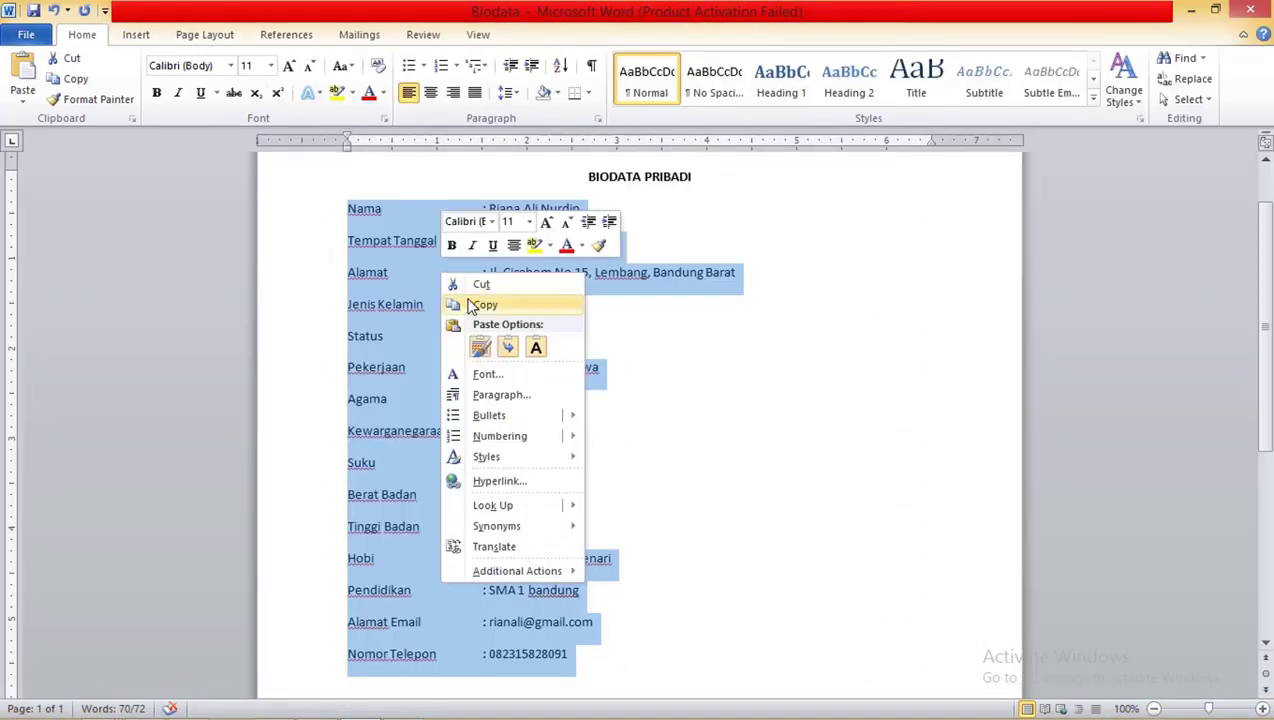
pyautogui.click(484, 305)
pyautogui.hotkey('alt', 'Tab')
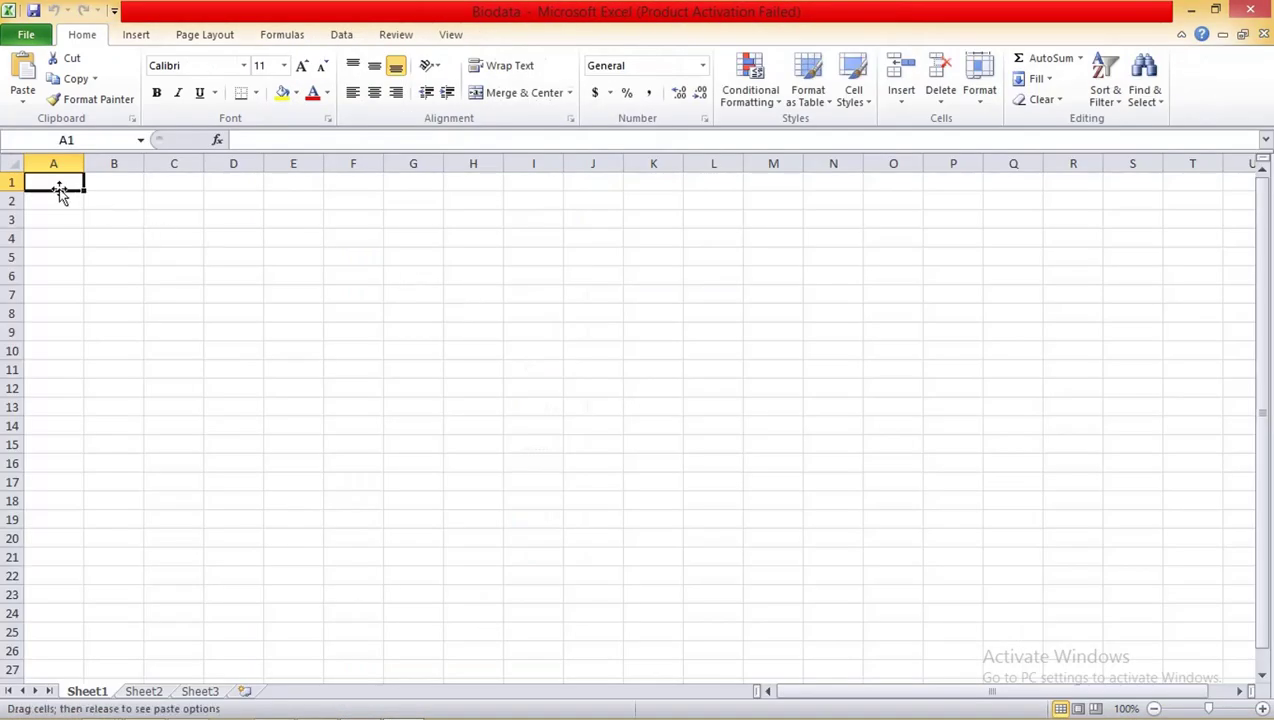
pyautogui.rightClick(61, 193)
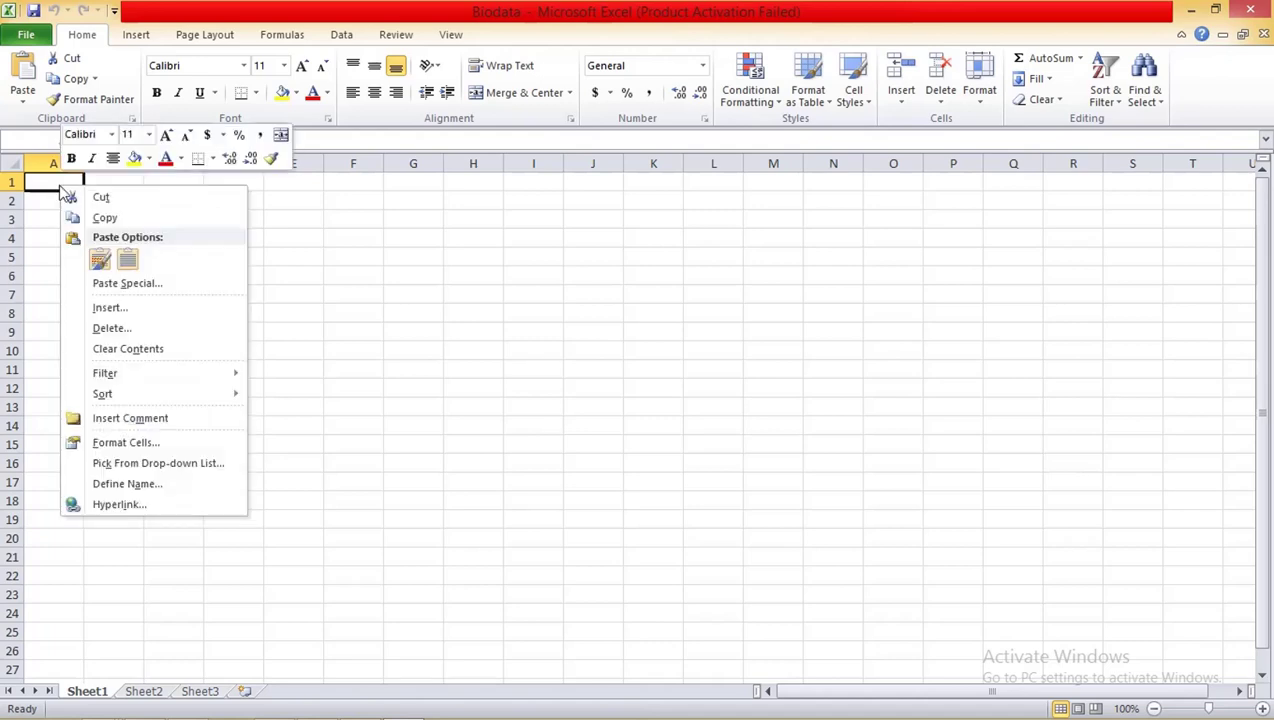
pyautogui.click(104, 261)
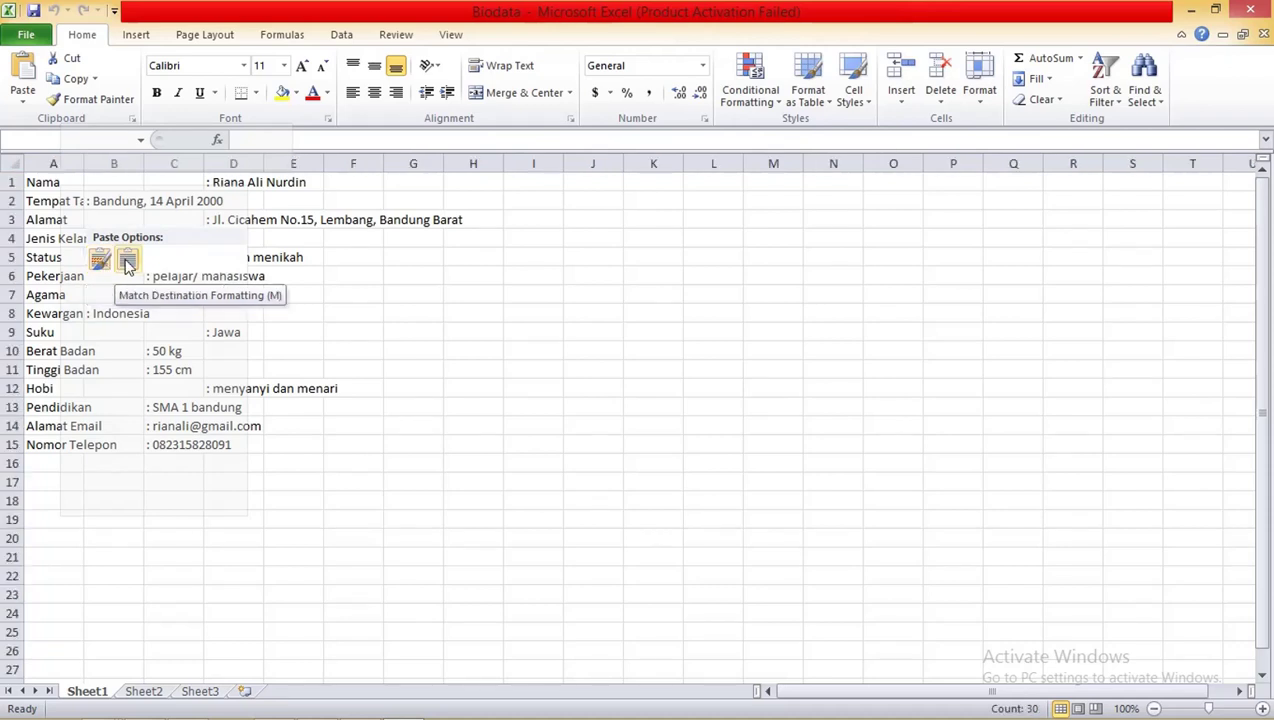
# - Keep the pasted source formatting and AutoFit columns A, B and C to their contents
pyautogui.click(98, 259)
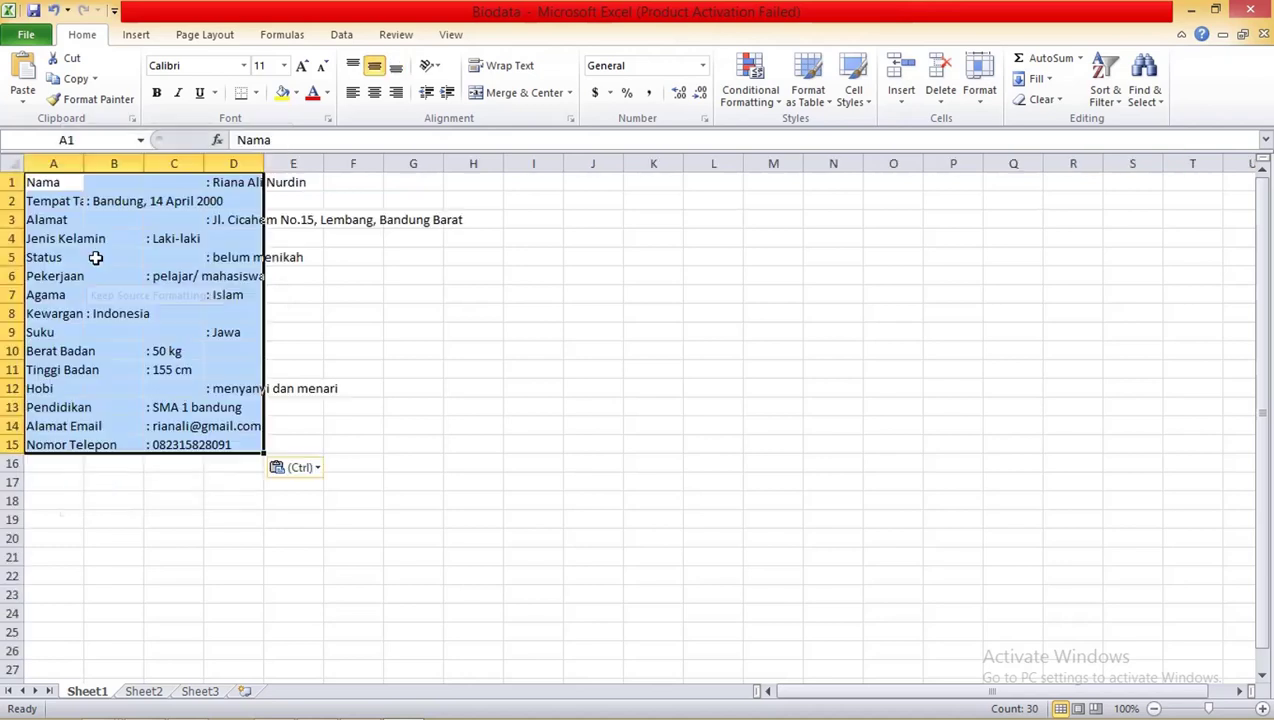
pyautogui.doubleClick(84, 167)
pyautogui.click(148, 238)
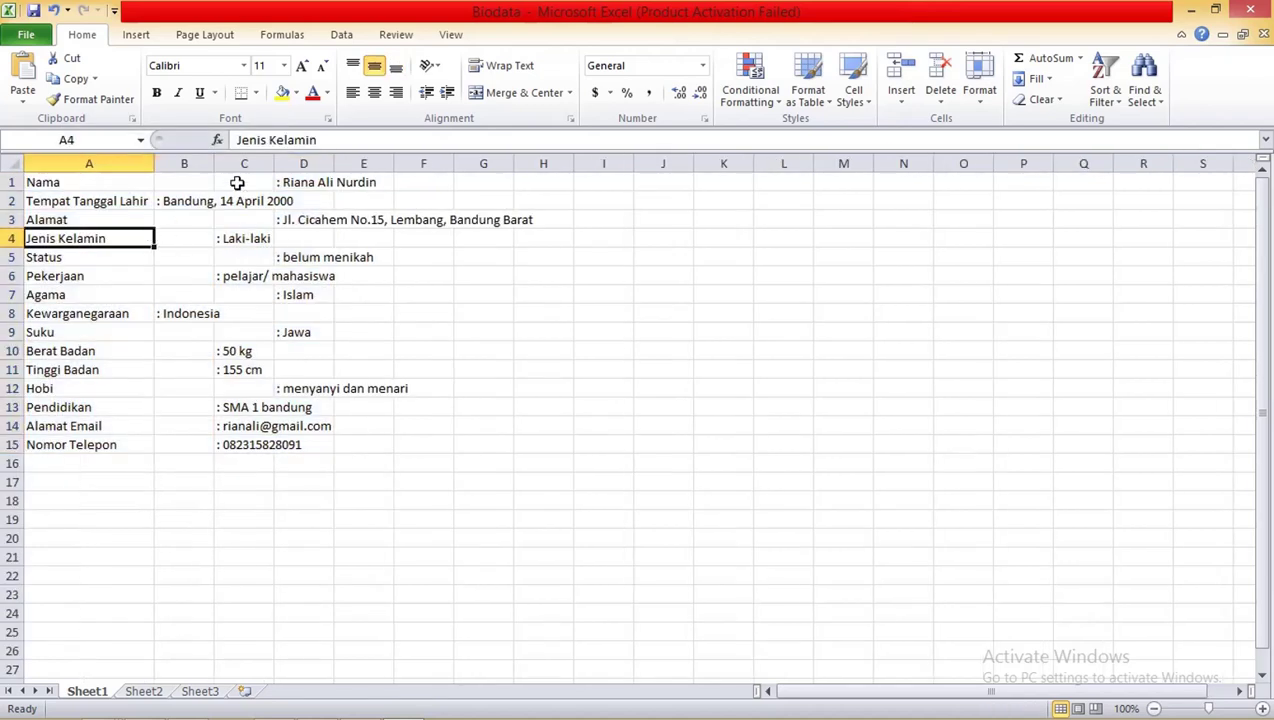
pyautogui.moveTo(215, 160); pyautogui.dragTo(215, 160)
pyautogui.doubleClick(215, 160)
pyautogui.doubleClick(360, 162)
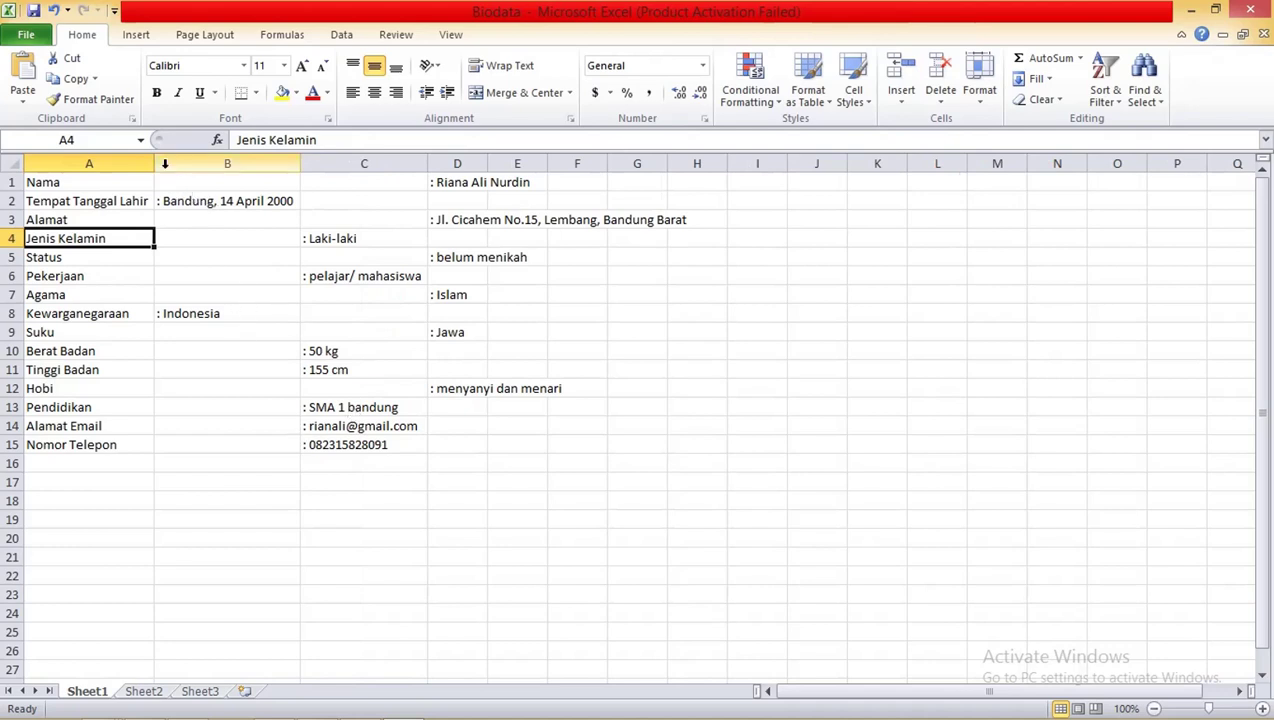
pyautogui.moveTo(154, 162); pyautogui.dragTo(154, 162)
pyautogui.moveTo(66, 183); pyautogui.dragTo(62, 444)
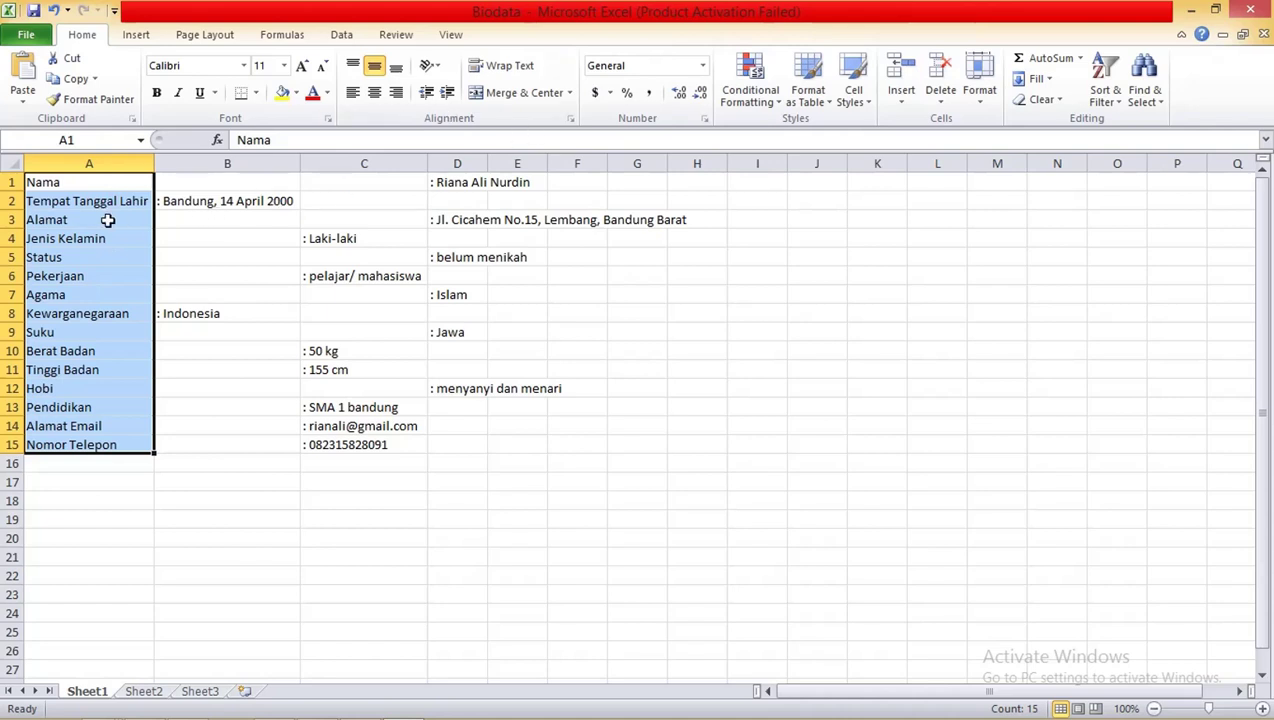
pyautogui.click(90, 183)
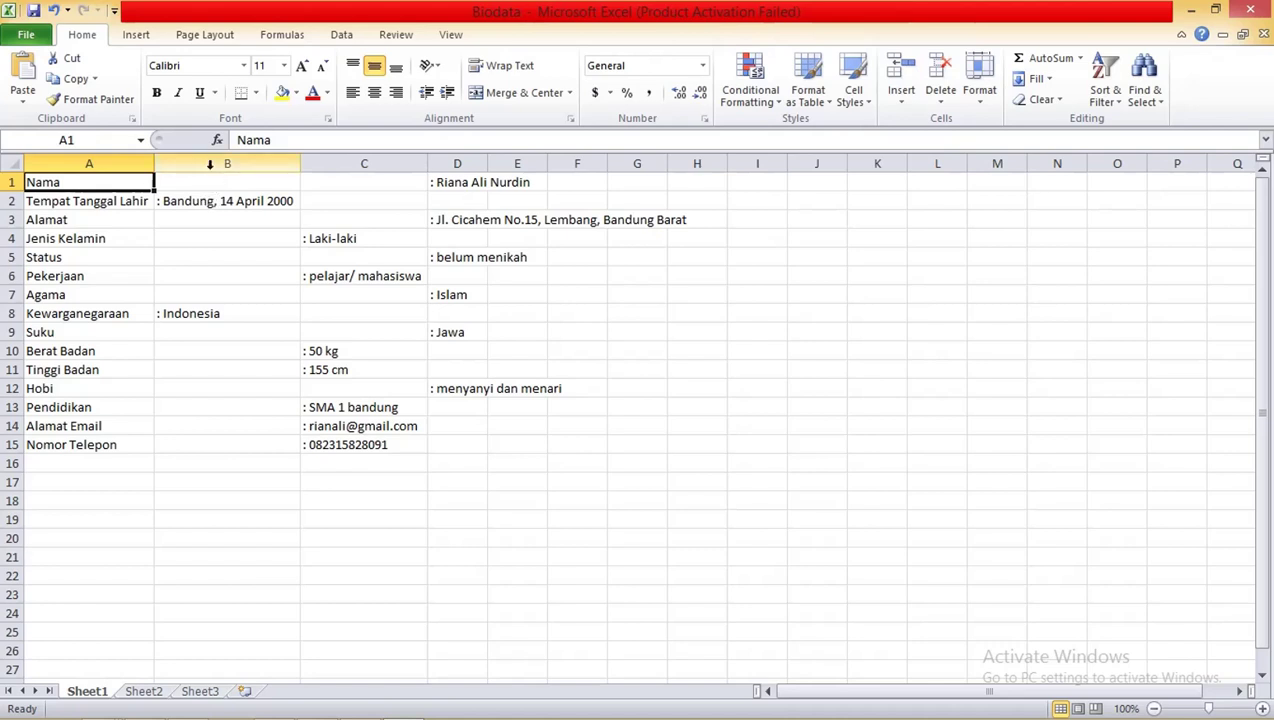
# - Delete columns B through G holding the biodata values
pyautogui.click(211, 163)
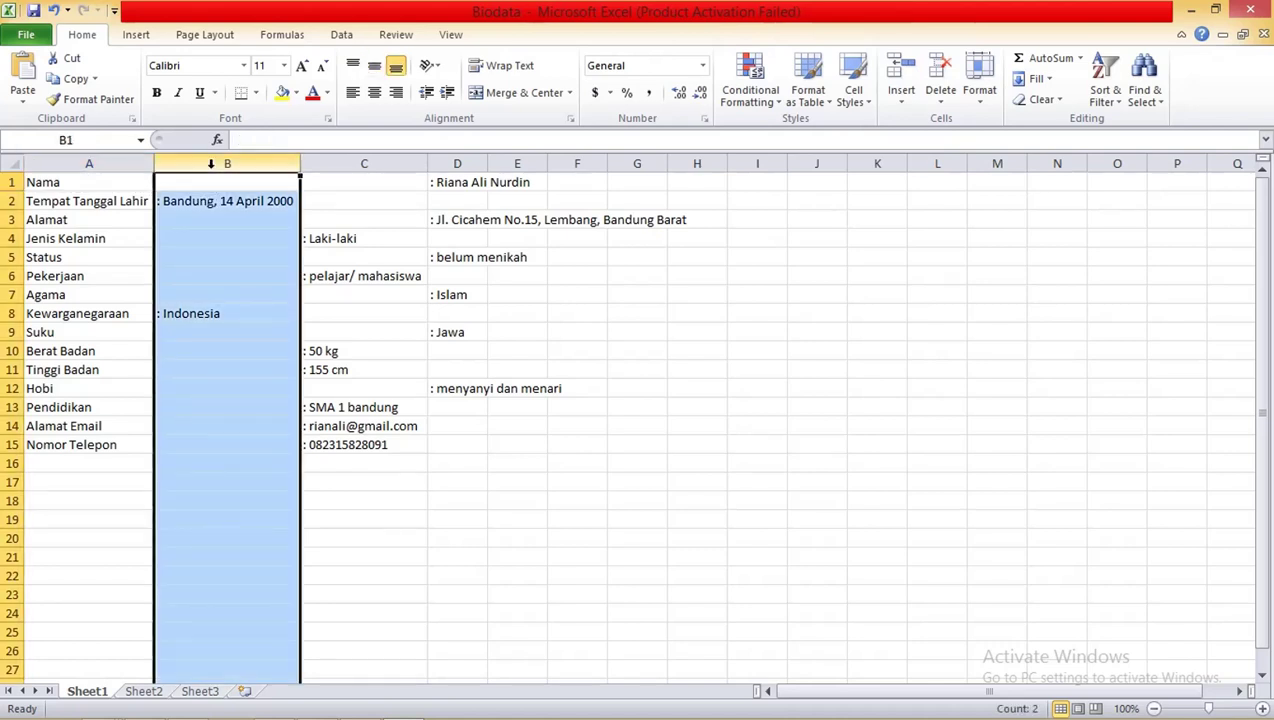
pyautogui.moveTo(213, 158); pyautogui.dragTo(618, 168)
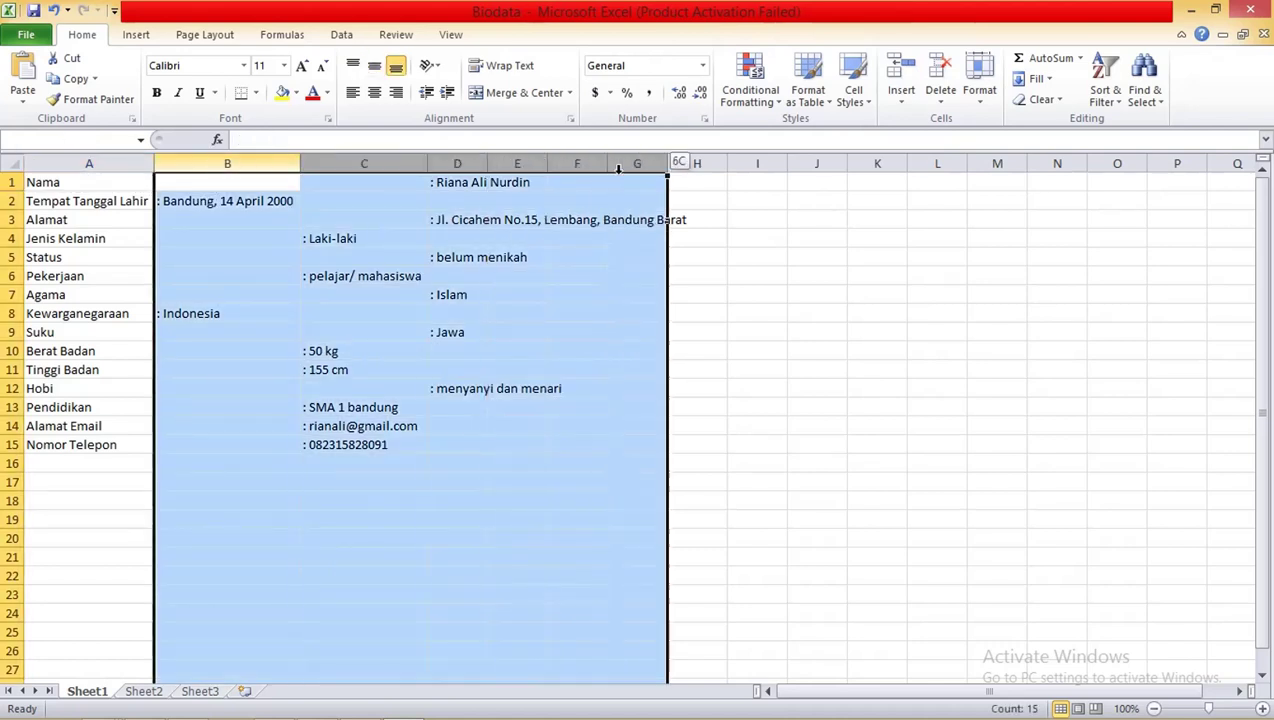
pyautogui.rightClick(262, 163)
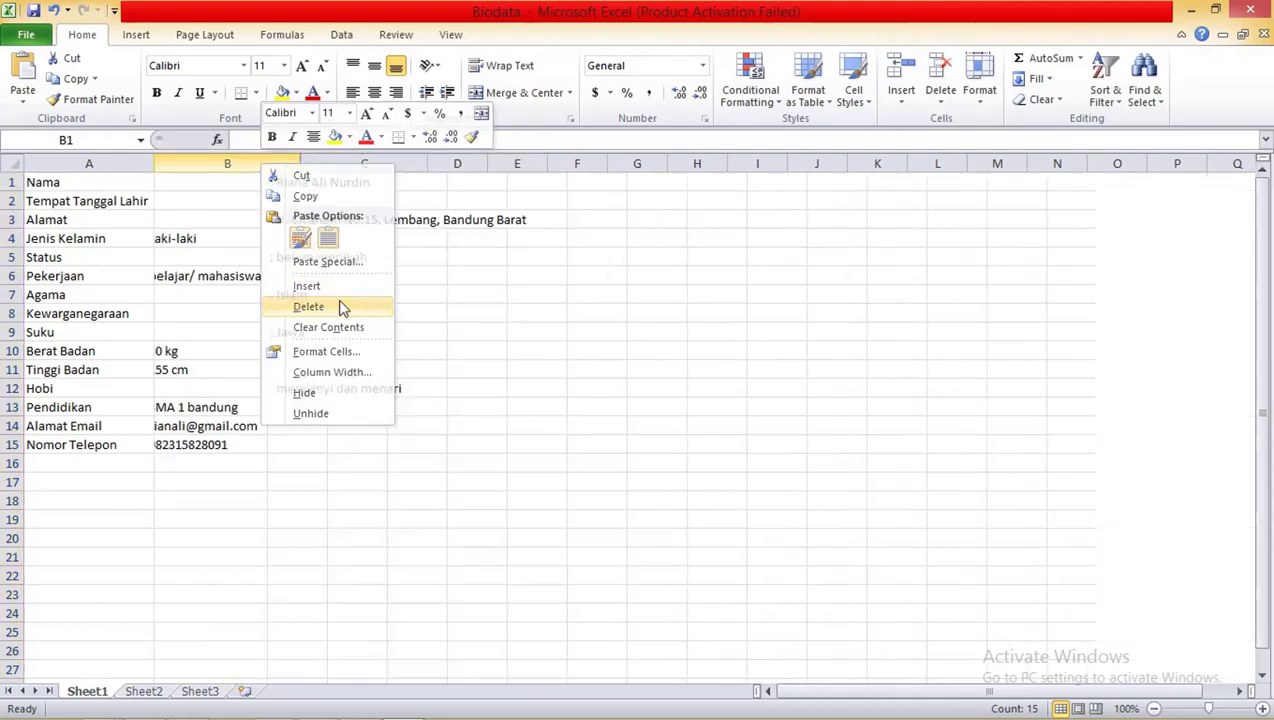
pyautogui.click(342, 308)
pyautogui.click(243, 276)
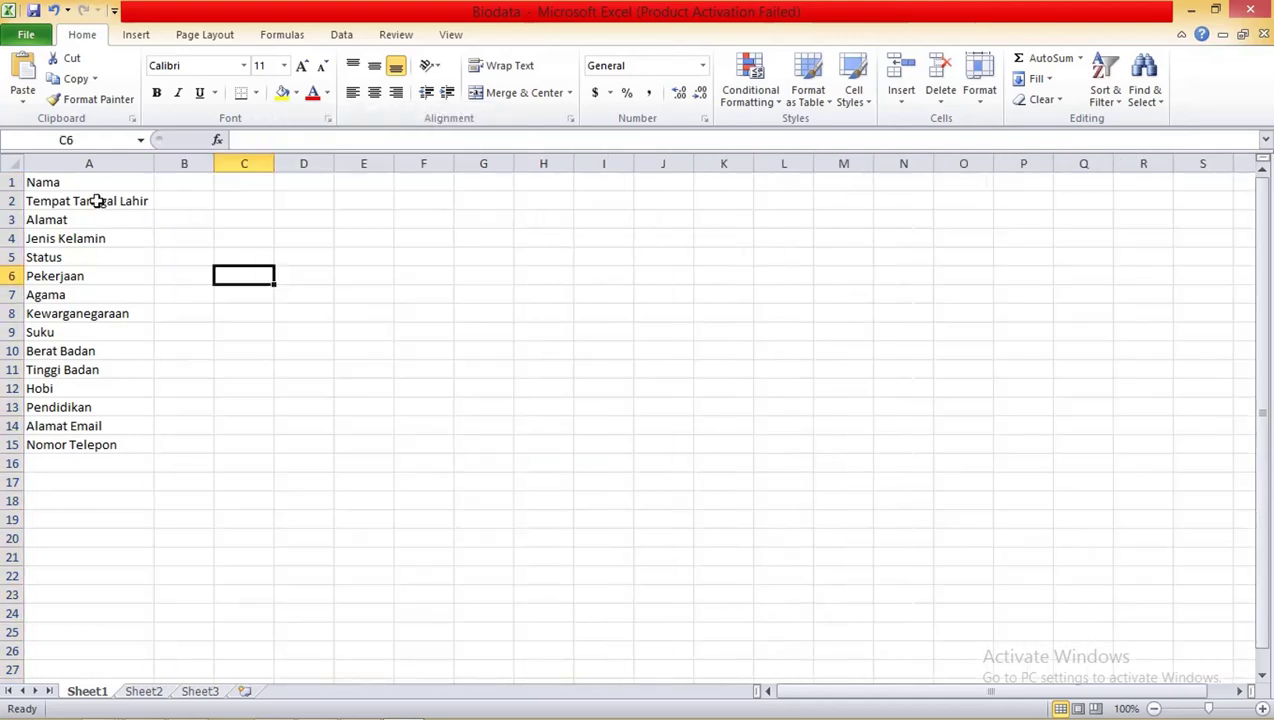
# - Copy the 15 labels in A1:A15
pyautogui.moveTo(98, 182); pyautogui.dragTo(85, 437)
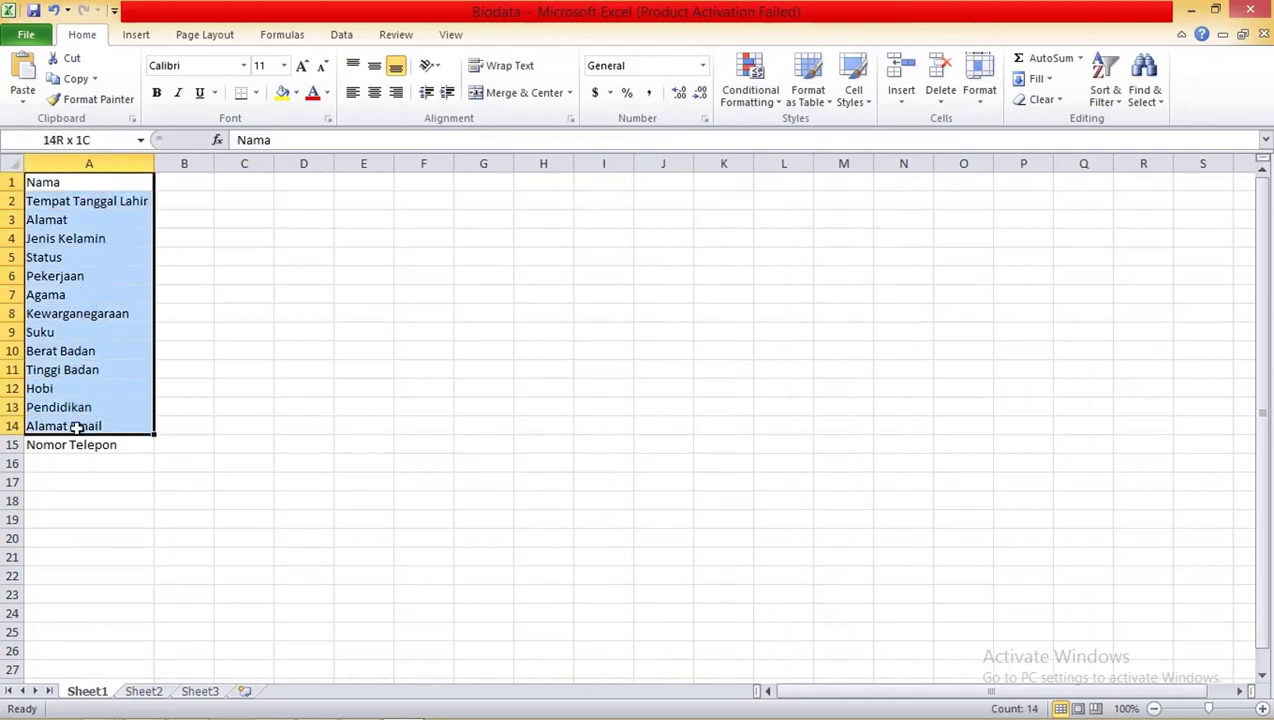
pyautogui.rightClick(99, 214)
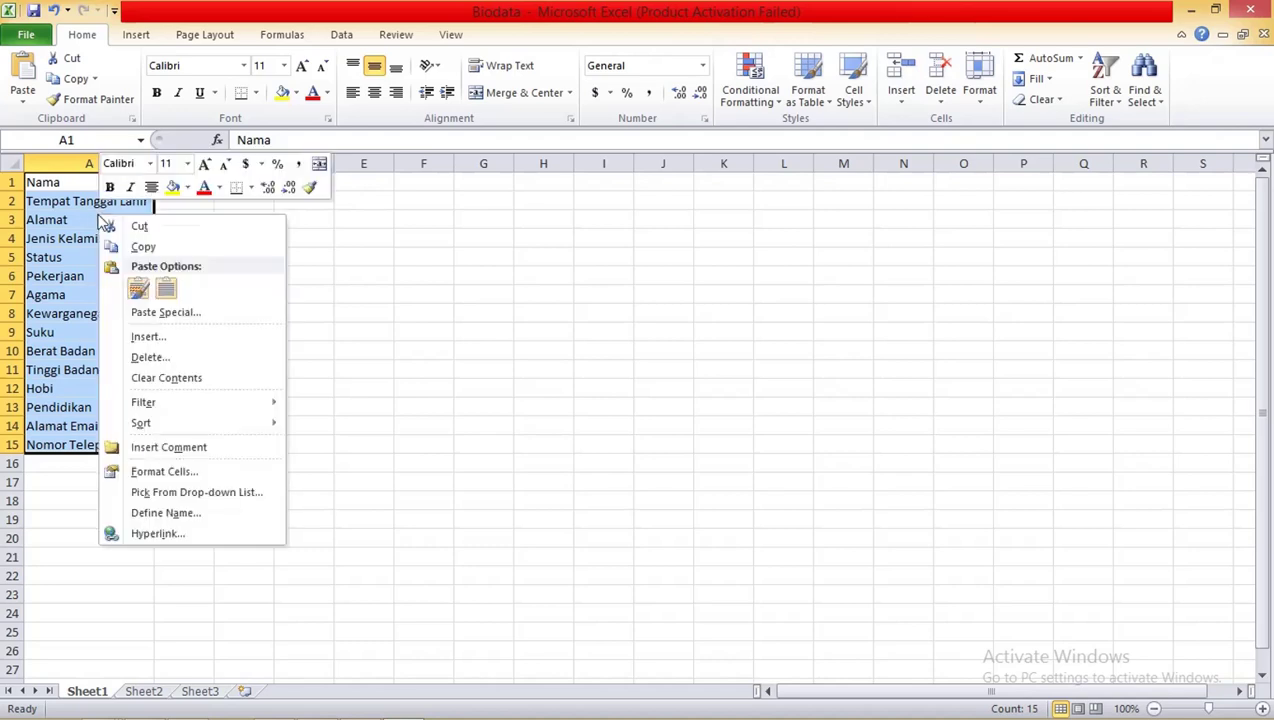
pyautogui.click(145, 248)
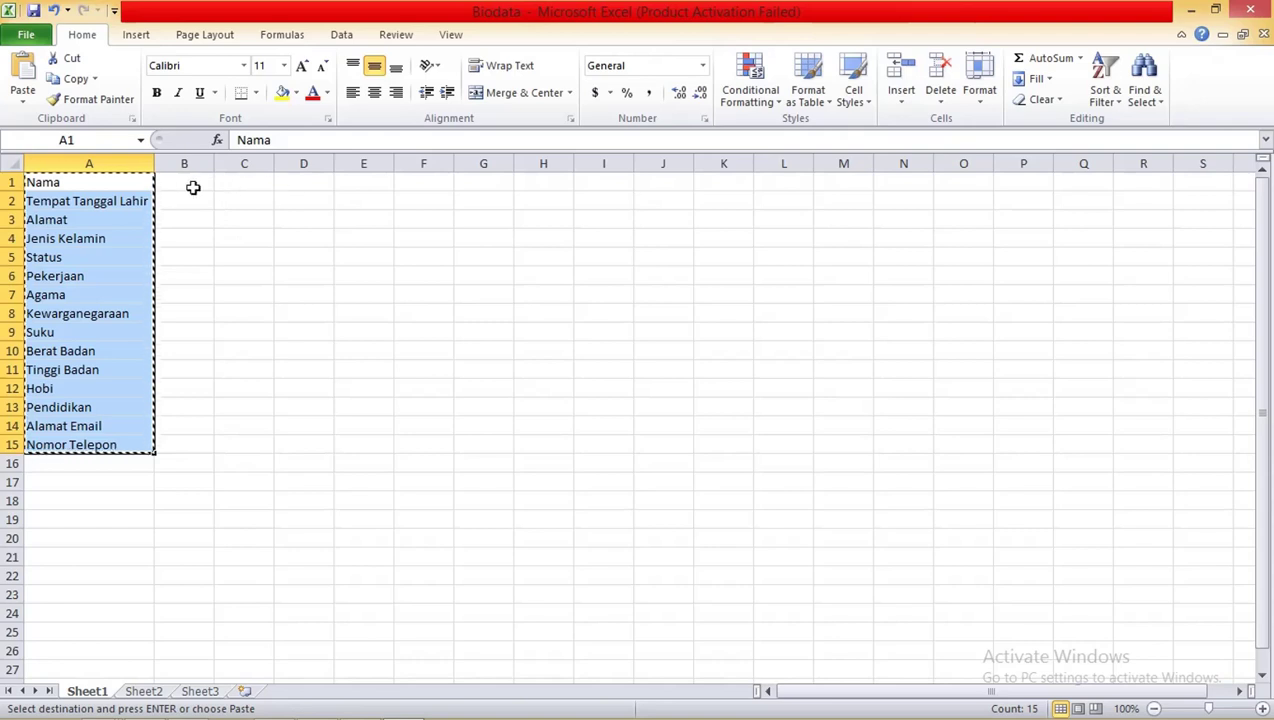
# - Paste the labels transposed starting at B1 so they run across to P1
pyautogui.rightClick(197, 180)
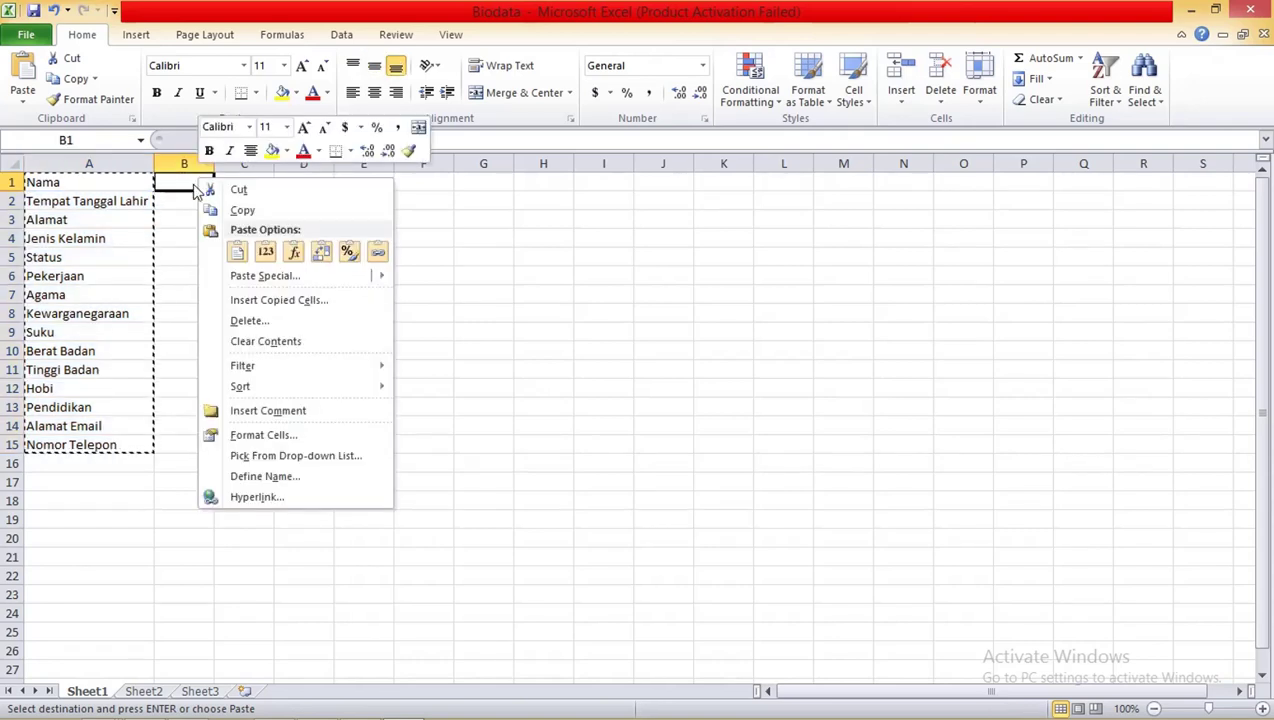
pyautogui.click(330, 254)
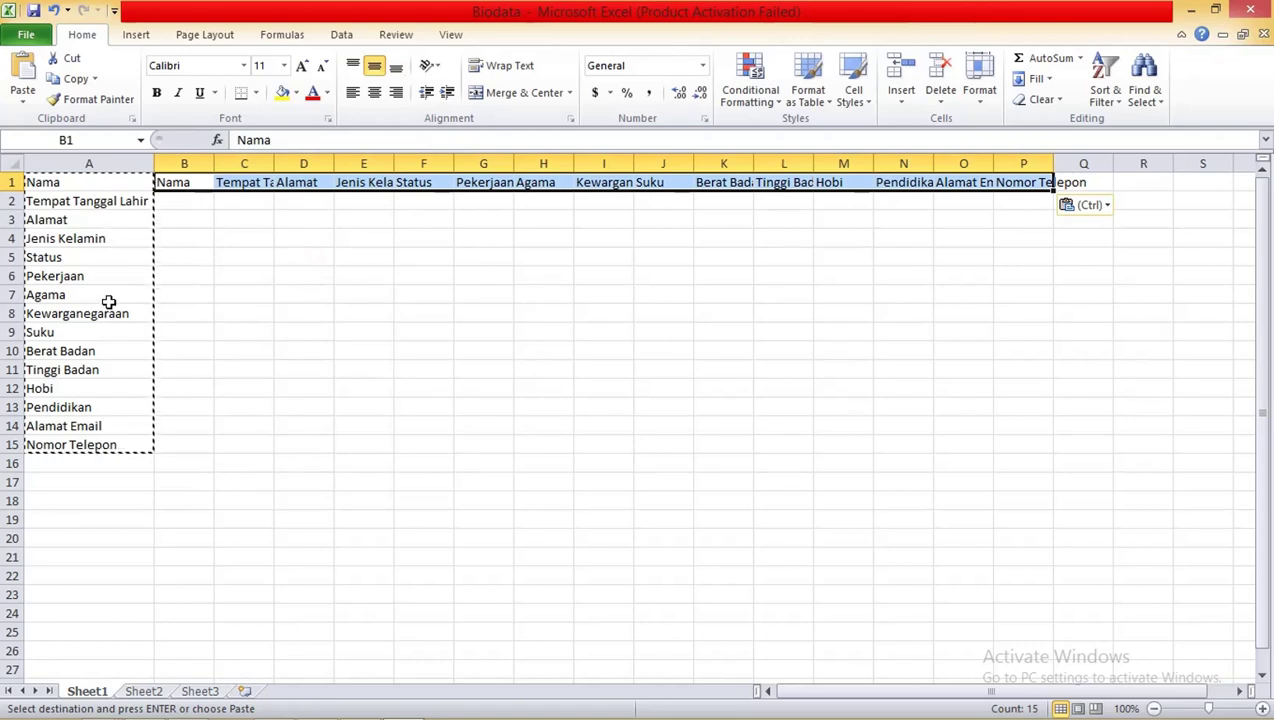
# - Replace the vertical label column with a blank column A headed No
pyautogui.rightClick(76, 165)
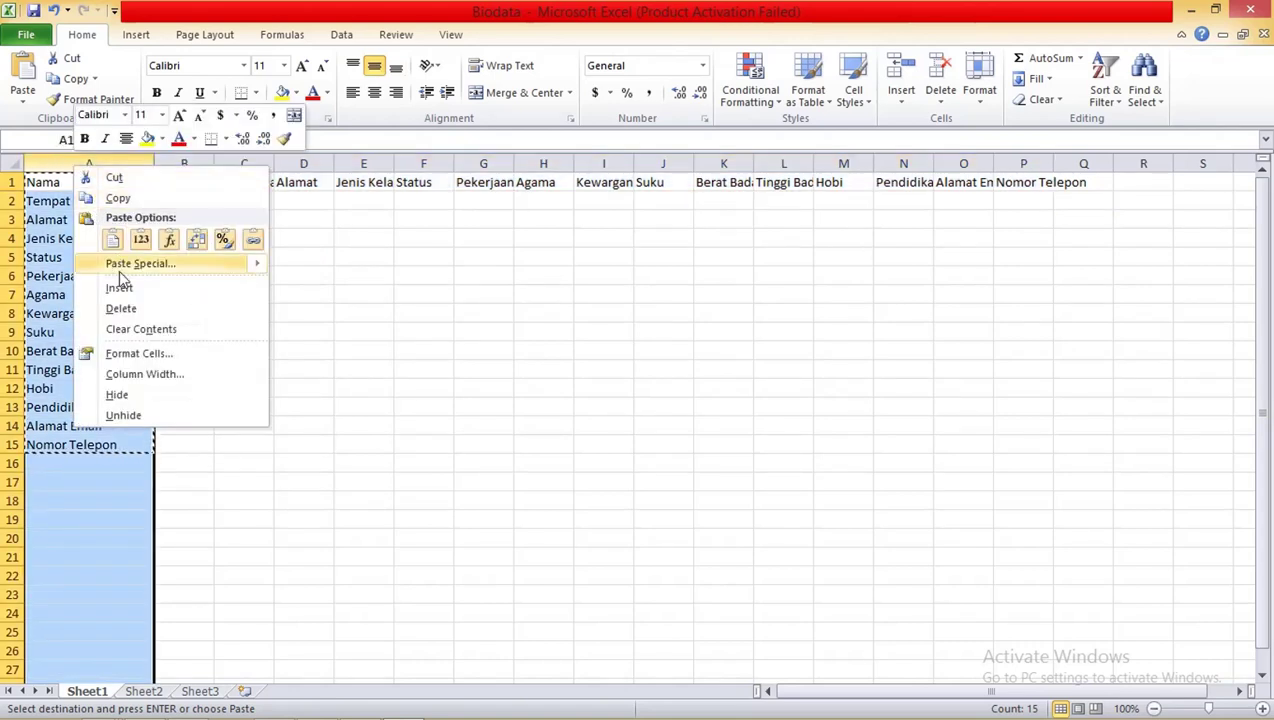
pyautogui.click(125, 308)
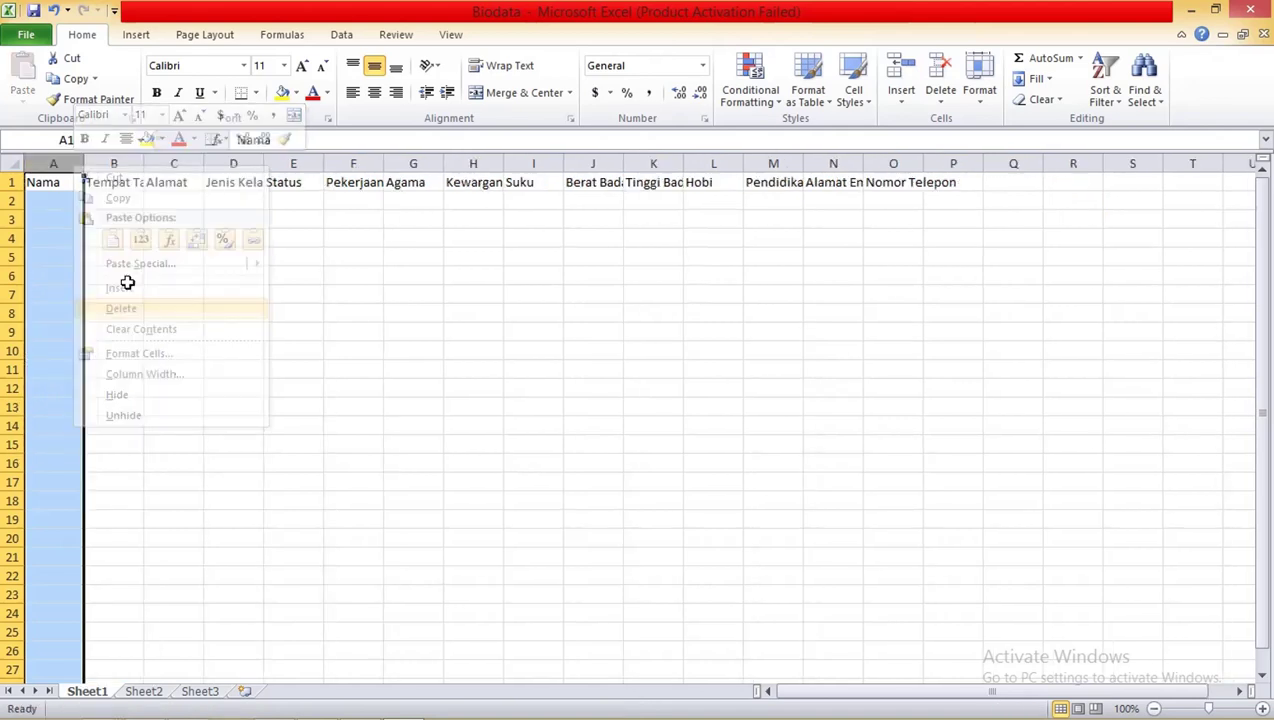
pyautogui.rightClick(53, 168)
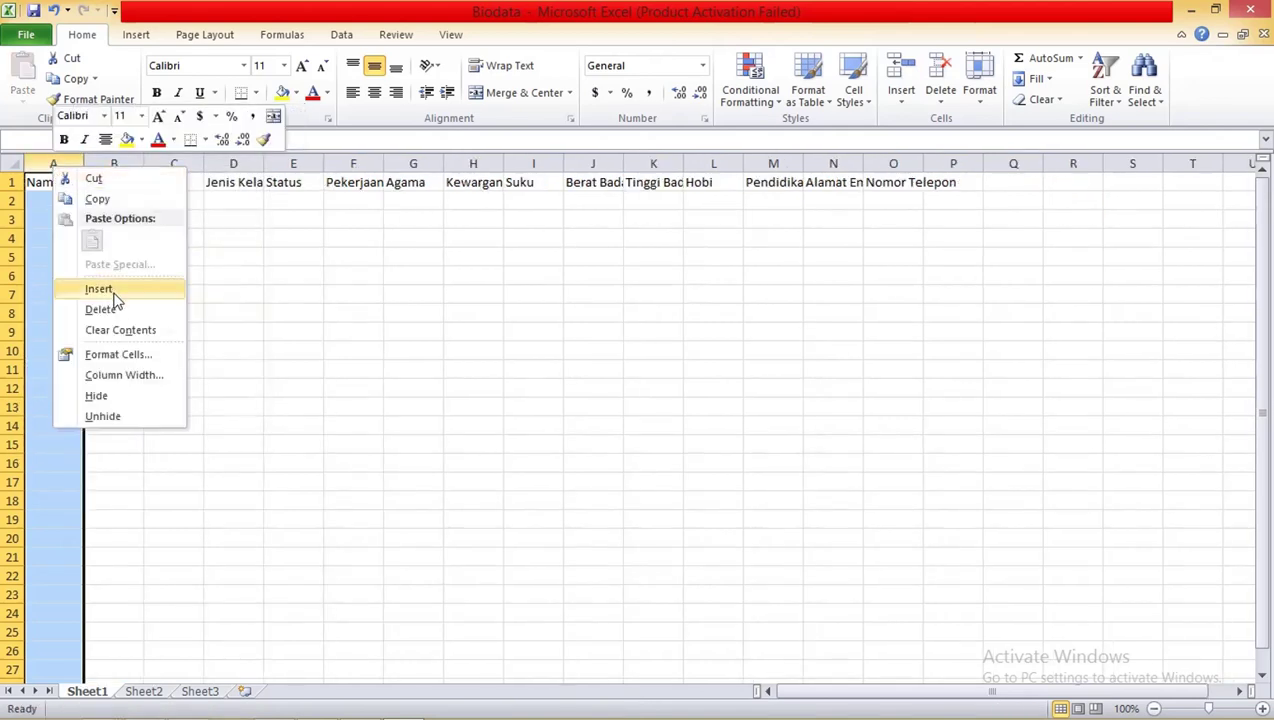
pyautogui.click(114, 291)
pyautogui.click(59, 185)
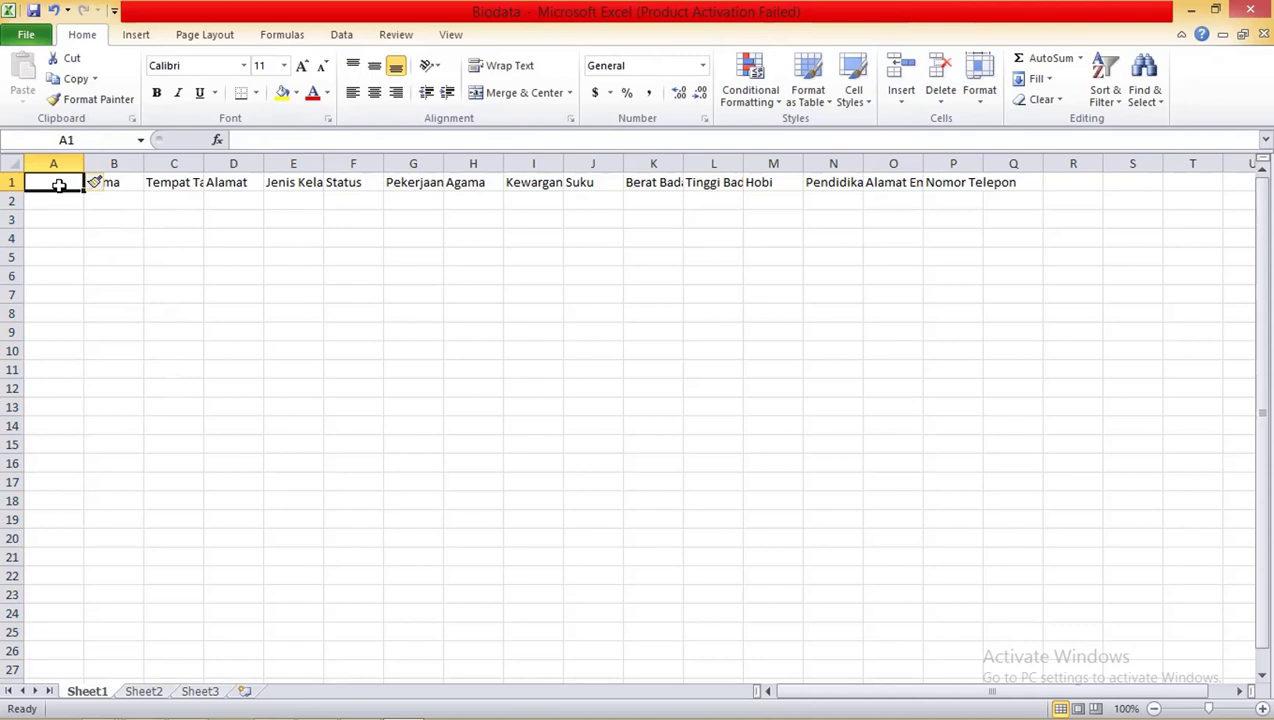
pyautogui.write('No')
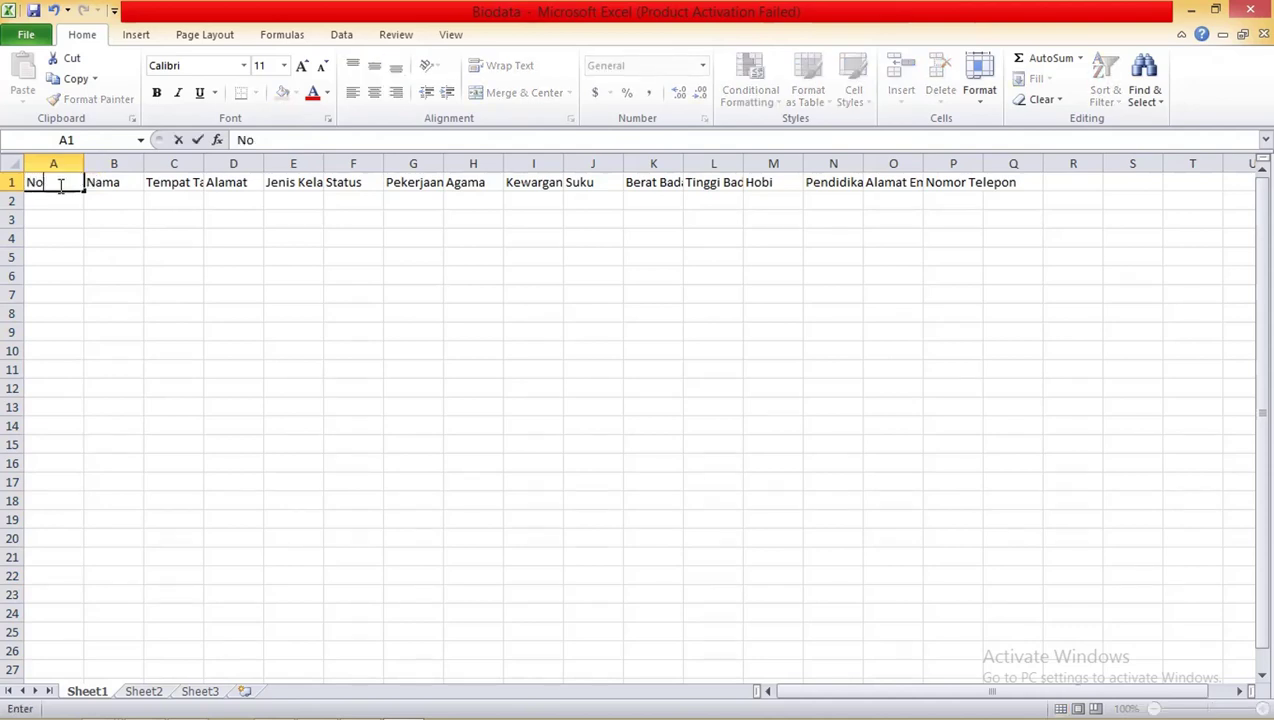
# - AutoFit every header column from No through Nomor Telepon
pyautogui.doubleClick(82, 163)
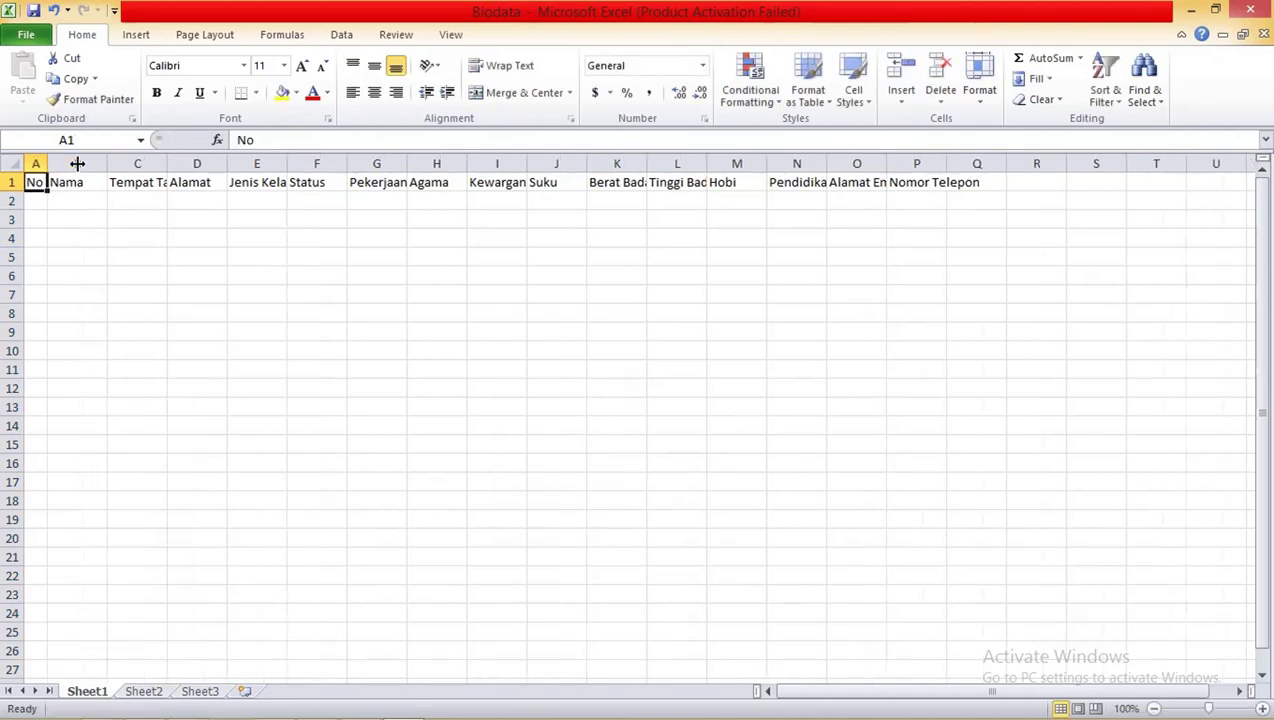
pyautogui.doubleClick(167, 163)
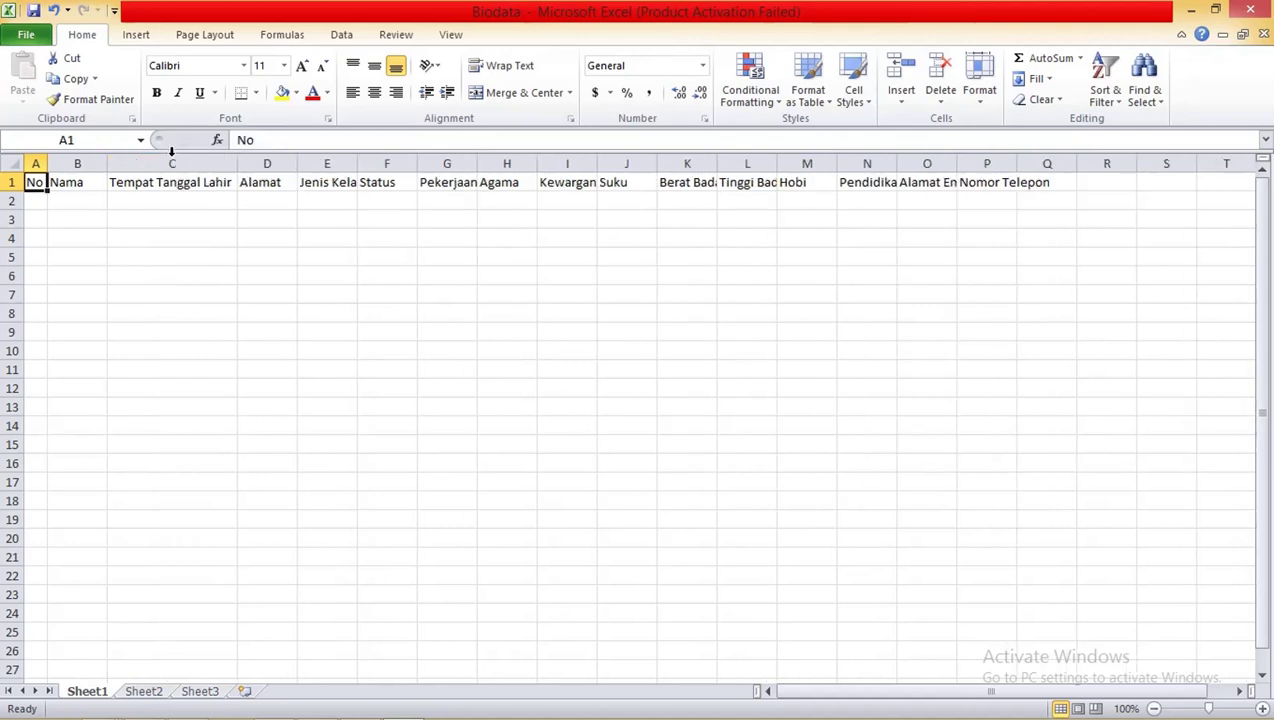
pyautogui.doubleClick(296, 163)
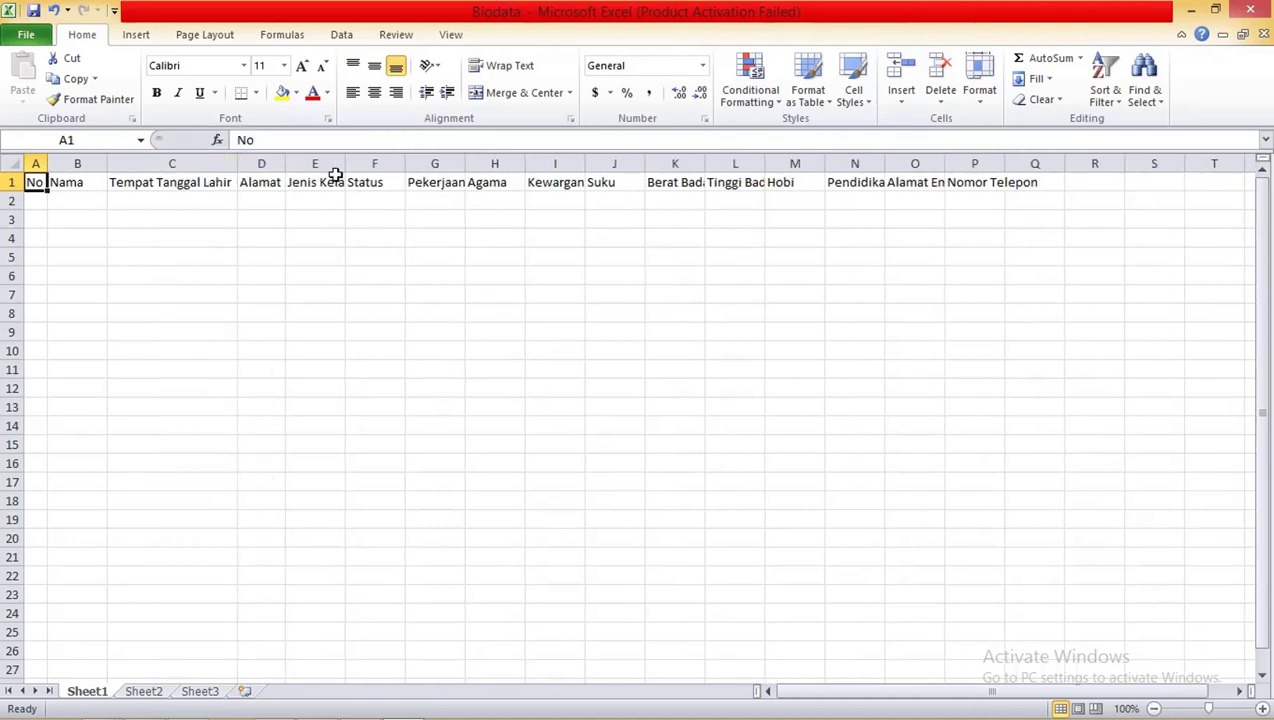
pyautogui.doubleClick(346, 163)
pyautogui.doubleClick(432, 163)
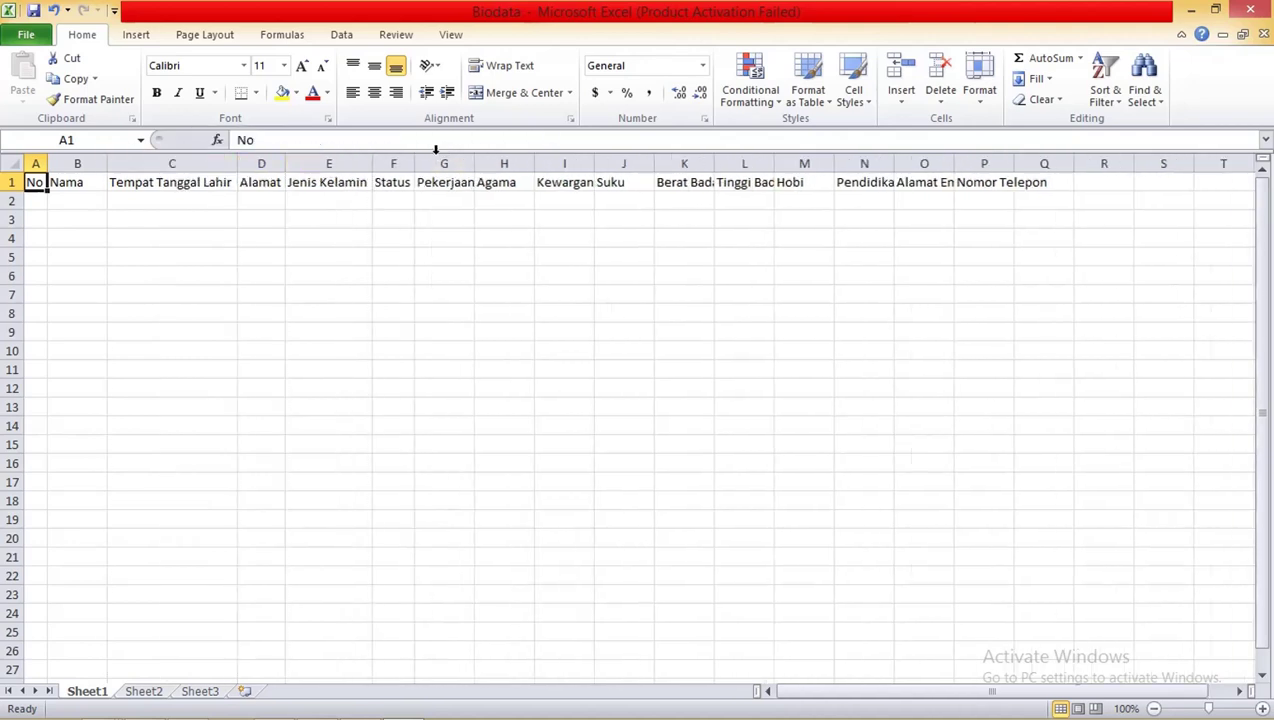
pyautogui.doubleClick(474, 163)
pyautogui.doubleClick(534, 163)
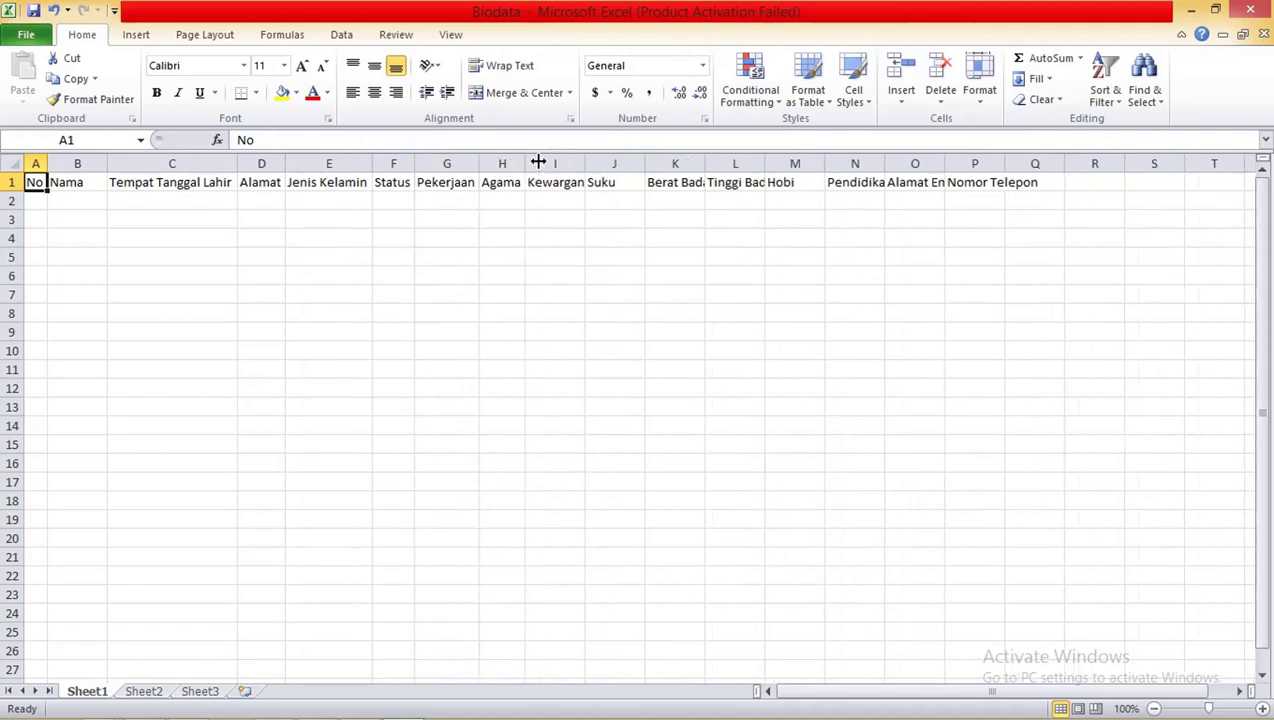
pyautogui.doubleClick(586, 163)
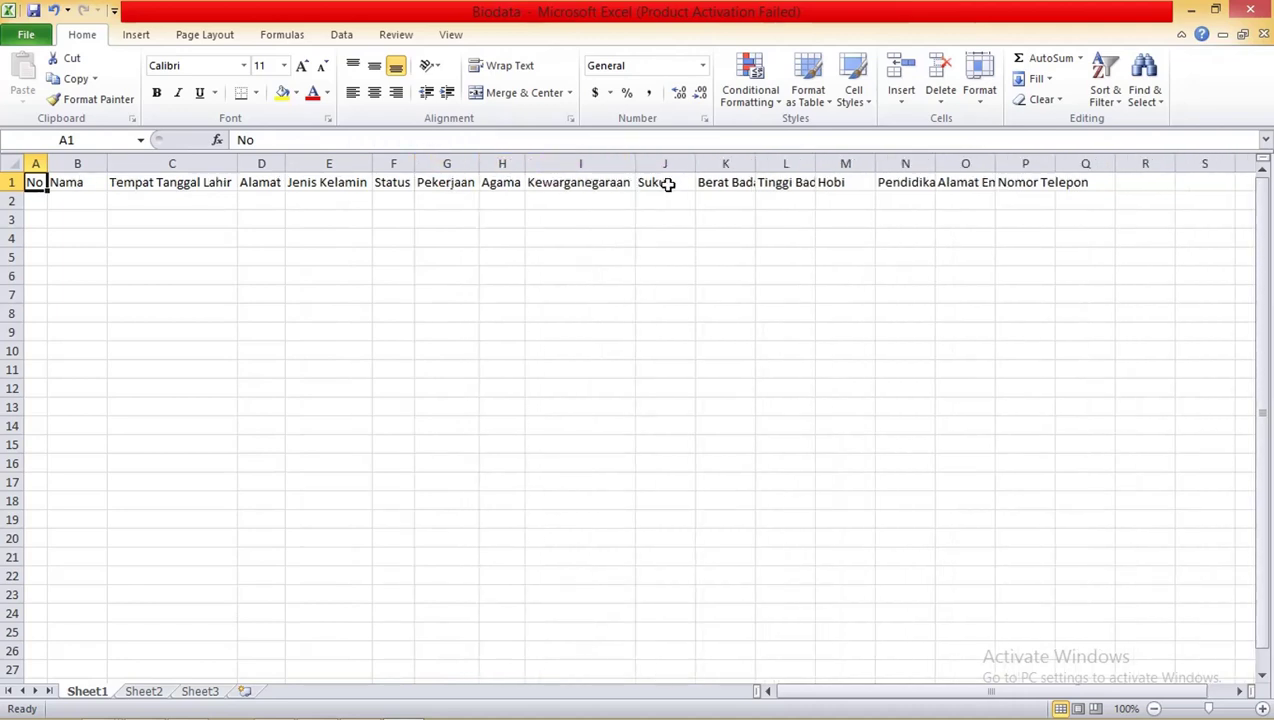
pyautogui.doubleClick(752, 163)
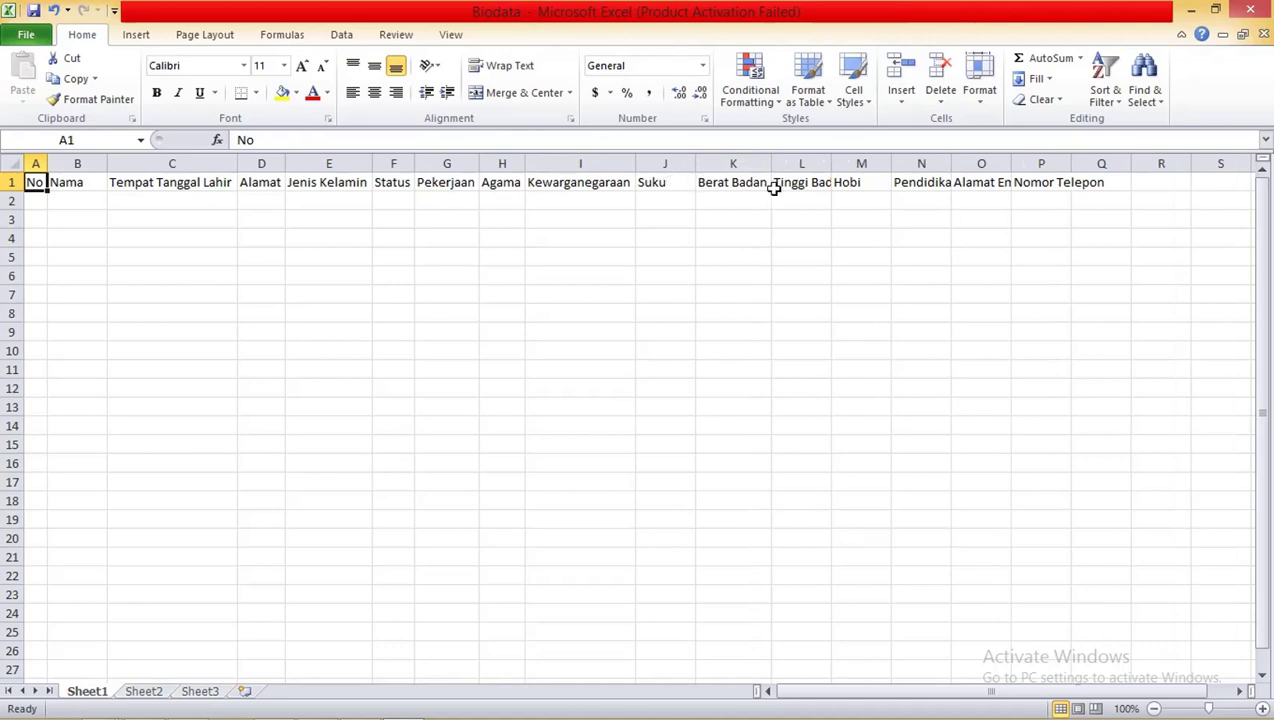
pyautogui.doubleClick(895, 163)
pyautogui.doubleClick(831, 163)
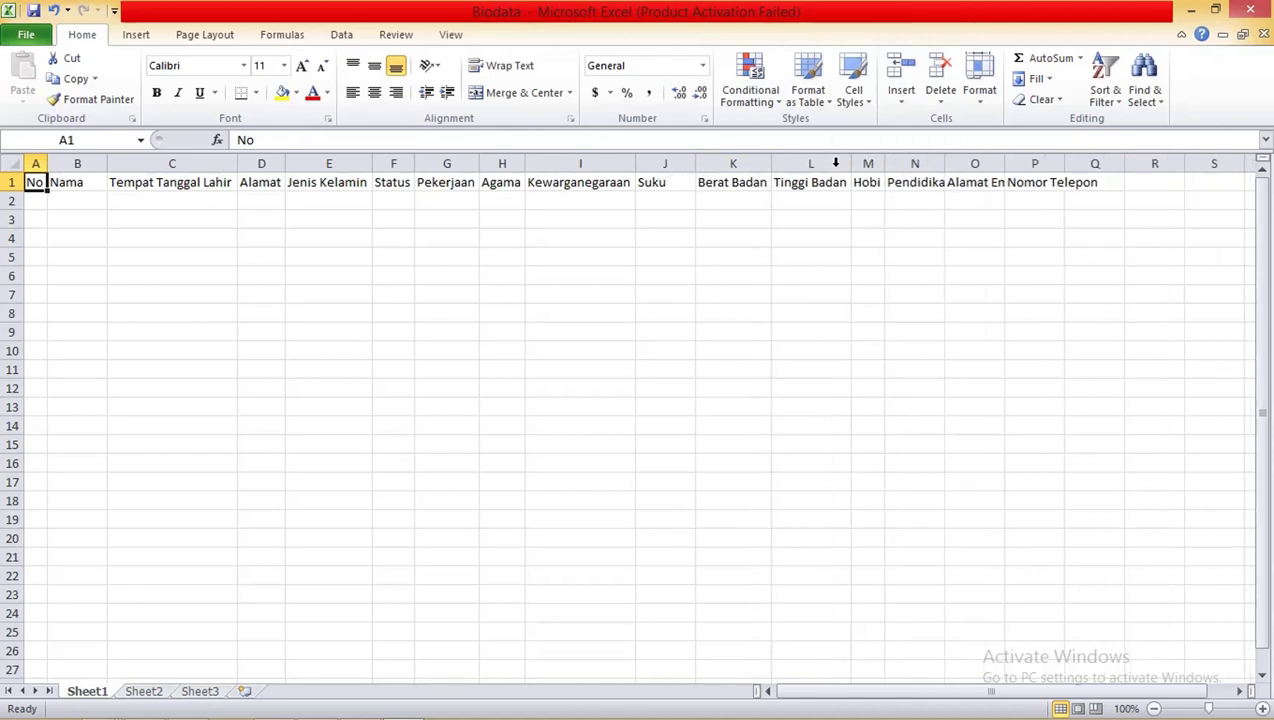
pyautogui.doubleClick(944, 163)
pyautogui.doubleClick(1016, 163)
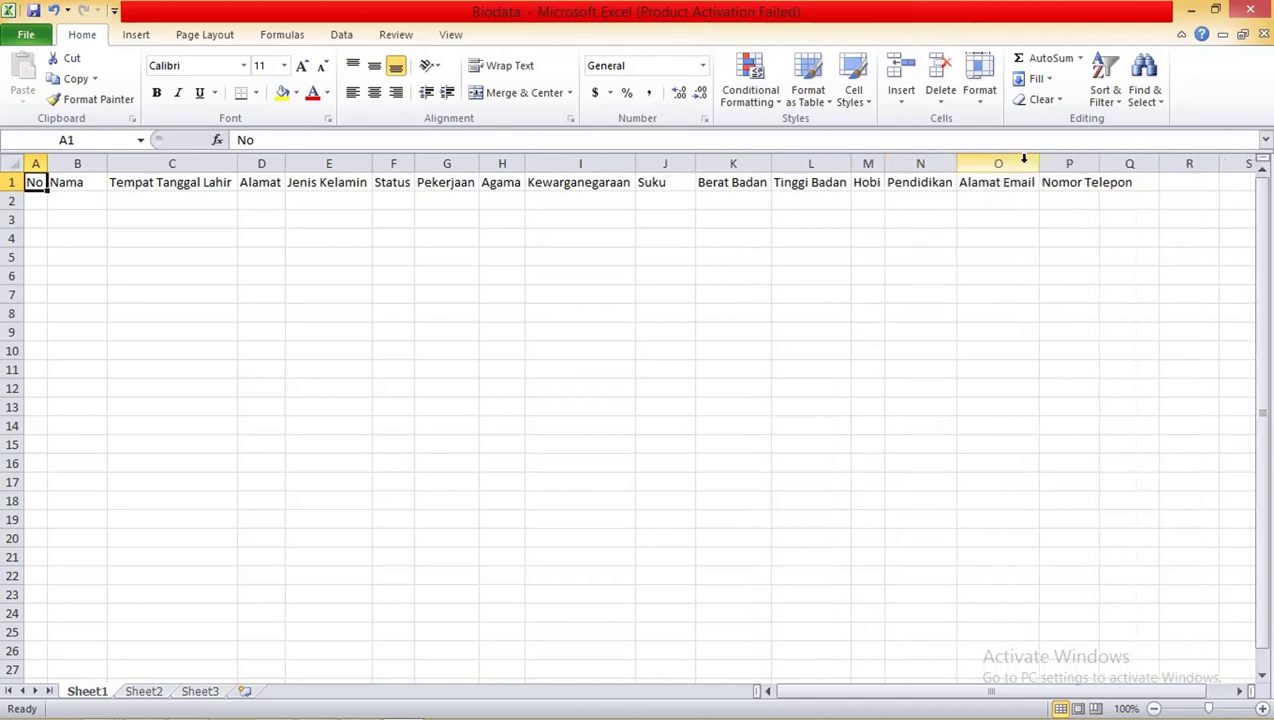
pyautogui.doubleClick(1096, 162)
# - Fill A2:A21 with the series 1 to 20 and widen the Nama column B
pyautogui.click(205, 219)
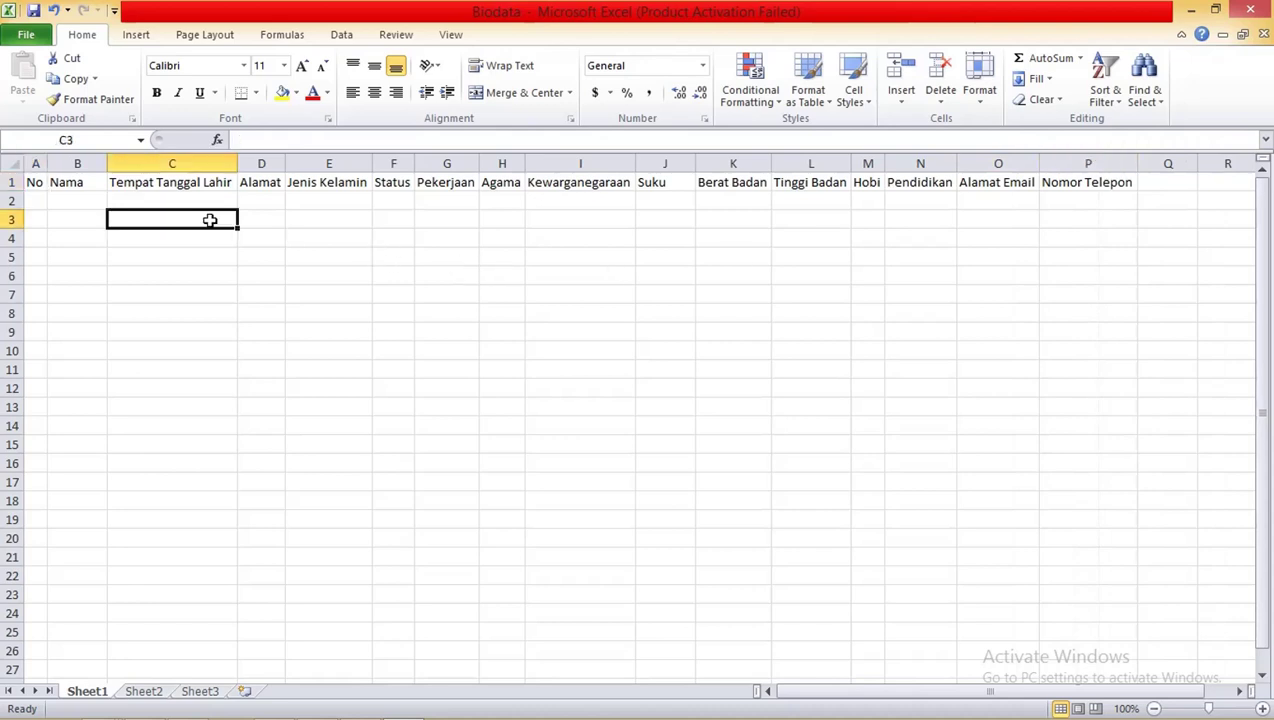
pyautogui.click(35, 199)
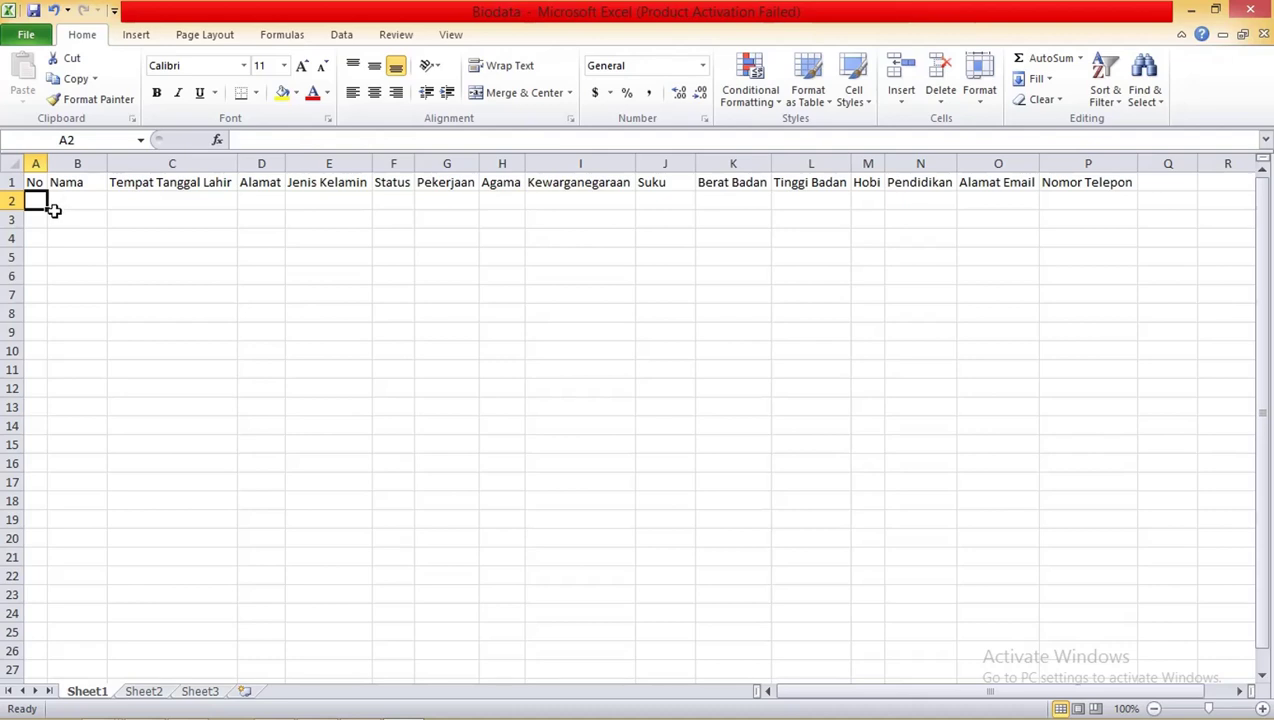
pyautogui.write('1')
pyautogui.click(80, 204)
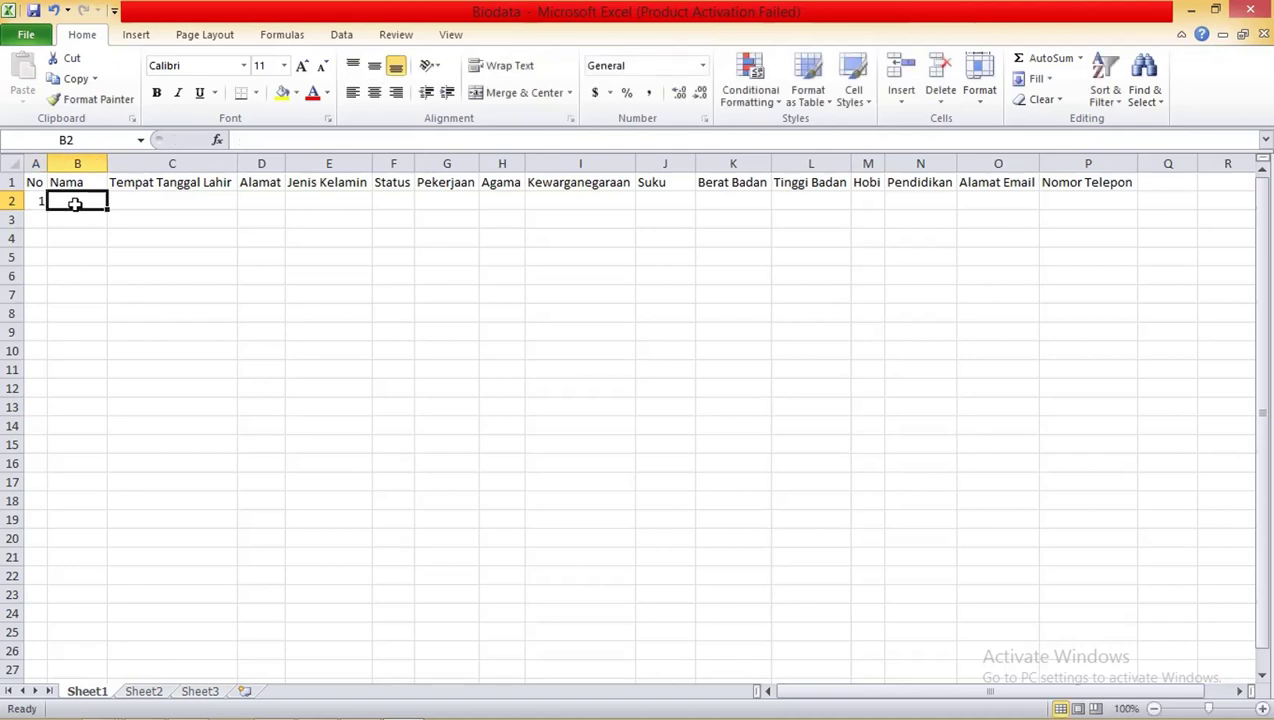
pyautogui.click(36, 201)
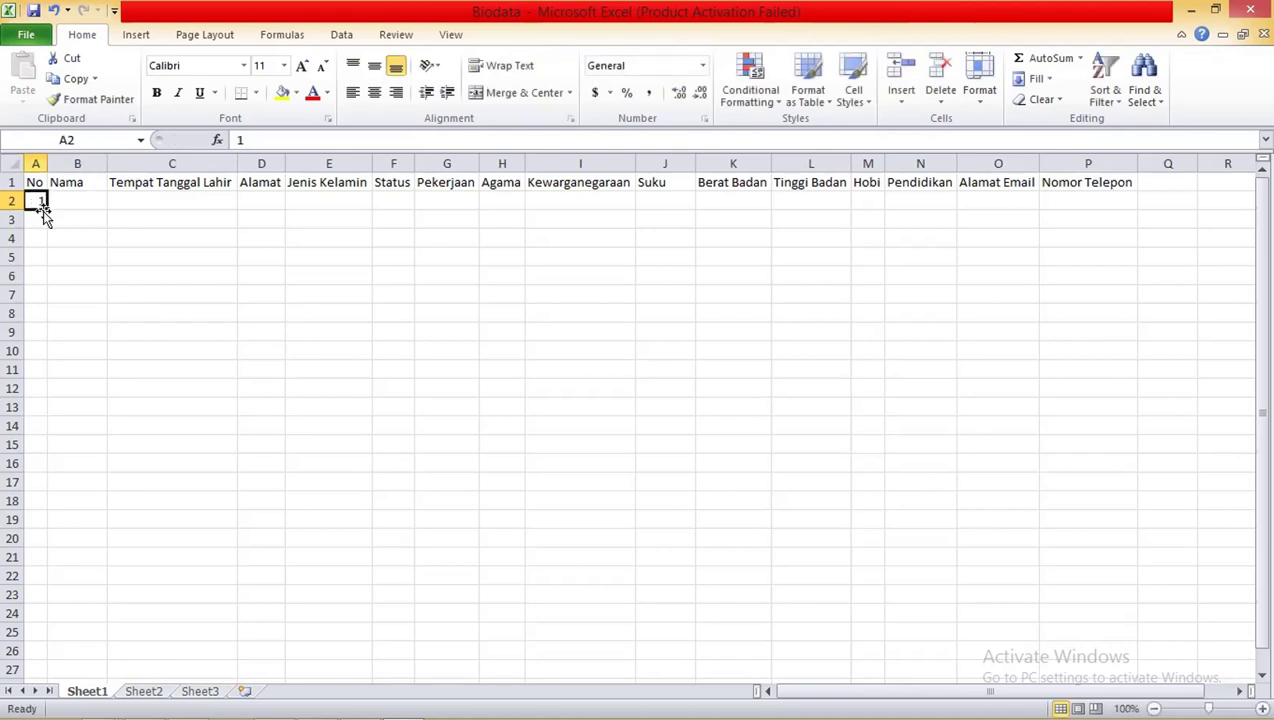
pyautogui.moveTo(47, 208)
pyautogui.mouseDown()
pyautogui.moveTo(18, 484)
pyautogui.moveTo(27, 540)
pyautogui.mouseUp()
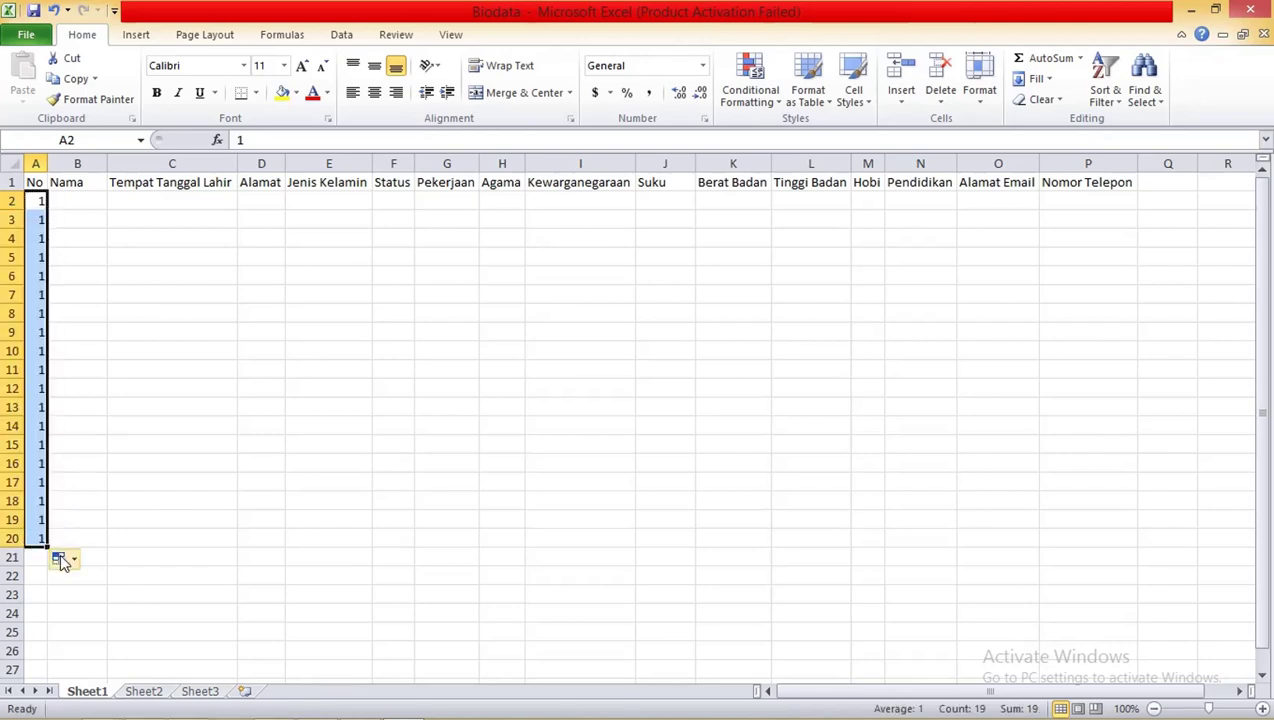
pyautogui.click(74, 562)
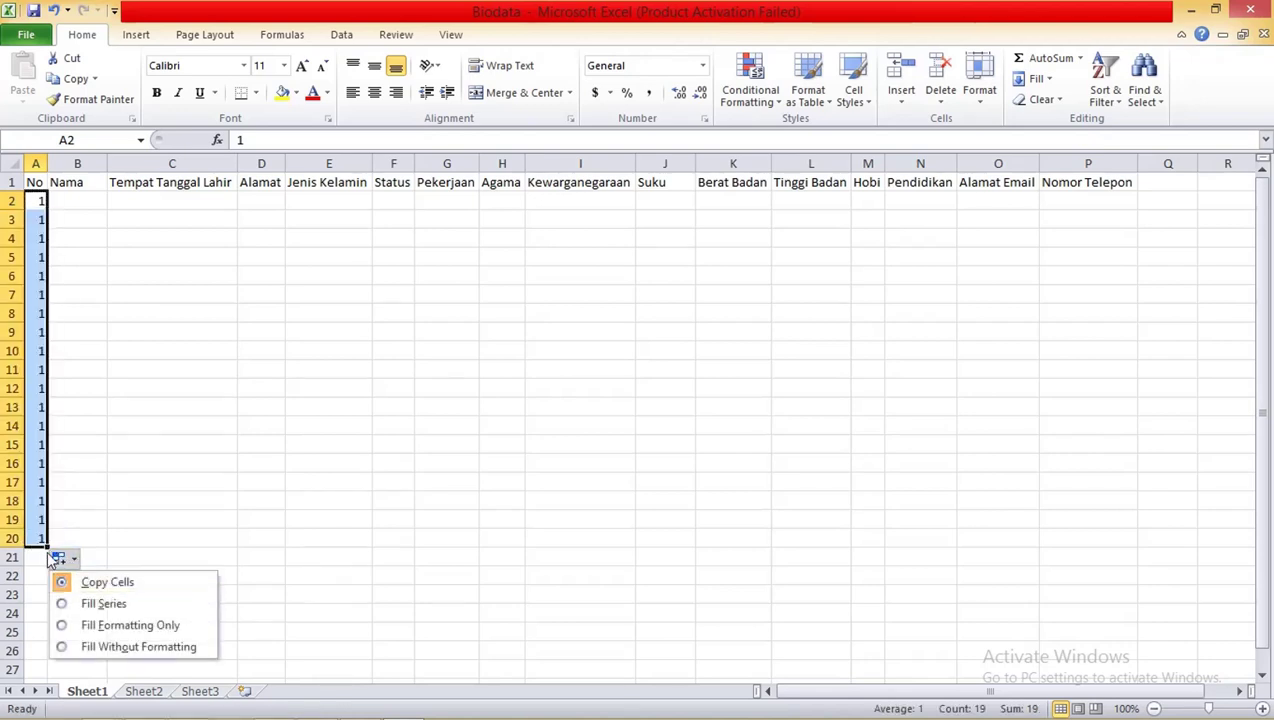
pyautogui.click(66, 607)
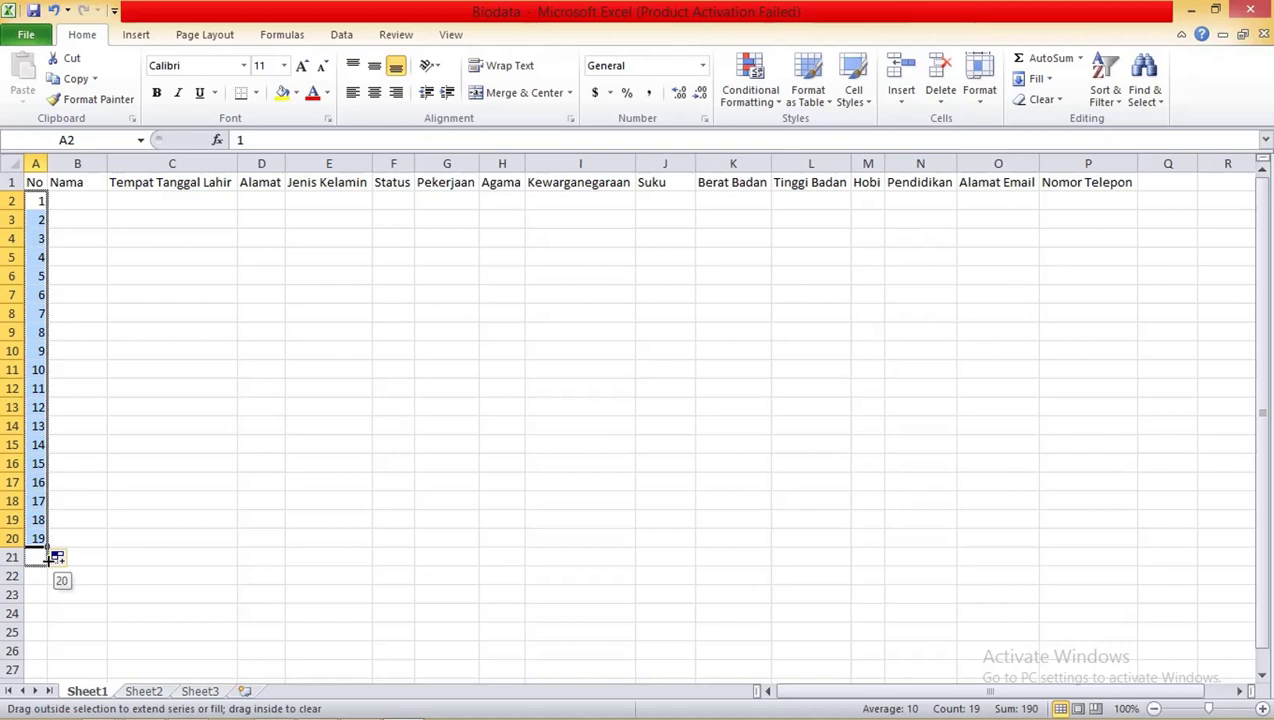
pyautogui.moveTo(47, 548); pyautogui.dragTo(50, 563)
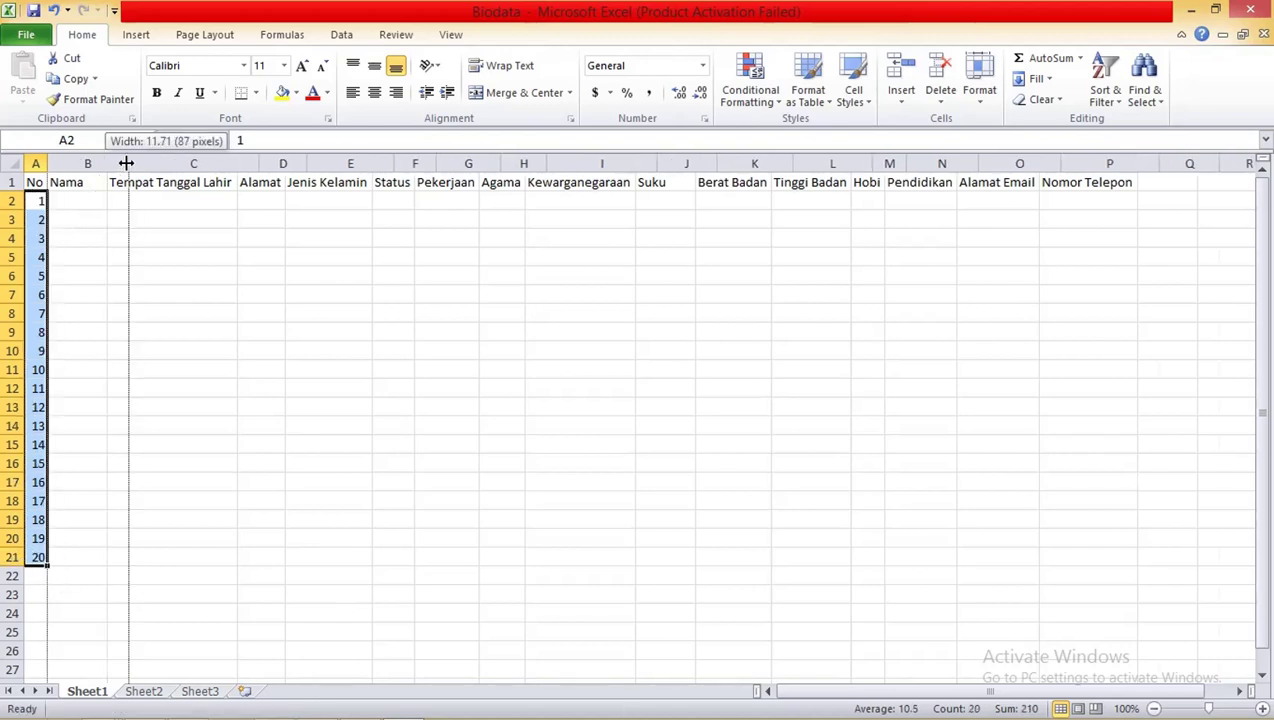
pyautogui.moveTo(104, 163); pyautogui.dragTo(127, 163)
pyautogui.click(87, 201)
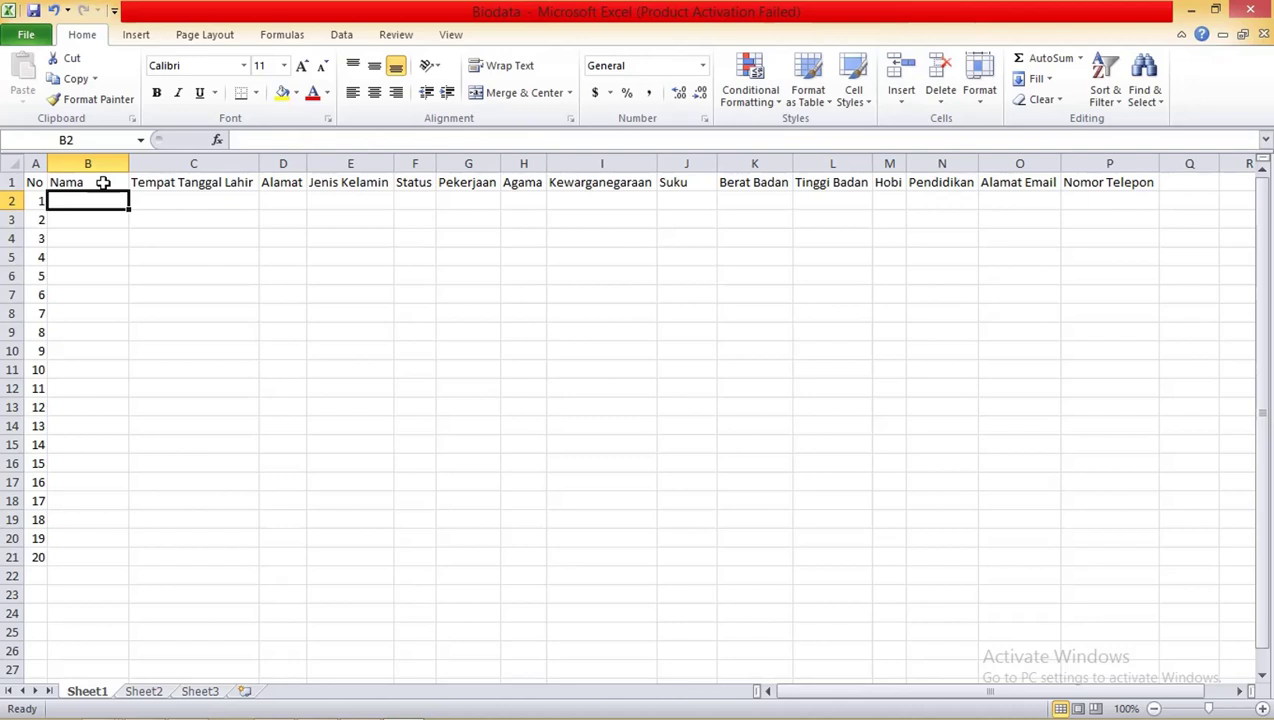
# - Fill the B1:P1 headers, Nama to Nomor Telepon, down into B2:P2
pyautogui.moveTo(103, 183); pyautogui.dragTo(1128, 183)
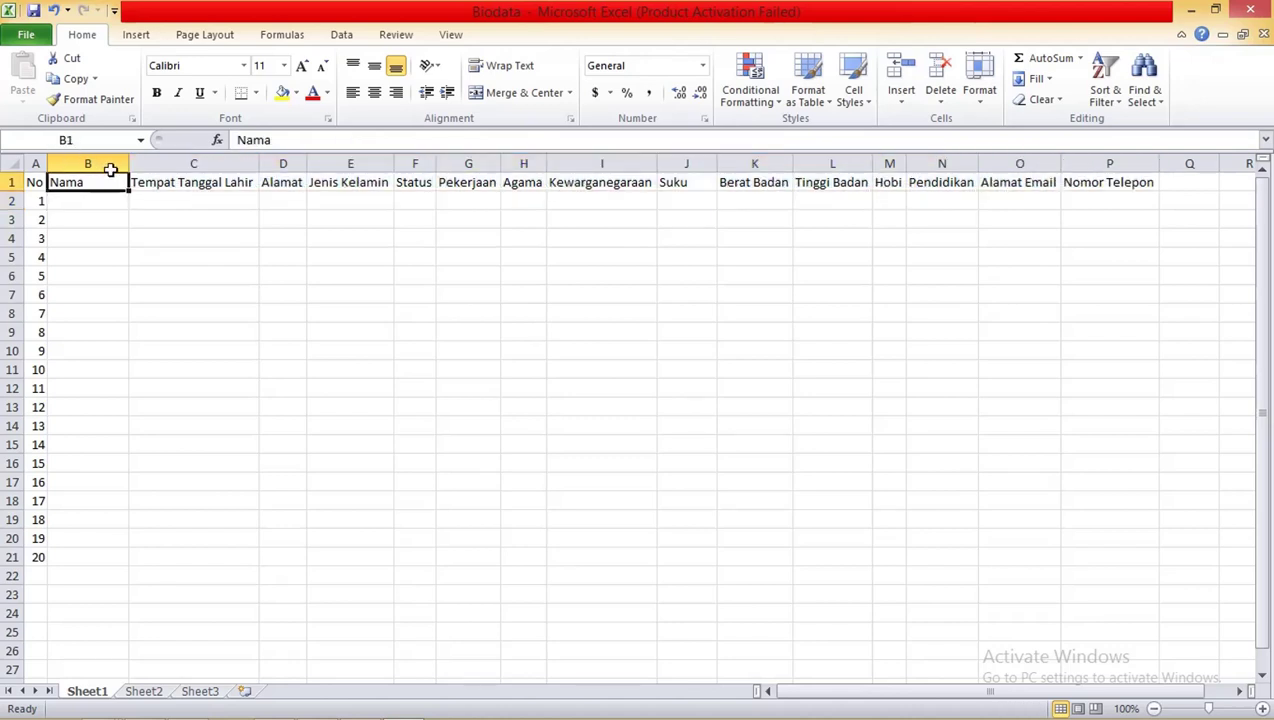
pyautogui.moveTo(1128, 183)
pyautogui.mouseDown()
pyautogui.moveTo(1040, 183)
pyautogui.moveTo(1095, 184)
pyautogui.mouseUp()
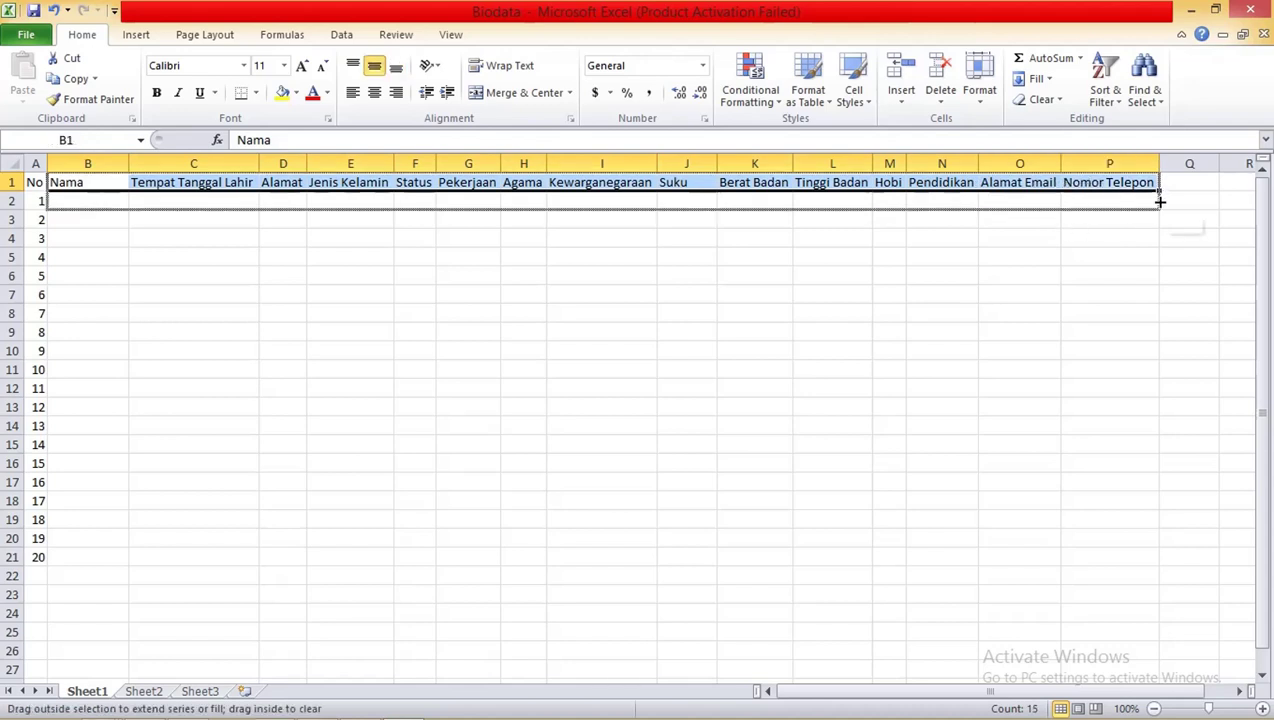
pyautogui.moveTo(1160, 191); pyautogui.dragTo(1156, 206)
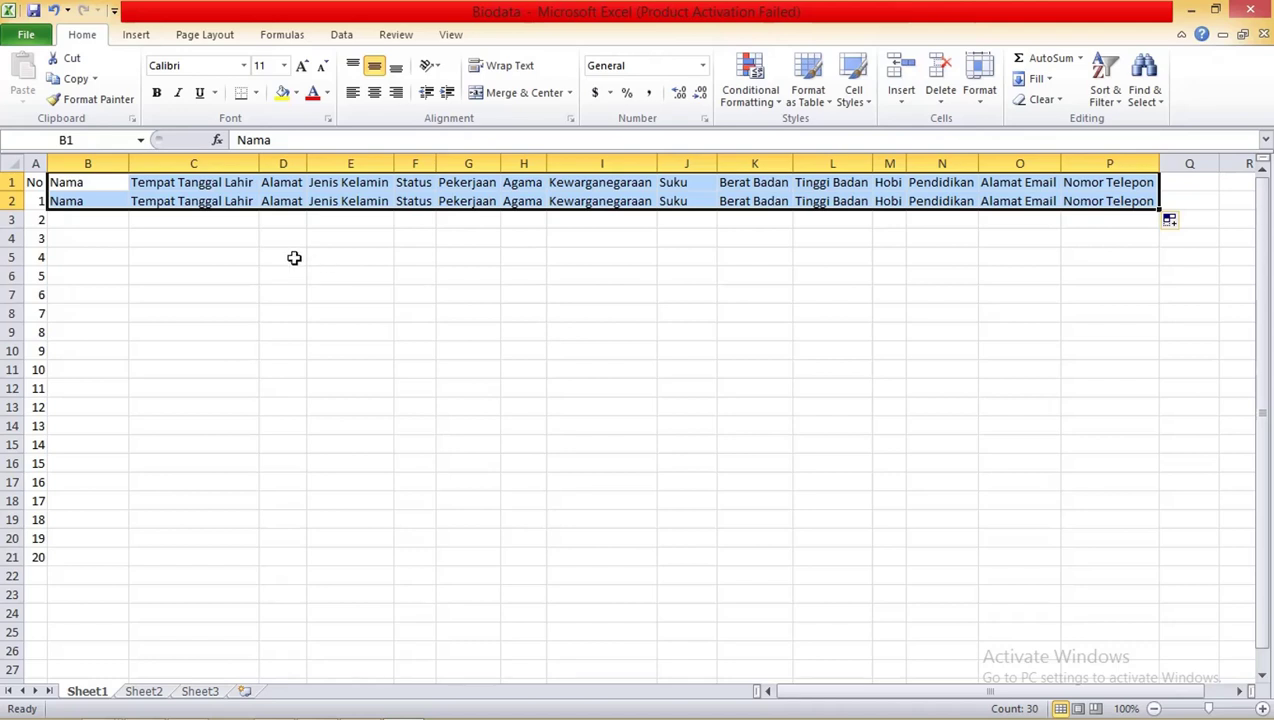
pyautogui.click(131, 221)
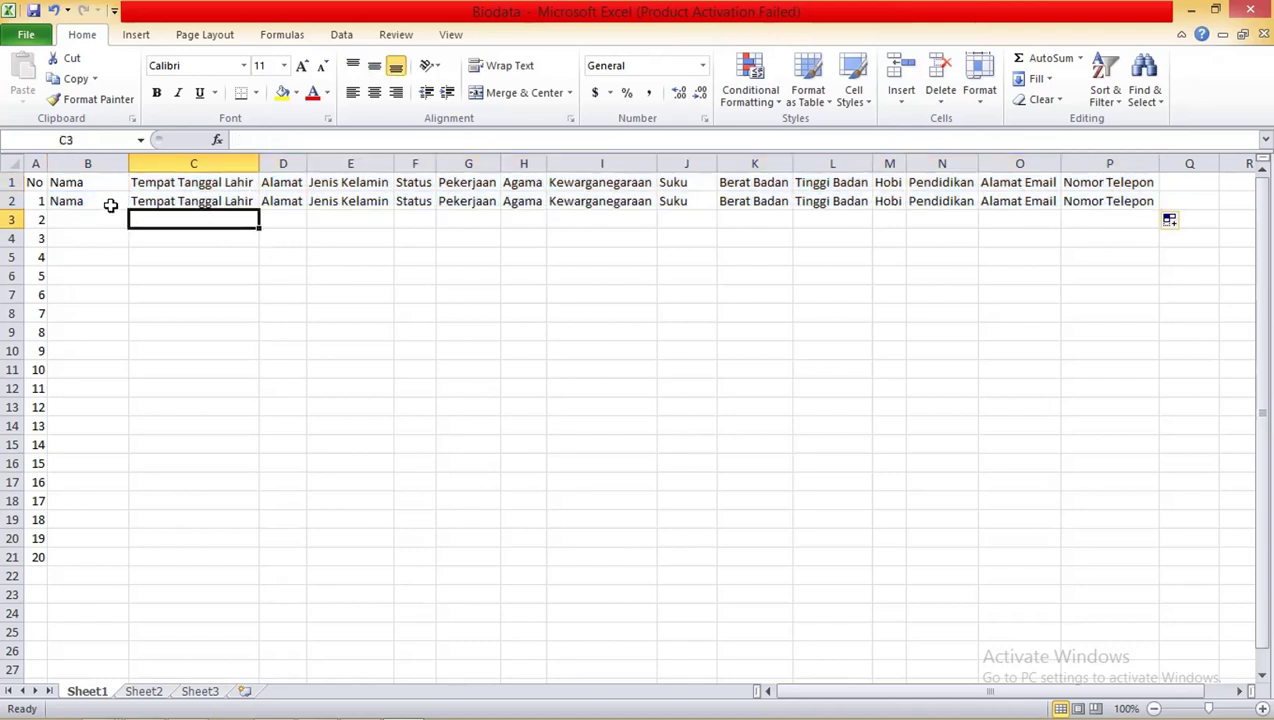
# - Change cell B2 to 'Data Nama Ke-1' and autofit column B
pyautogui.doubleClick(111, 199)
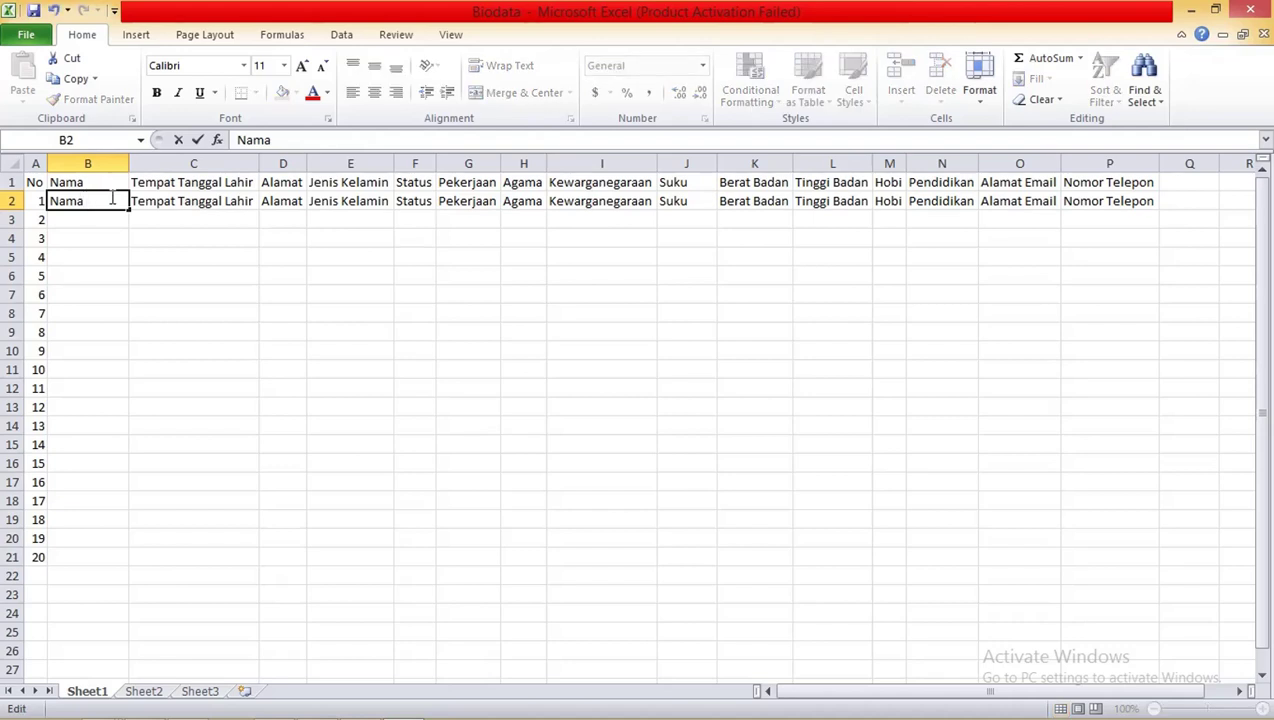
pyautogui.write('D')
pyautogui.write('aa')
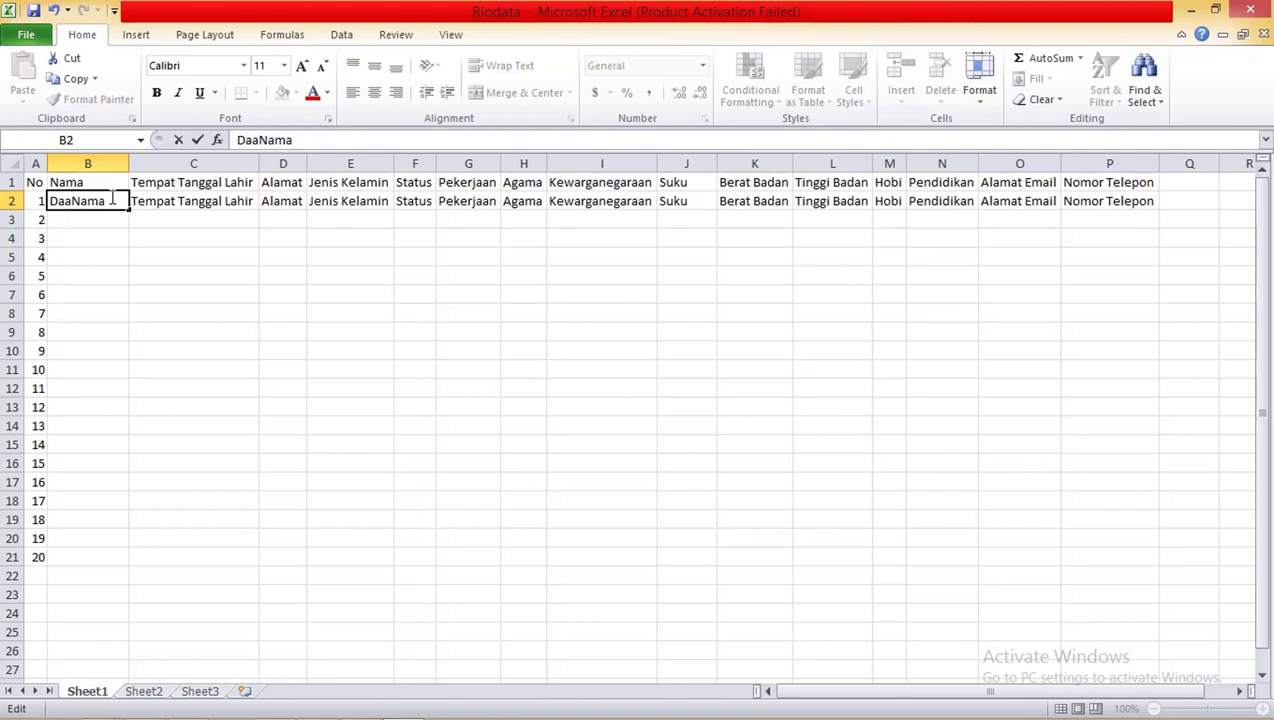
pyautogui.press('BackSpace')
pyautogui.write('ta')
pyautogui.write(' Nama K')
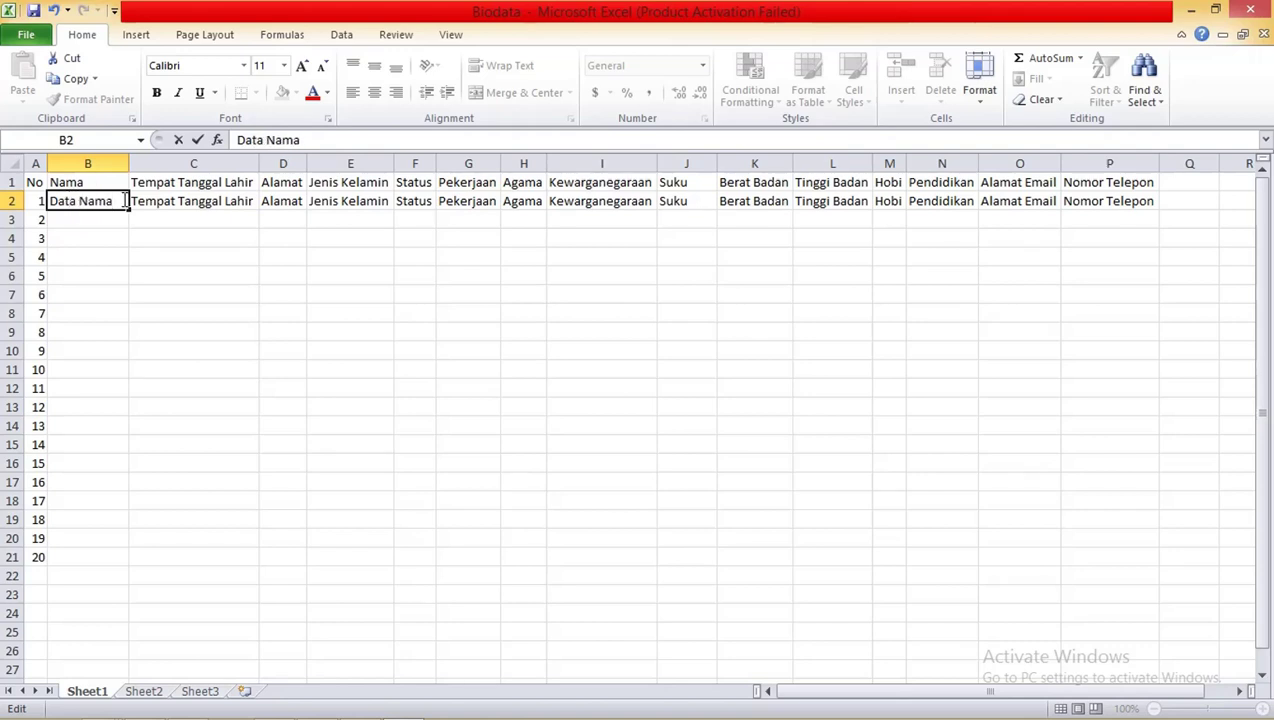
pyautogui.write('e-1')
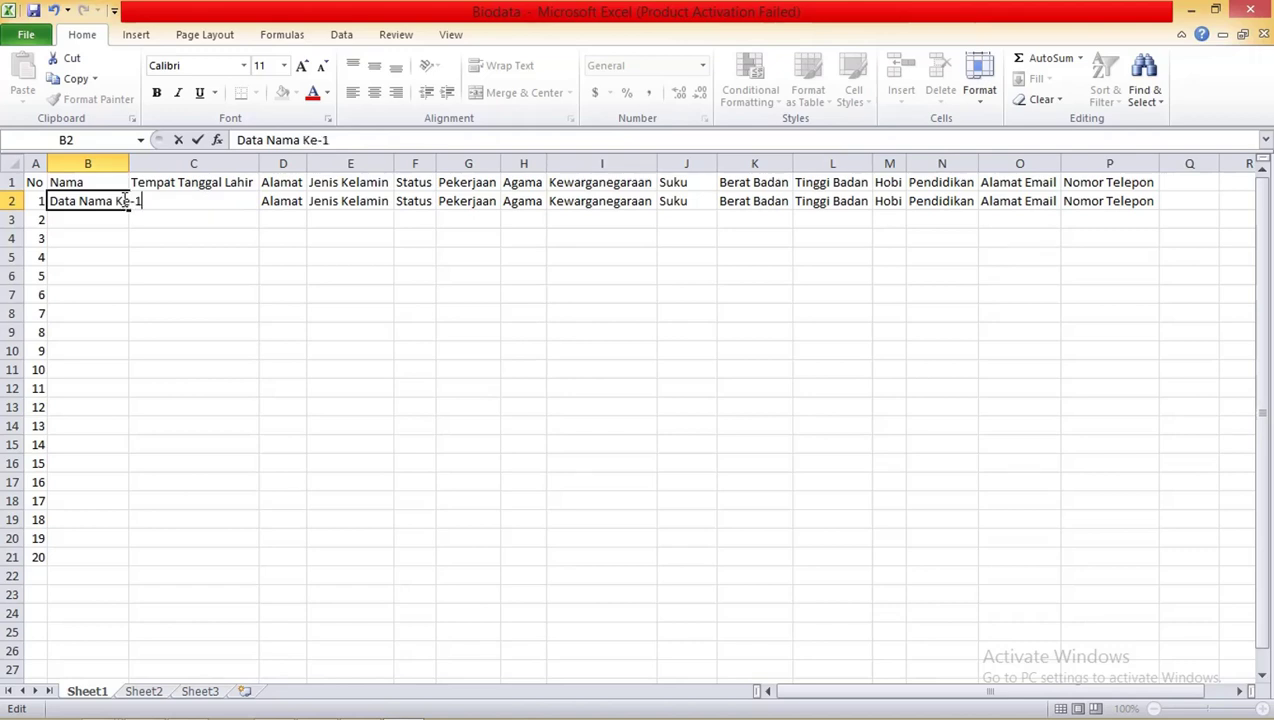
pyautogui.moveTo(115, 201); pyautogui.dragTo(160, 202)
pyautogui.click(165, 238)
pyautogui.doubleClick(129, 164)
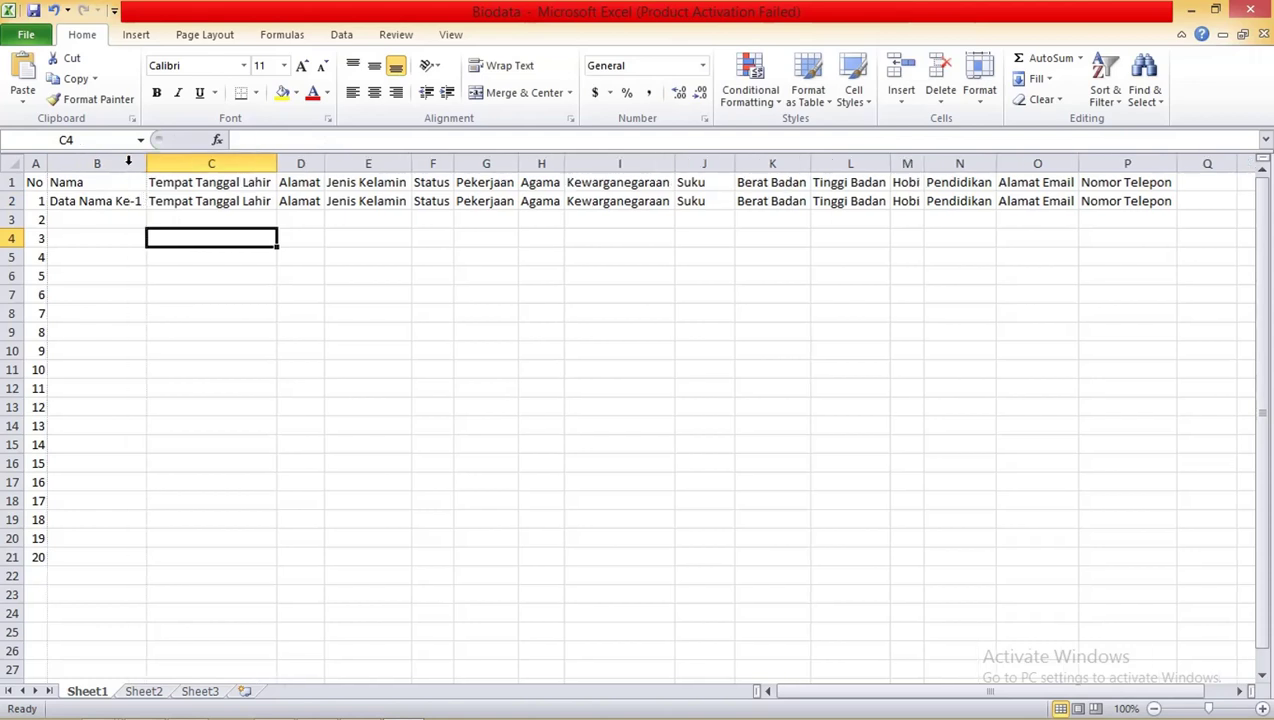
# - Fill B2 down to B21 to get Data Nama Ke-1 through Ke-20, then autofit column B
pyautogui.click(109, 201)
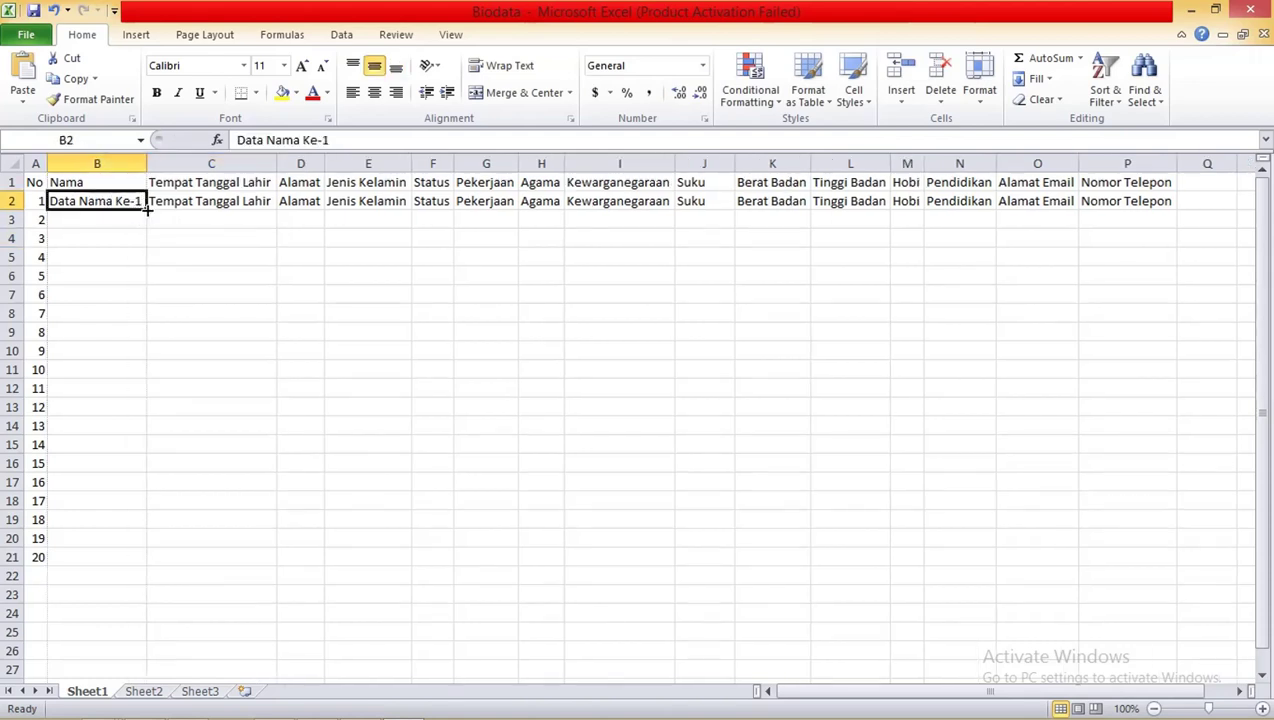
pyautogui.moveTo(147, 209); pyautogui.dragTo(107, 547)
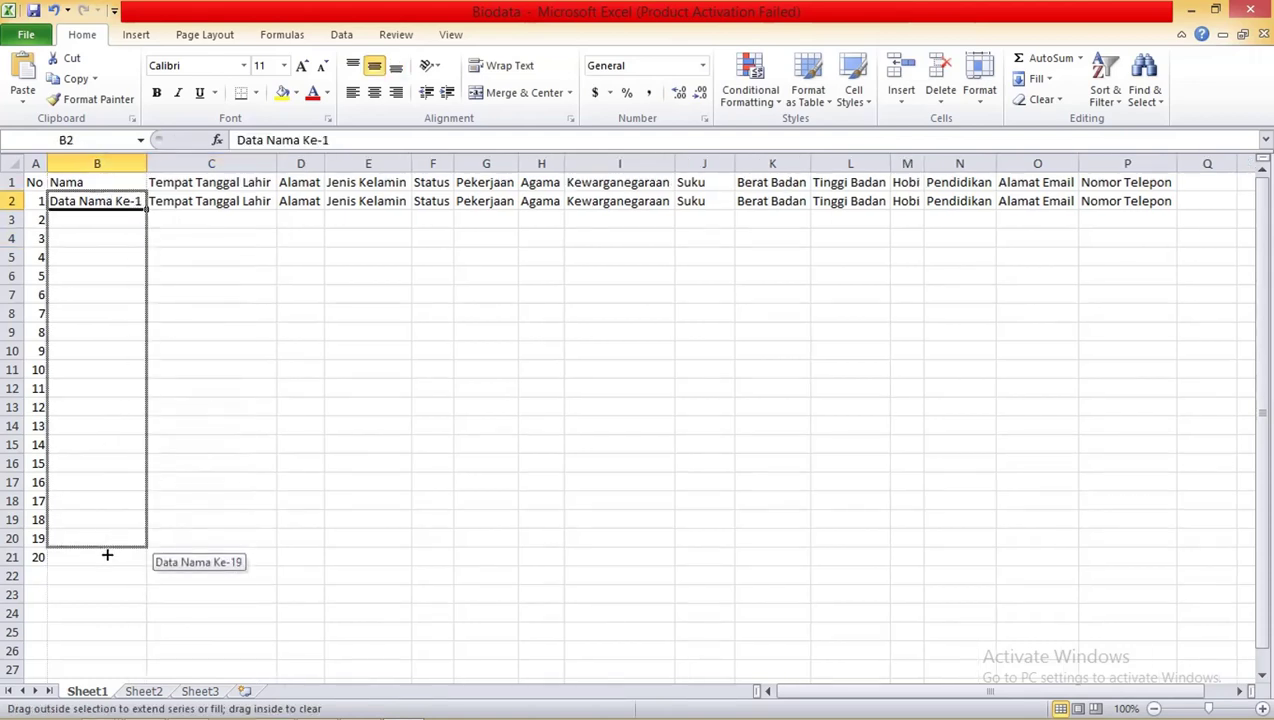
pyautogui.moveTo(107, 557); pyautogui.dragTo(107, 566)
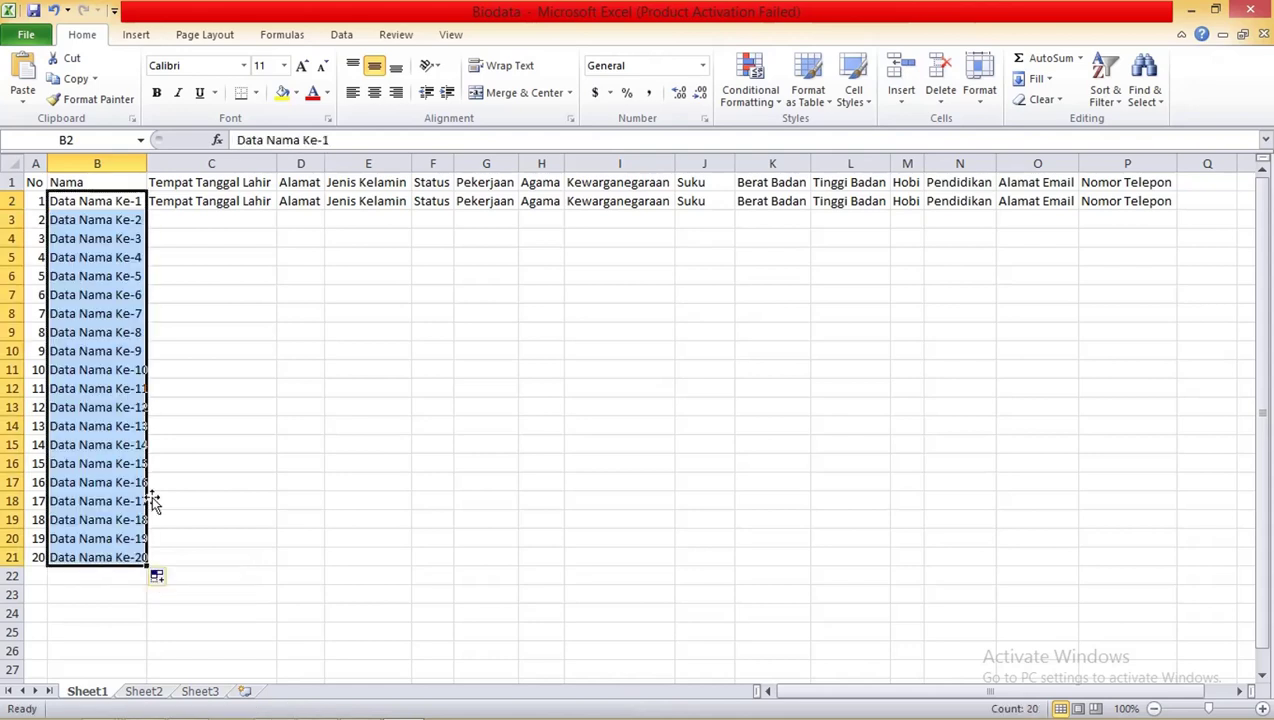
pyautogui.doubleClick(147, 163)
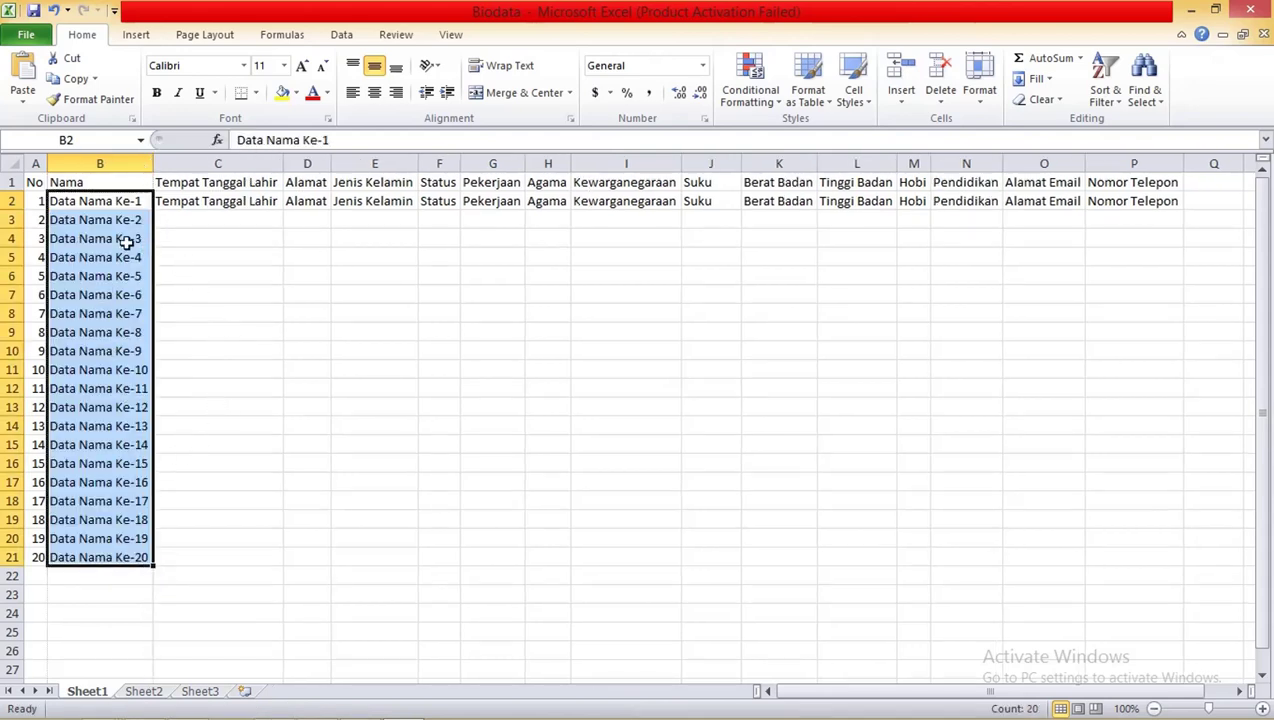
# - Change cell C2 to 'Data Tempat Tanggal Lahir Ke-1' and autofit column C
pyautogui.doubleClick(207, 201)
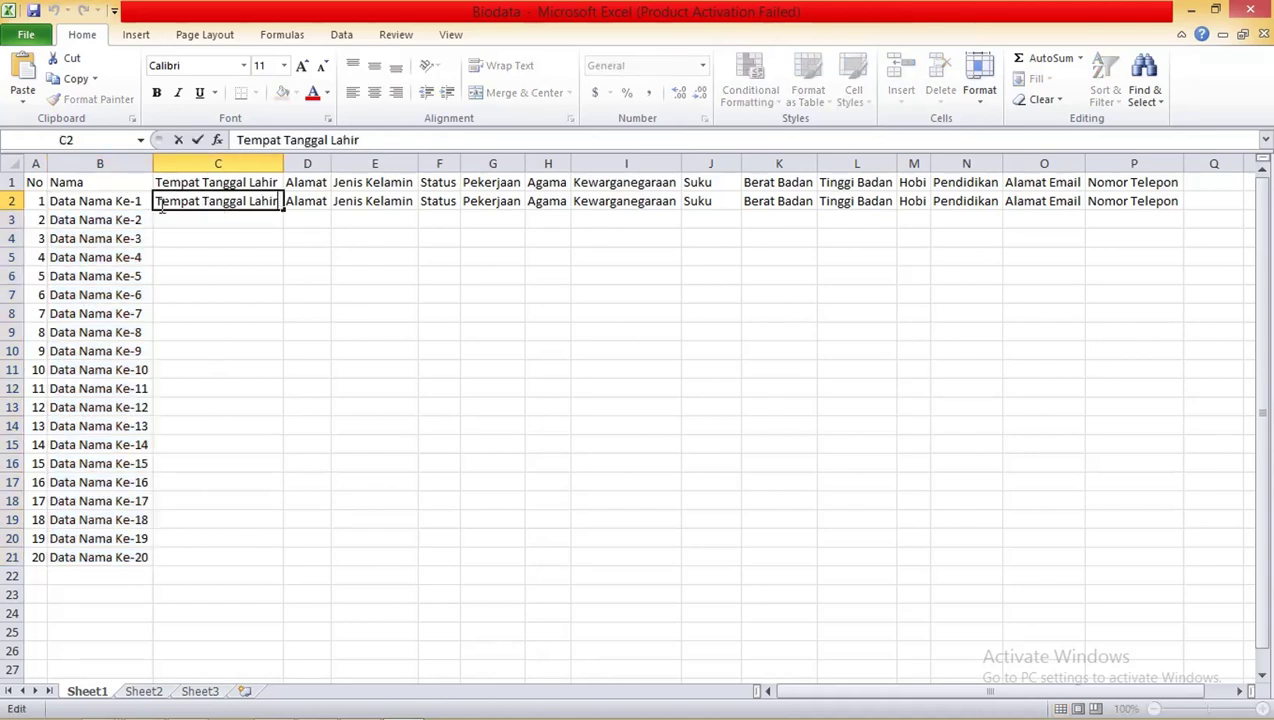
pyautogui.write('Dat')
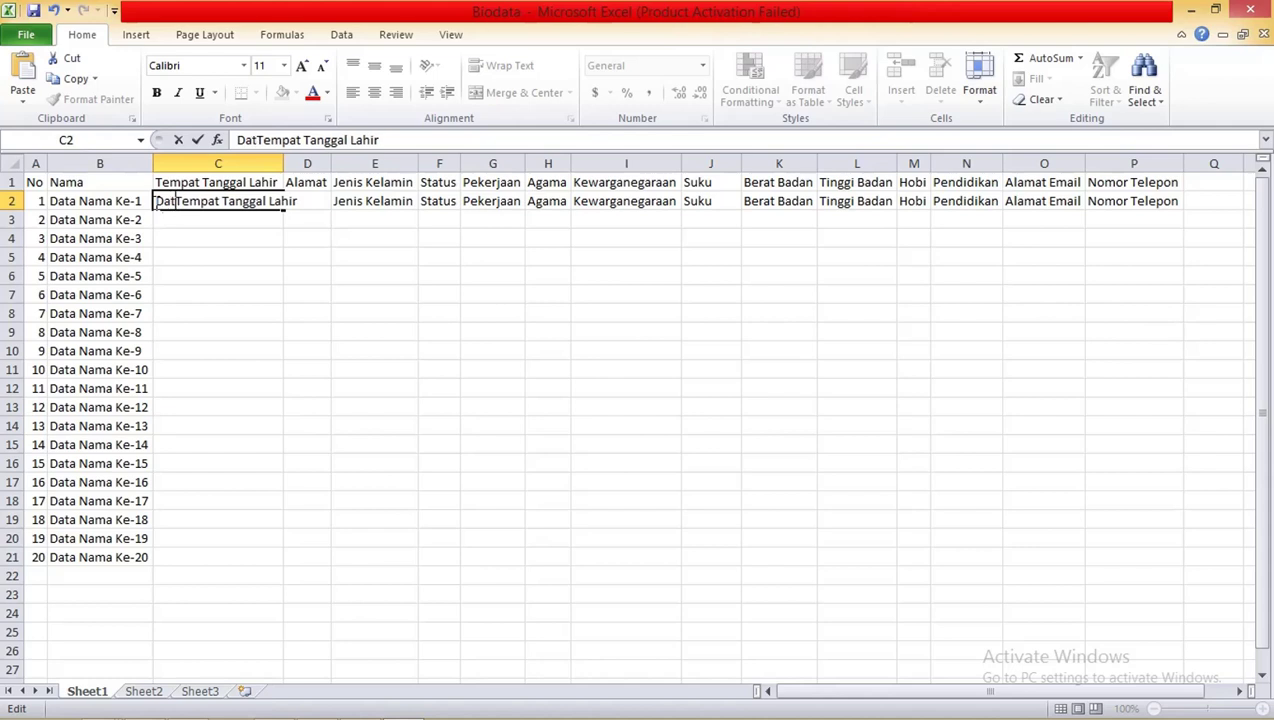
pyautogui.write('a')
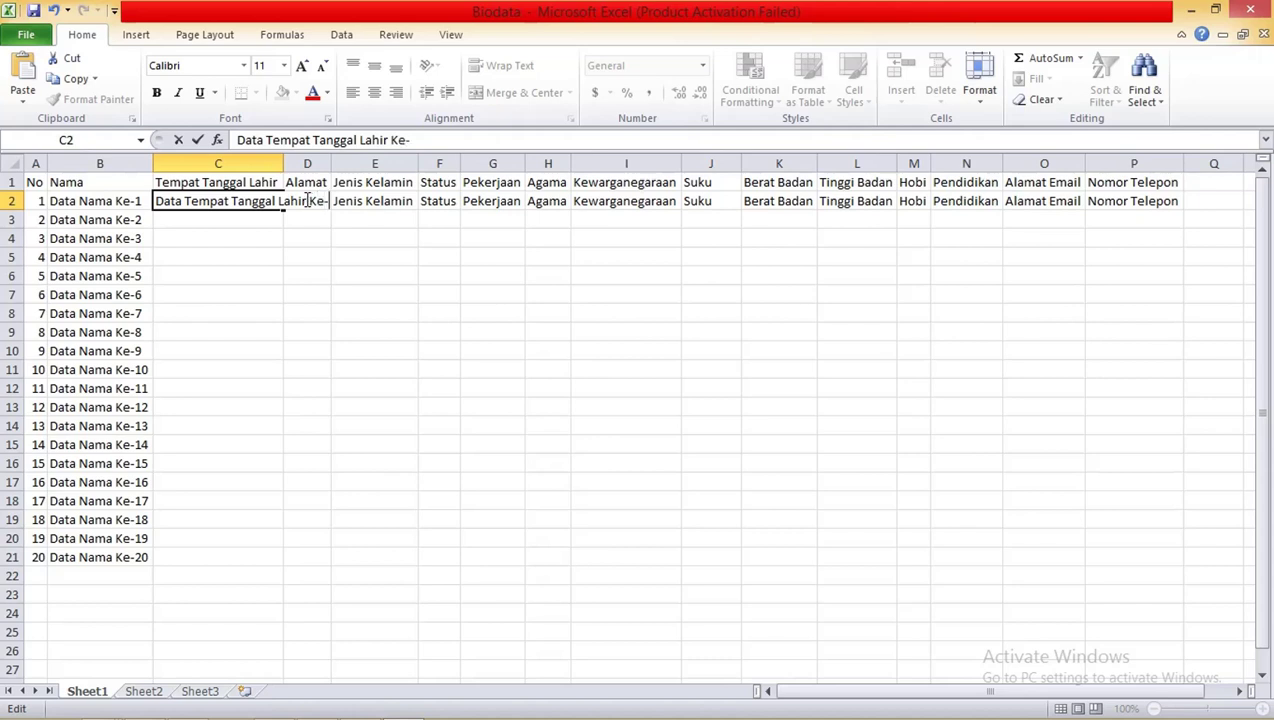
pyautogui.write('1')
pyautogui.click(276, 163)
pyautogui.doubleClick(284, 163)
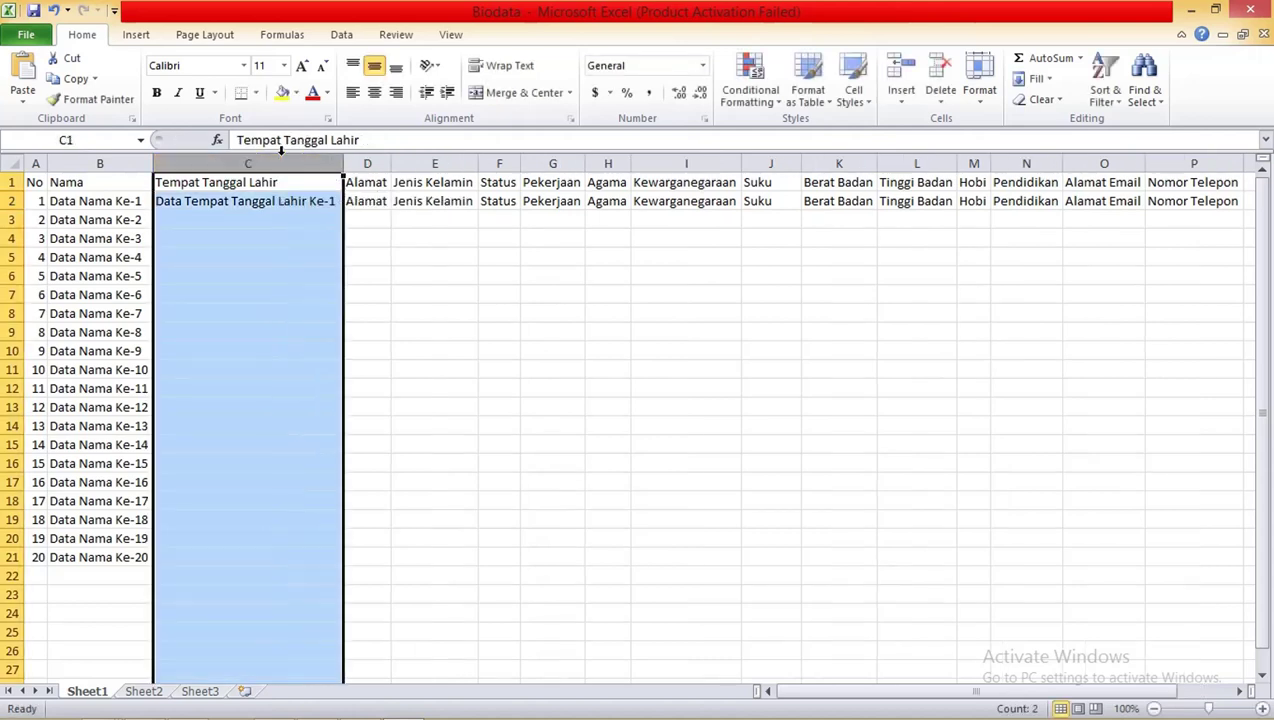
# - Fill C2 down to C21, producing entries Ke-1 through Ke-20
pyautogui.click(313, 203)
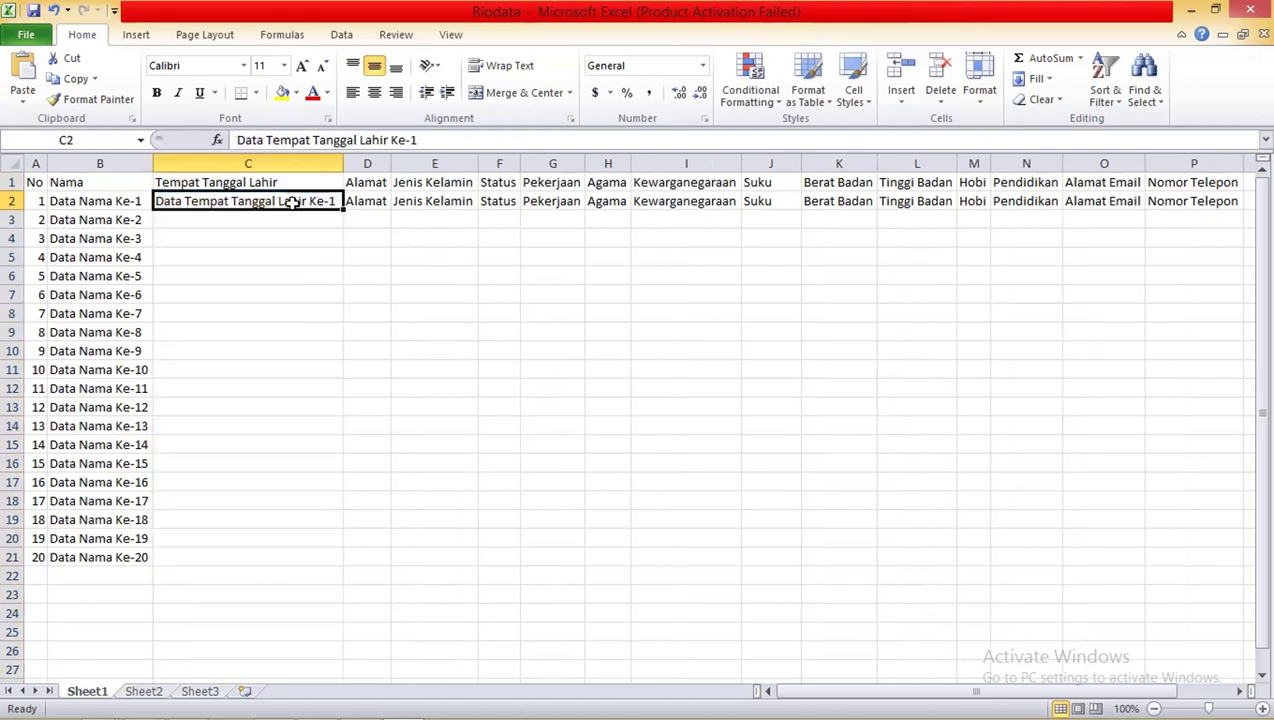
pyautogui.moveTo(341, 208); pyautogui.dragTo(279, 548)
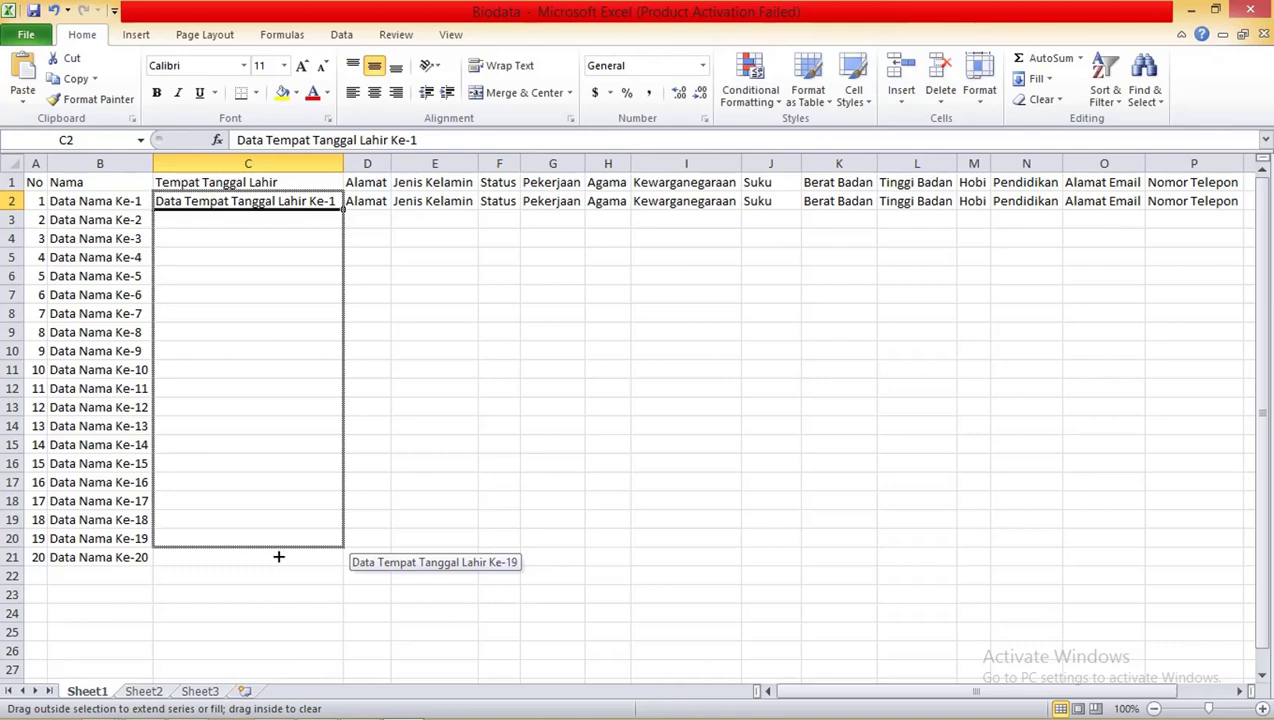
pyautogui.moveTo(279, 557); pyautogui.dragTo(279, 566)
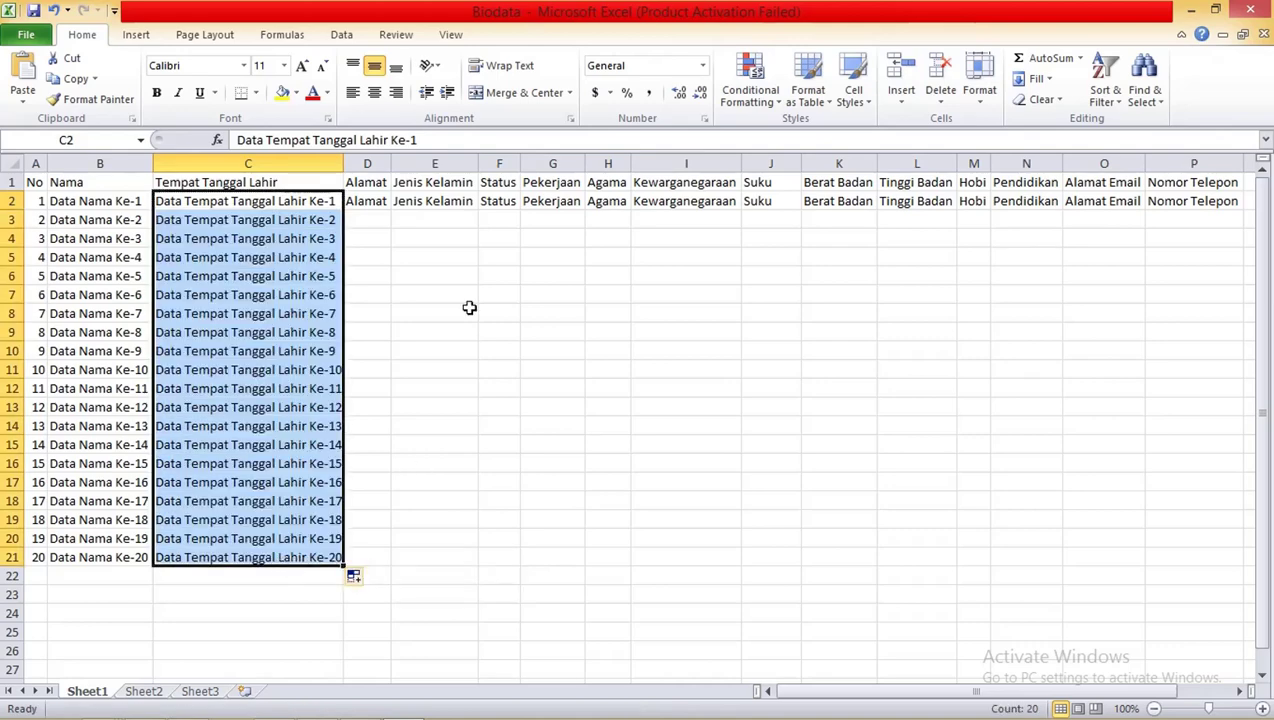
# - Insert 'Data ' before Alamat in cell D2 and widen column D
pyautogui.click(378, 199)
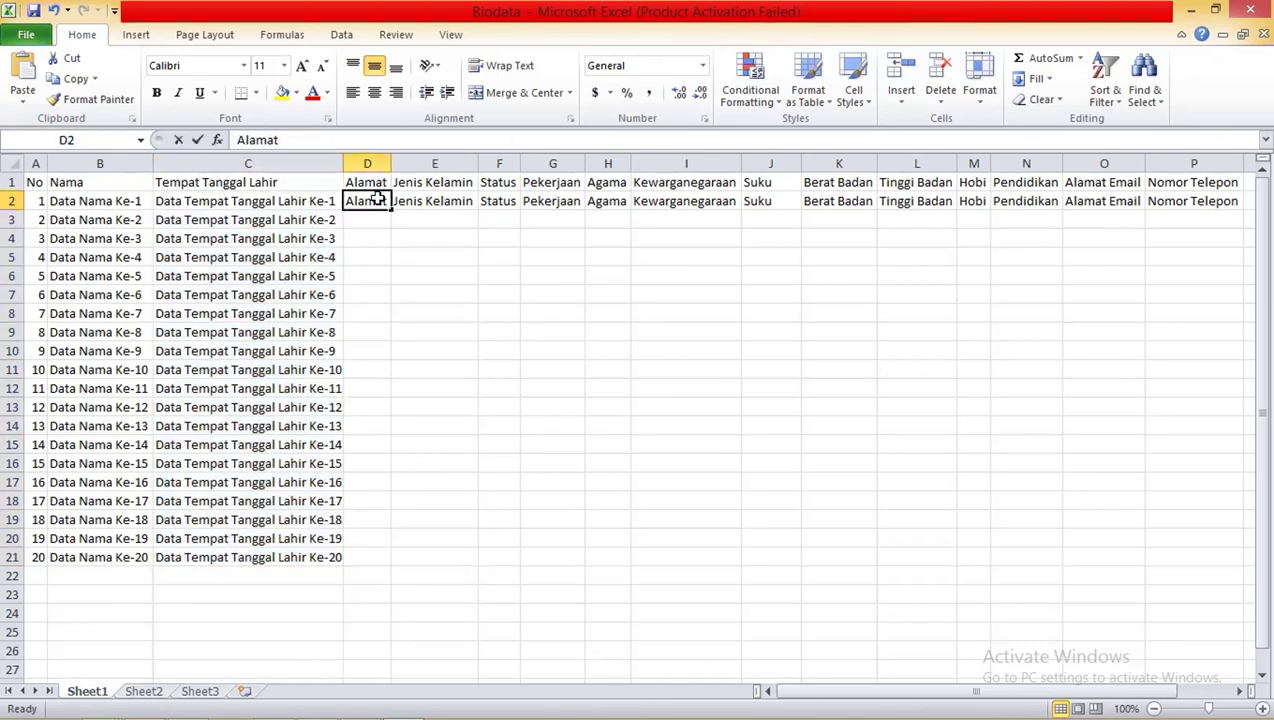
pyautogui.doubleClick(377, 200)
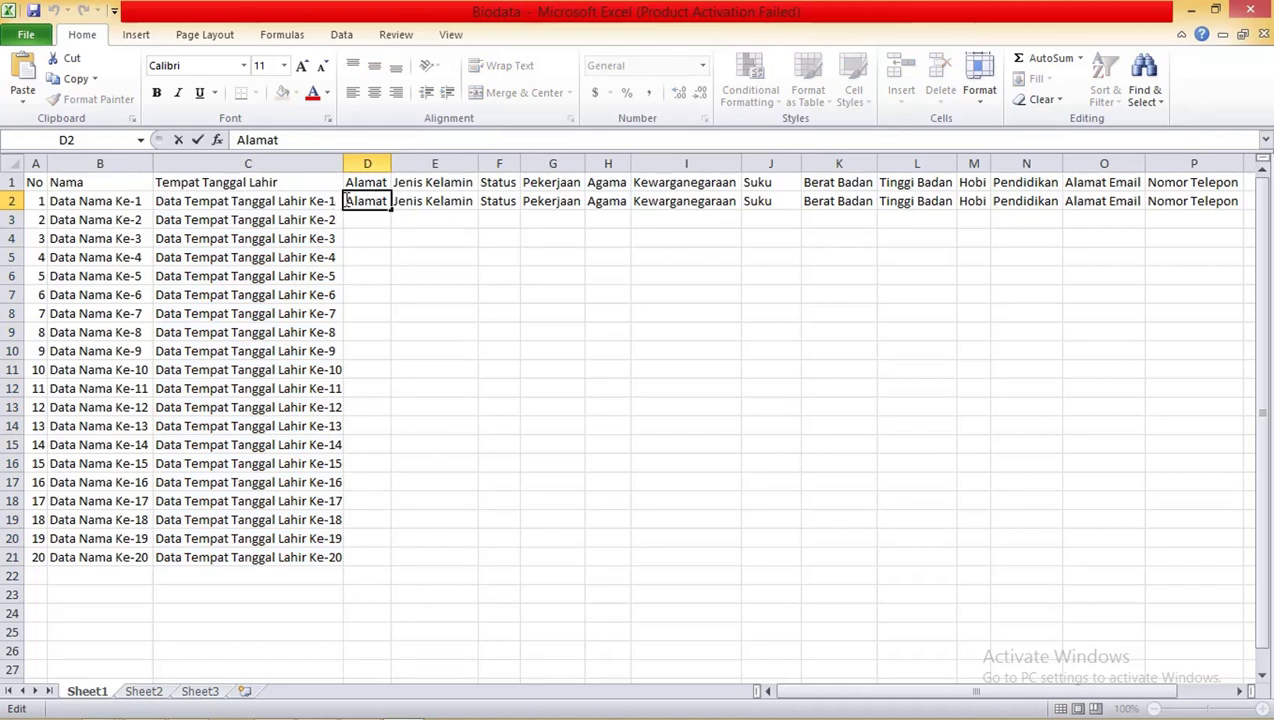
pyautogui.doubleClick(348, 201)
pyautogui.click(346, 201)
pyautogui.write('Data')
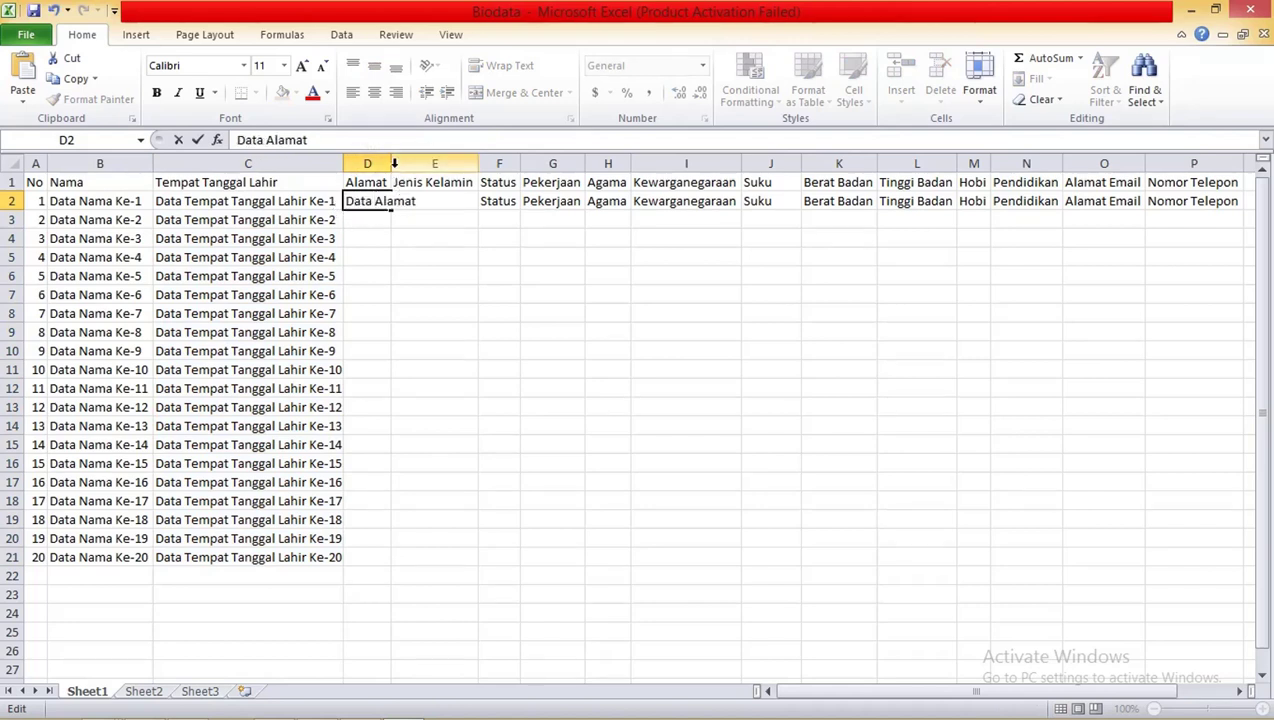
pyautogui.doubleClick(394, 164)
# - Finish D2 as 'Data Alamat Ke-1', then start typing 'Data ' before Jenis Kelamin in E2
pyautogui.doubleClick(415, 200)
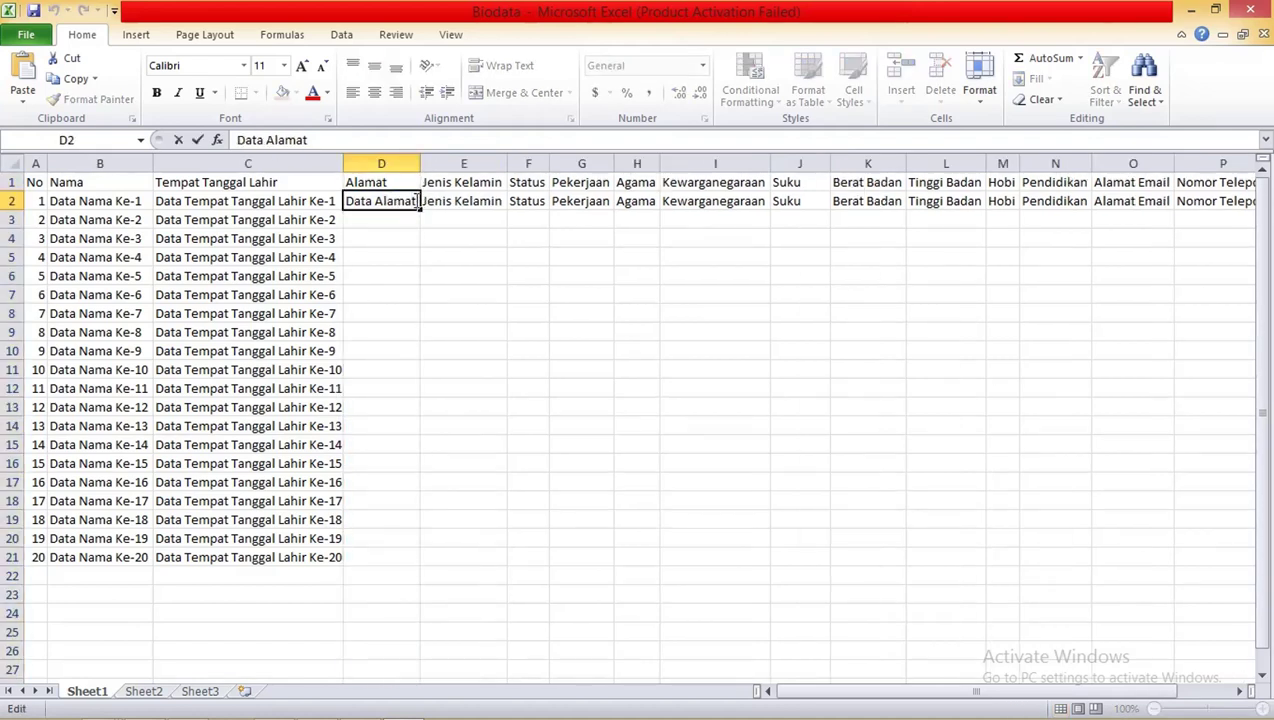
pyautogui.write(' Ke-1')
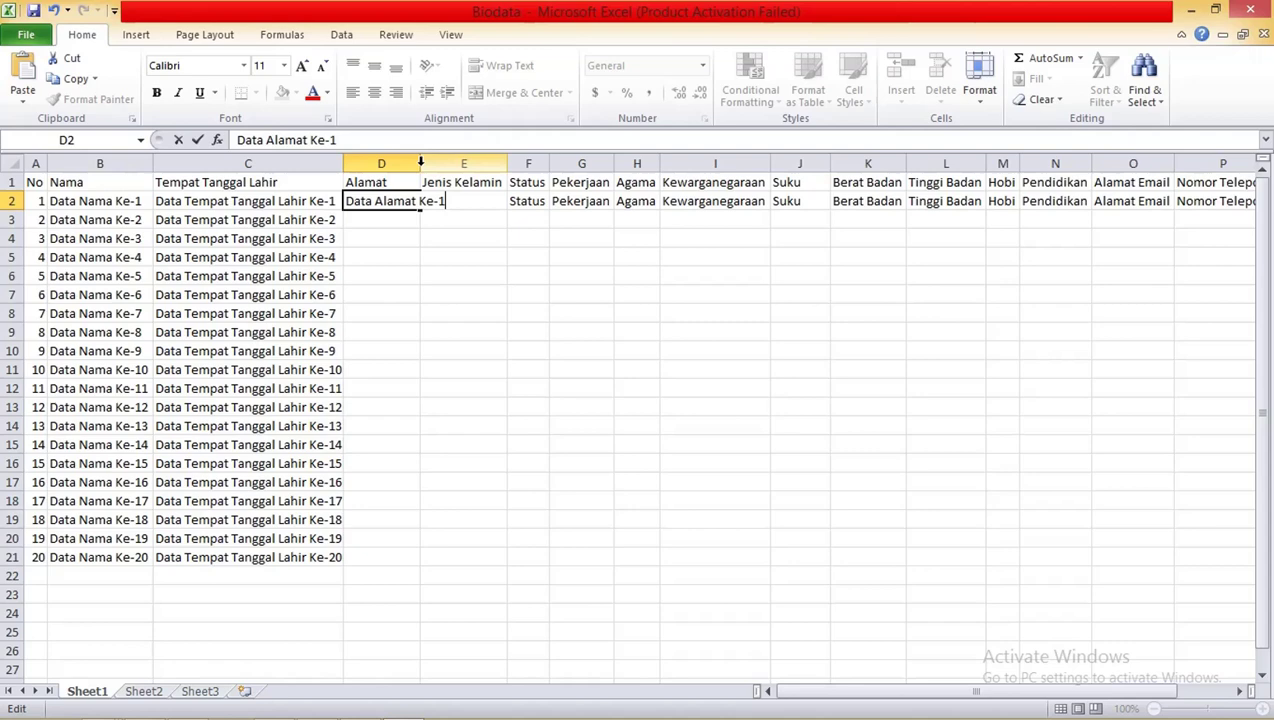
pyautogui.doubleClick(420, 163)
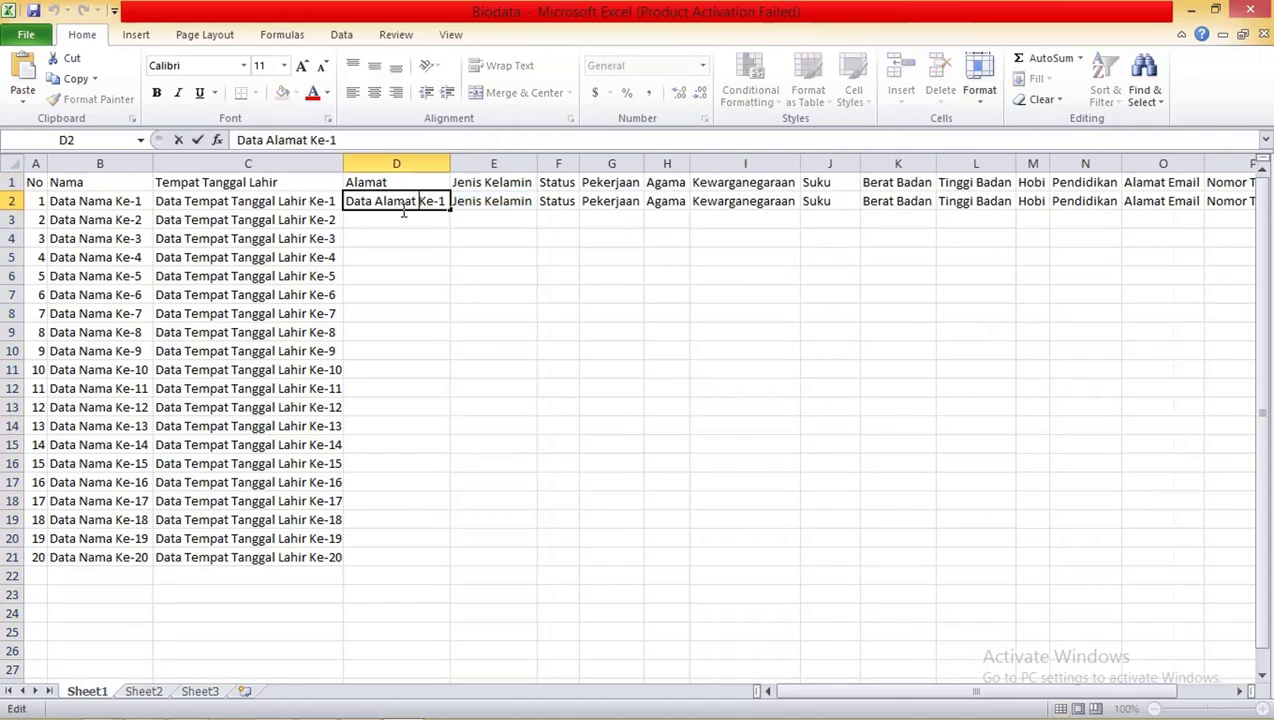
pyautogui.doubleClick(393, 201)
pyautogui.doubleClick(358, 201)
pyautogui.press('Escape')
pyautogui.doubleClick(455, 200)
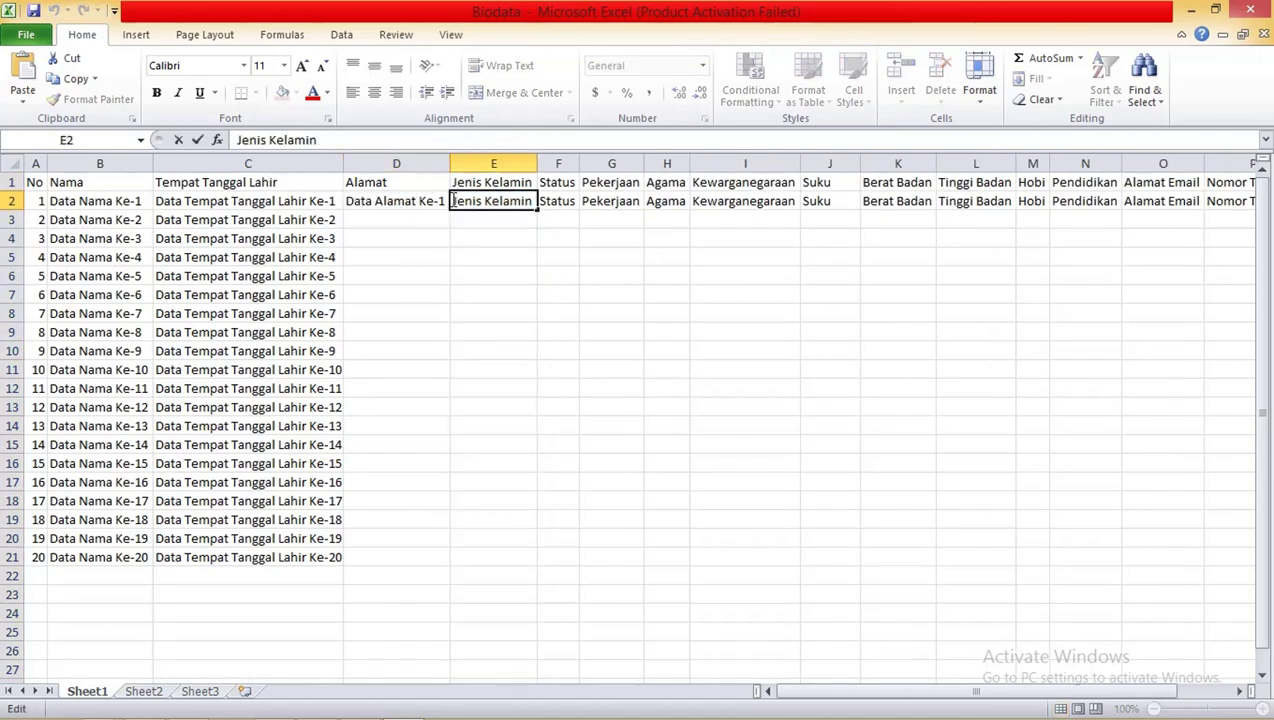
pyautogui.write('Data')
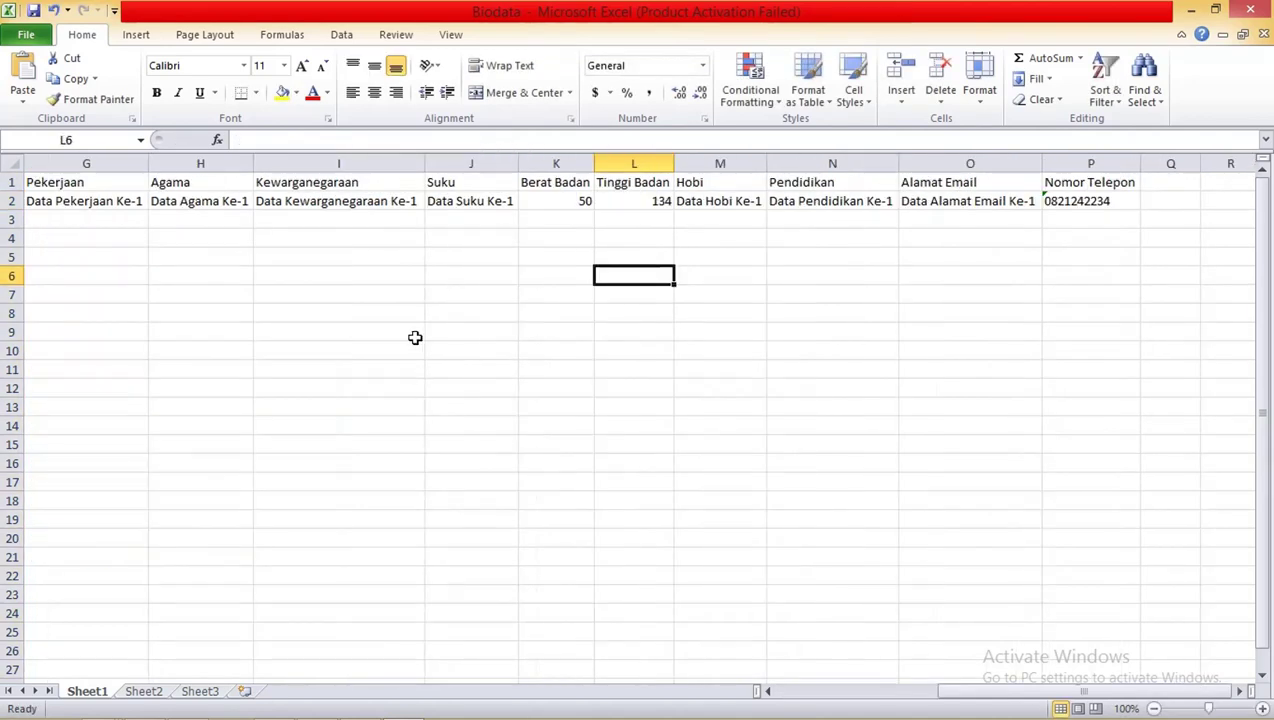
# - Autofit columns C through J so every Data … Ke-1 entry in row 2 shows in full
pyautogui.click(333, 287)
pyautogui.keyDown('ctrl'); pyautogui.scroll(-1, 333, 288); pyautogui.keyUp('ctrl')
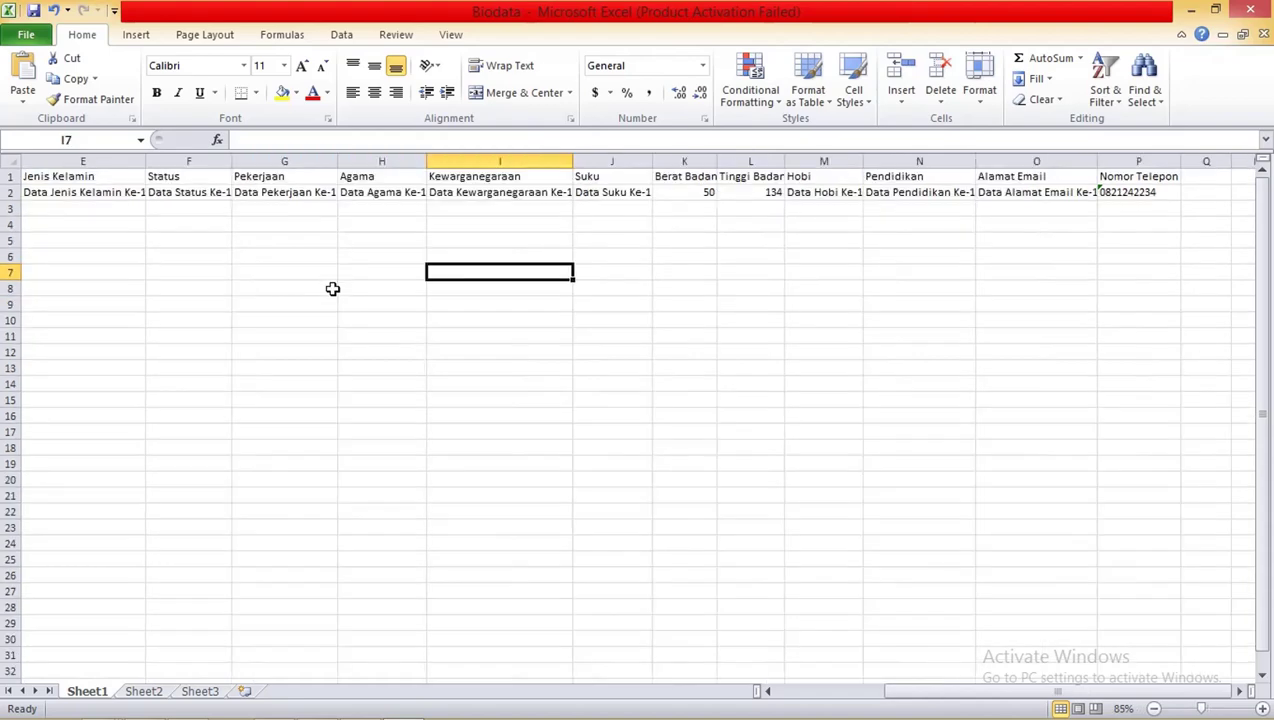
pyautogui.keyDown('ctrl'); pyautogui.scroll(-1, 333, 288); pyautogui.keyUp('ctrl')
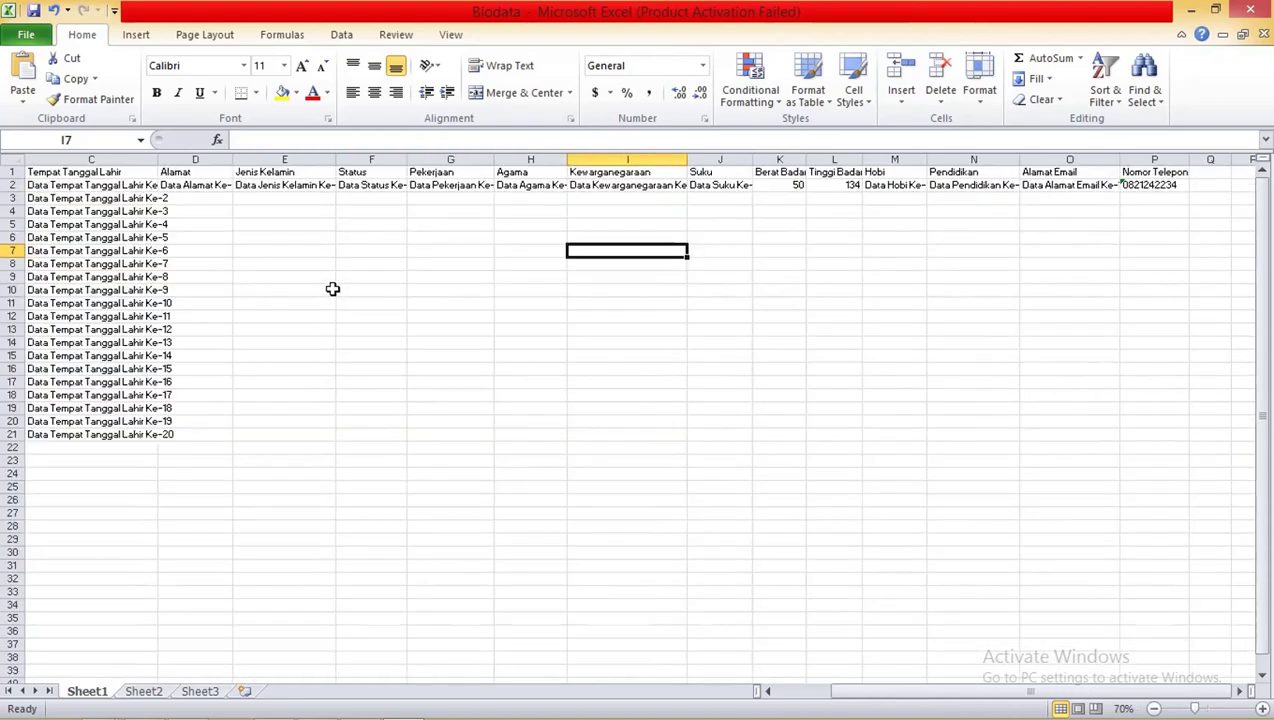
pyautogui.doubleClick(158, 159)
pyautogui.click(315, 208)
pyautogui.moveTo(257, 159); pyautogui.dragTo(263, 159)
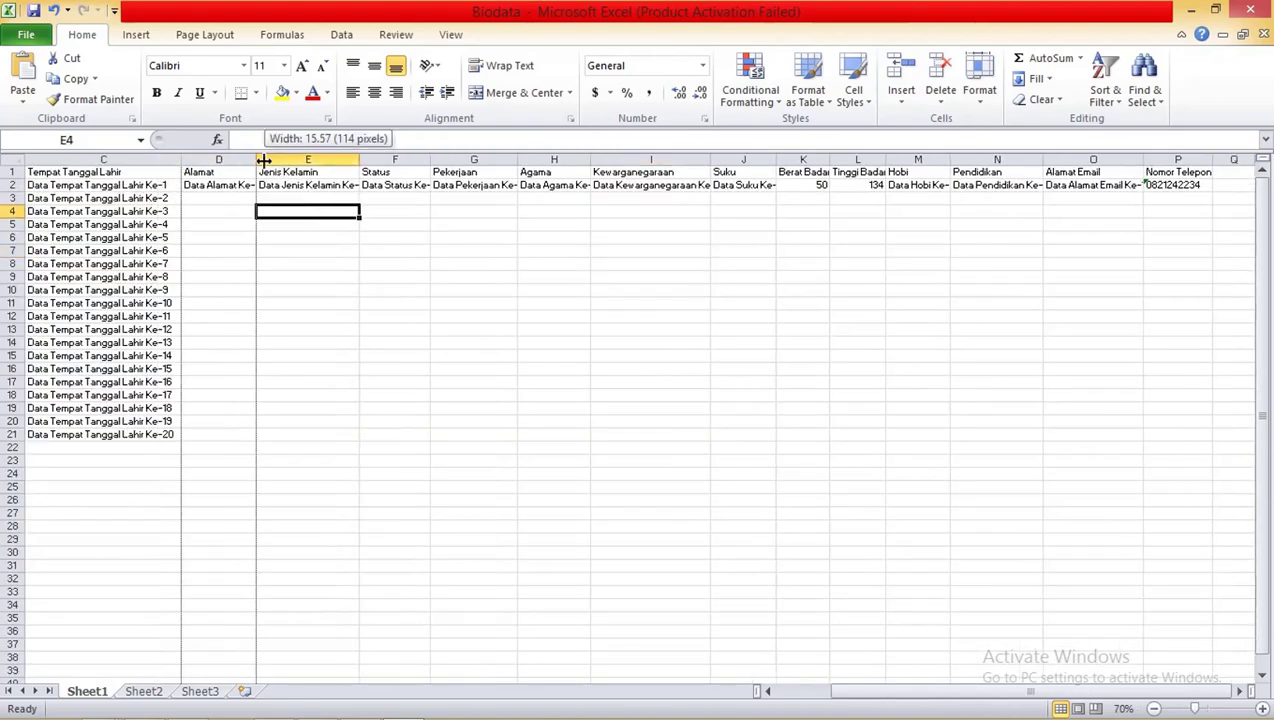
pyautogui.doubleClick(368, 159)
pyautogui.doubleClick(442, 159)
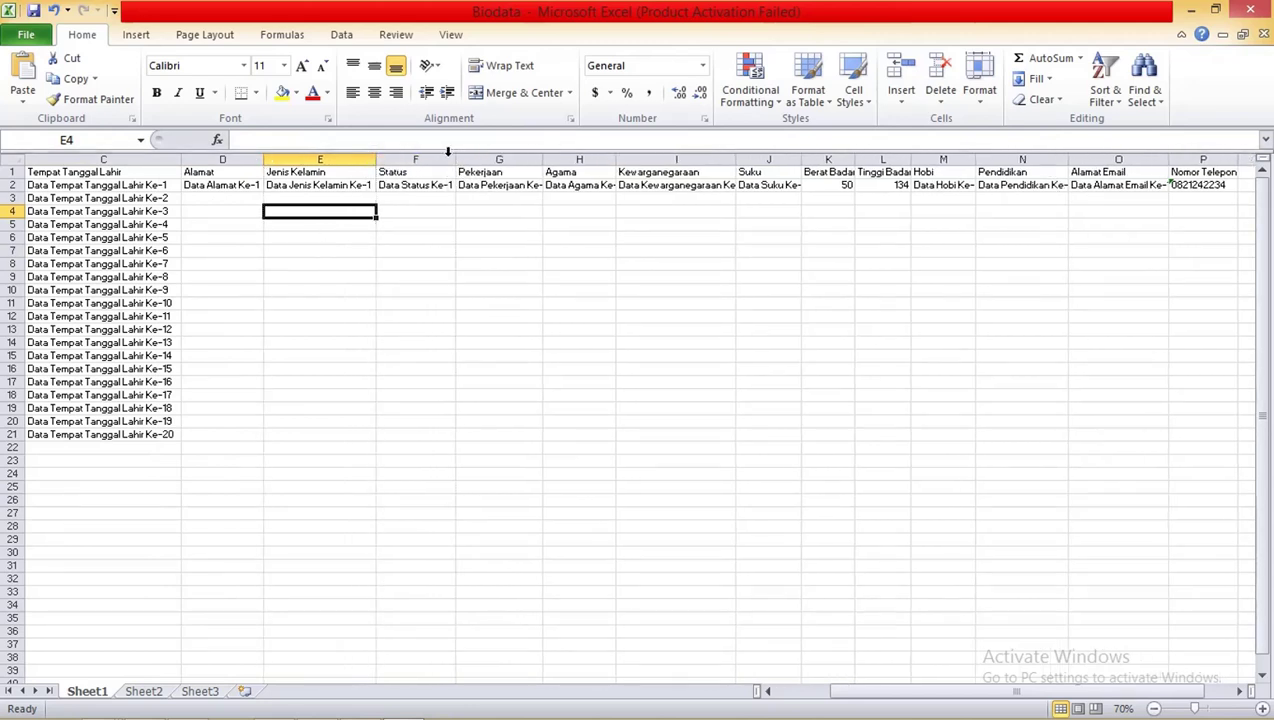
pyautogui.doubleClick(538, 159)
pyautogui.doubleClick(627, 159)
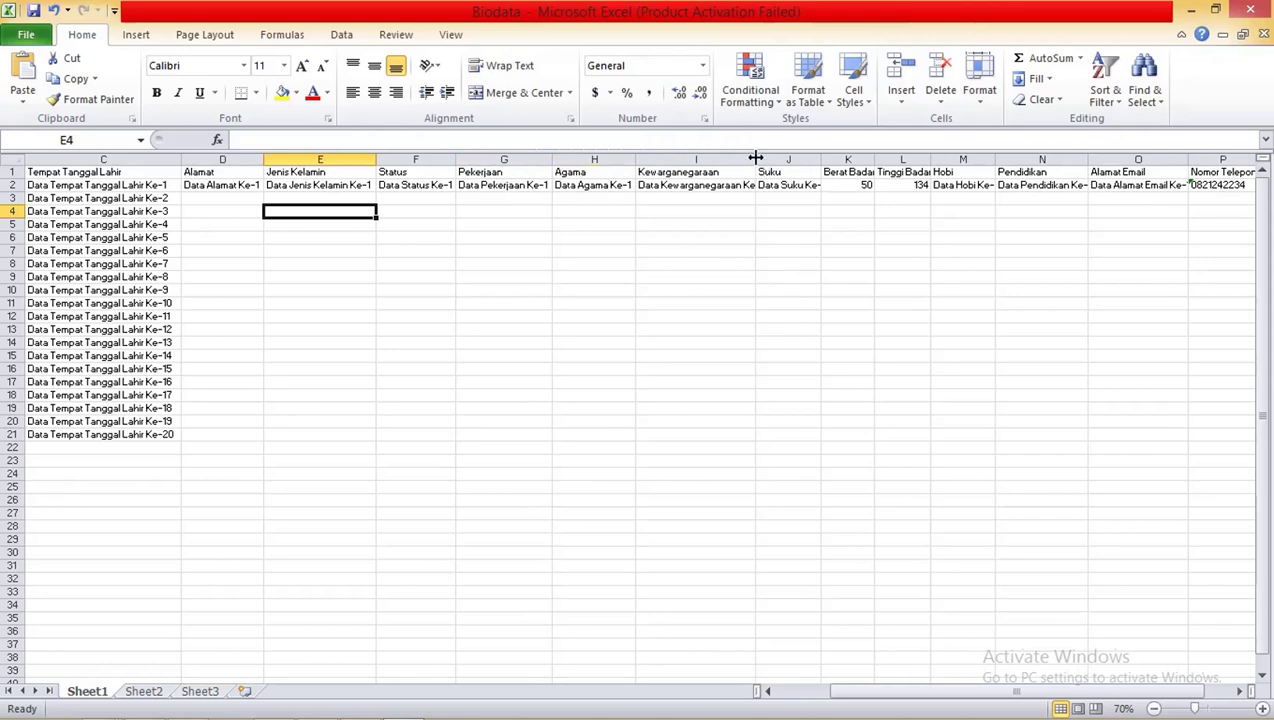
pyautogui.doubleClick(755, 160)
pyautogui.doubleClick(842, 160)
pyautogui.keyDown('ctrl'); pyautogui.scroll(-1, 758, 200); pyautogui.keyUp('ctrl')
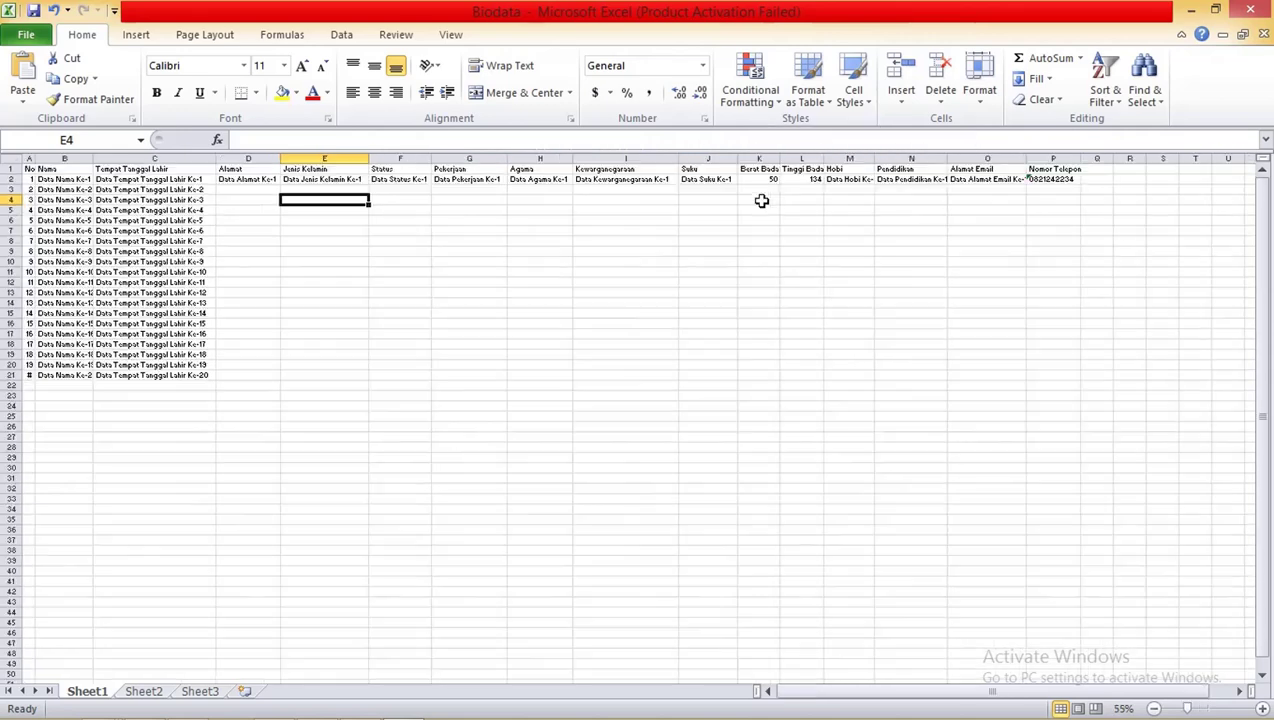
pyautogui.click(1042, 190)
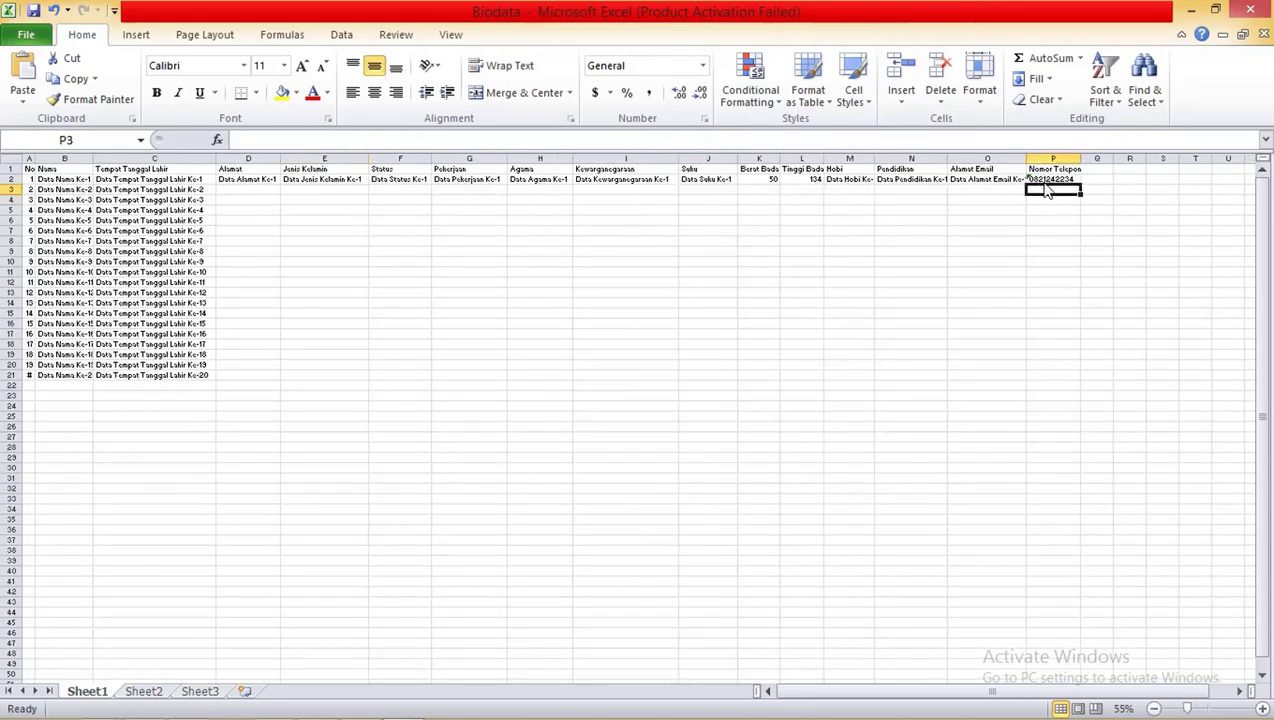
pyautogui.click(1042, 179)
pyautogui.keyDown('ctrl'); pyautogui.scroll(5, 1042, 180); pyautogui.keyUp('ctrl')
pyautogui.keyDown('ctrl'); pyautogui.scroll(3, 1057, 207); pyautogui.keyUp('ctrl')
pyautogui.keyDown('ctrl'); pyautogui.scroll(3, 1060, 212); pyautogui.keyUp('ctrl')
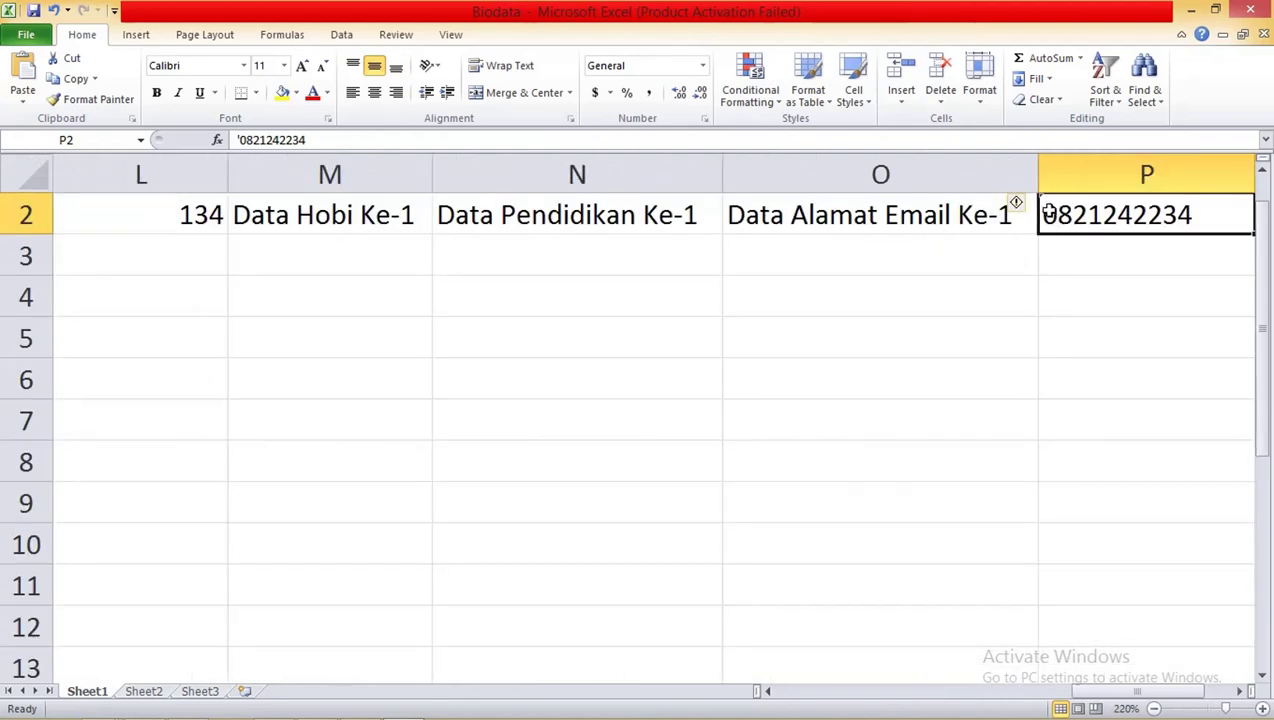
pyautogui.doubleClick(1048, 212)
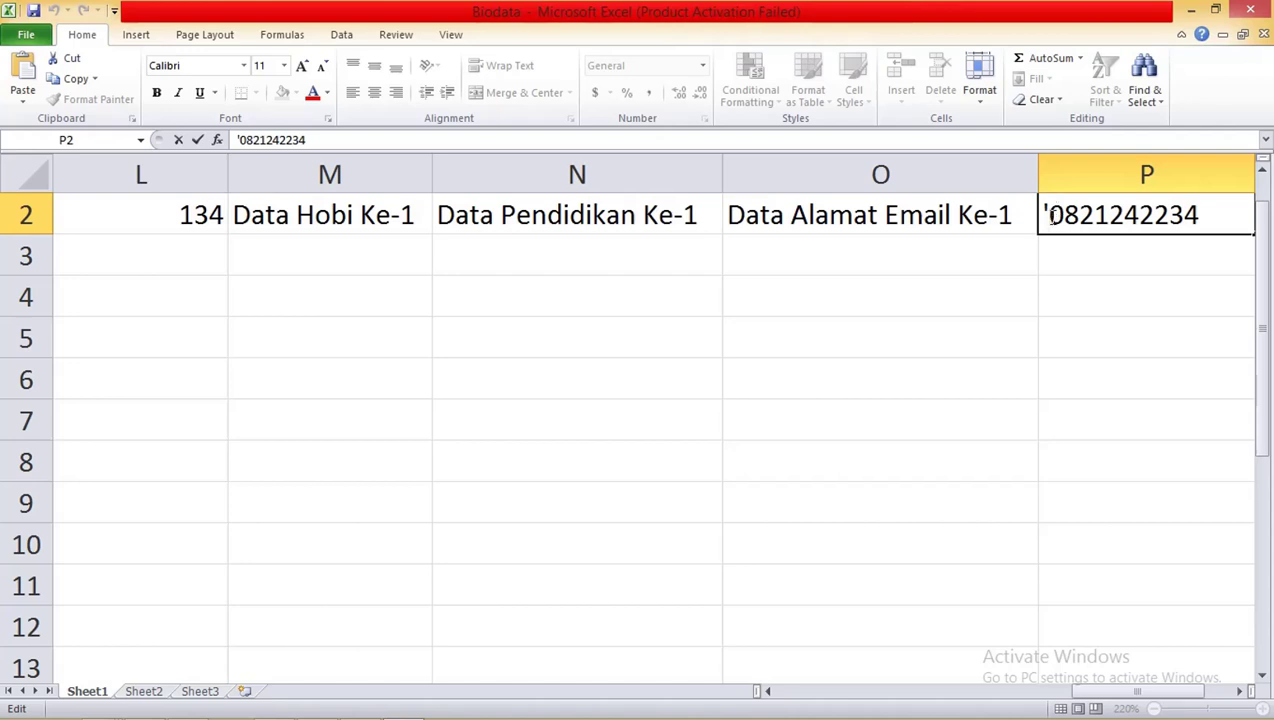
pyautogui.press('Return')
pyautogui.scroll(-5, 626, 250)
pyautogui.scroll(-2, 626, 250)
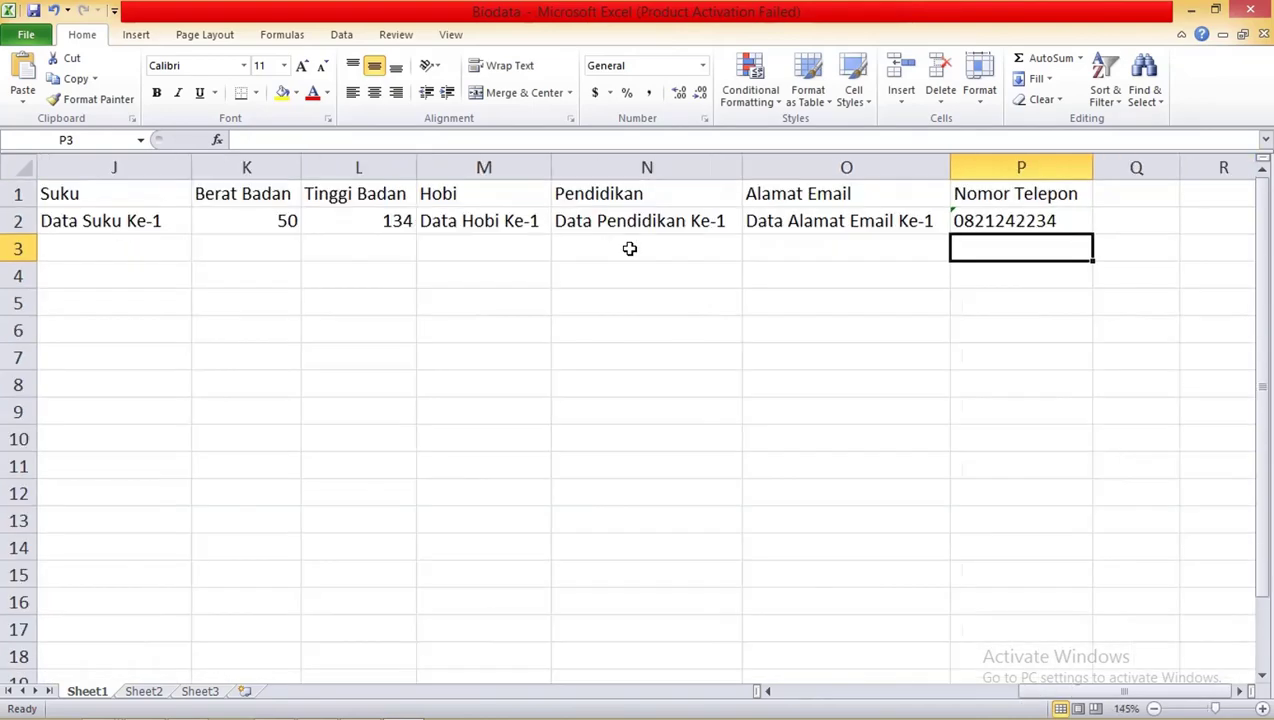
pyautogui.scroll(-2, 624, 250)
pyautogui.scroll(-1, 625, 262)
pyautogui.scroll(-1, 624, 271)
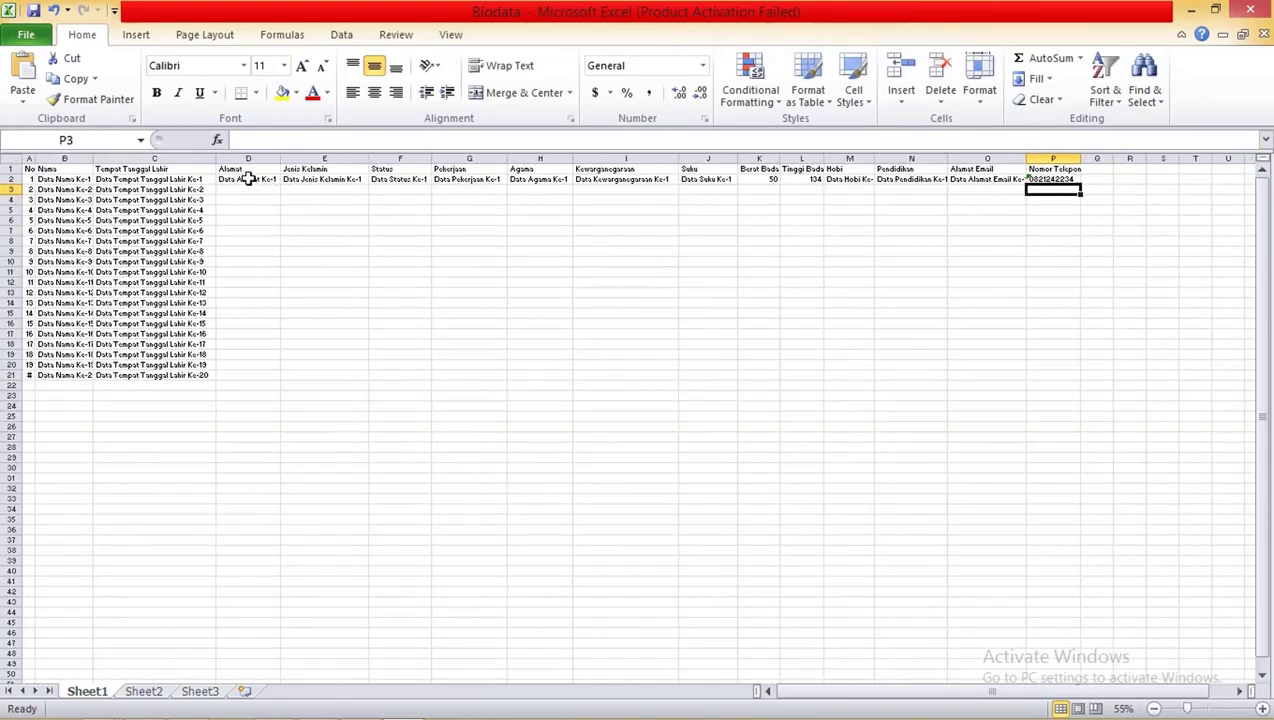
# - Widen column K and fill the weights down K2:K21 as a series 50–69
pyautogui.moveTo(247, 180)
pyautogui.mouseDown()
pyautogui.moveTo(1076, 189)
pyautogui.moveTo(1062, 380)
pyautogui.mouseUp()
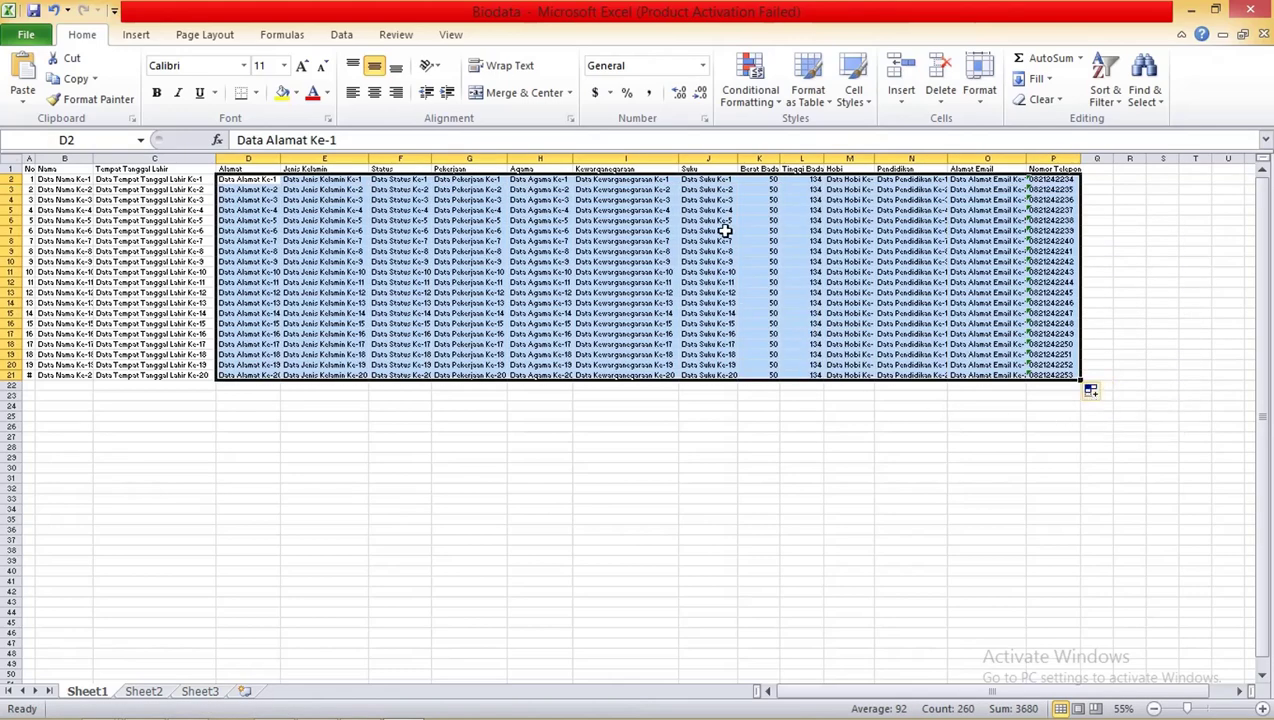
pyautogui.keyDown('ctrl'); pyautogui.scroll(1, 834, 304); pyautogui.keyUp('ctrl')
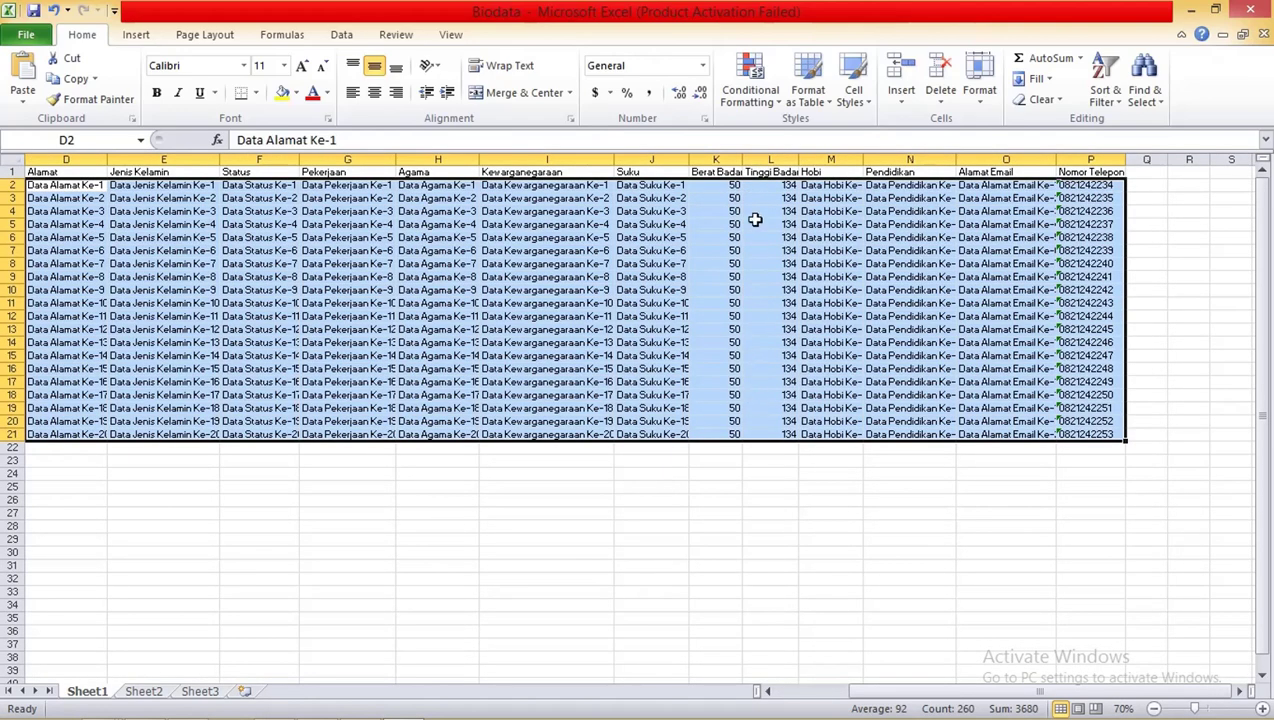
pyautogui.doubleClick(743, 160)
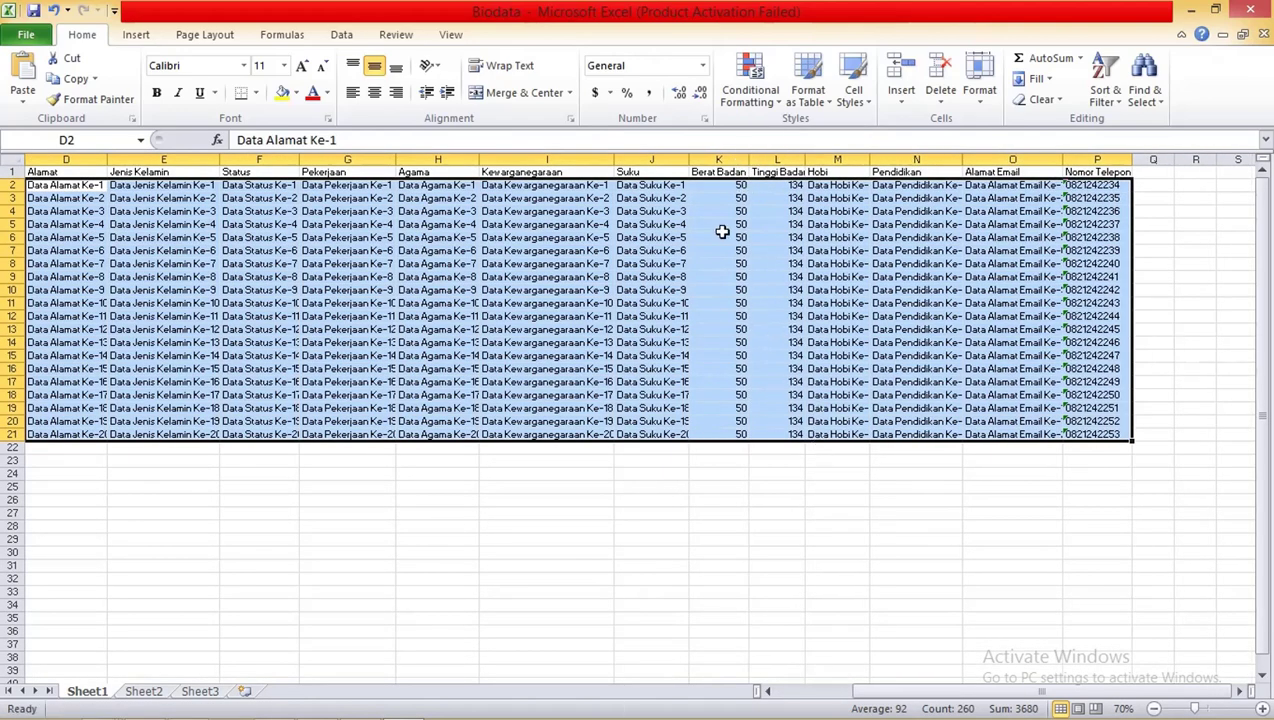
pyautogui.click(757, 460)
pyautogui.click(734, 186)
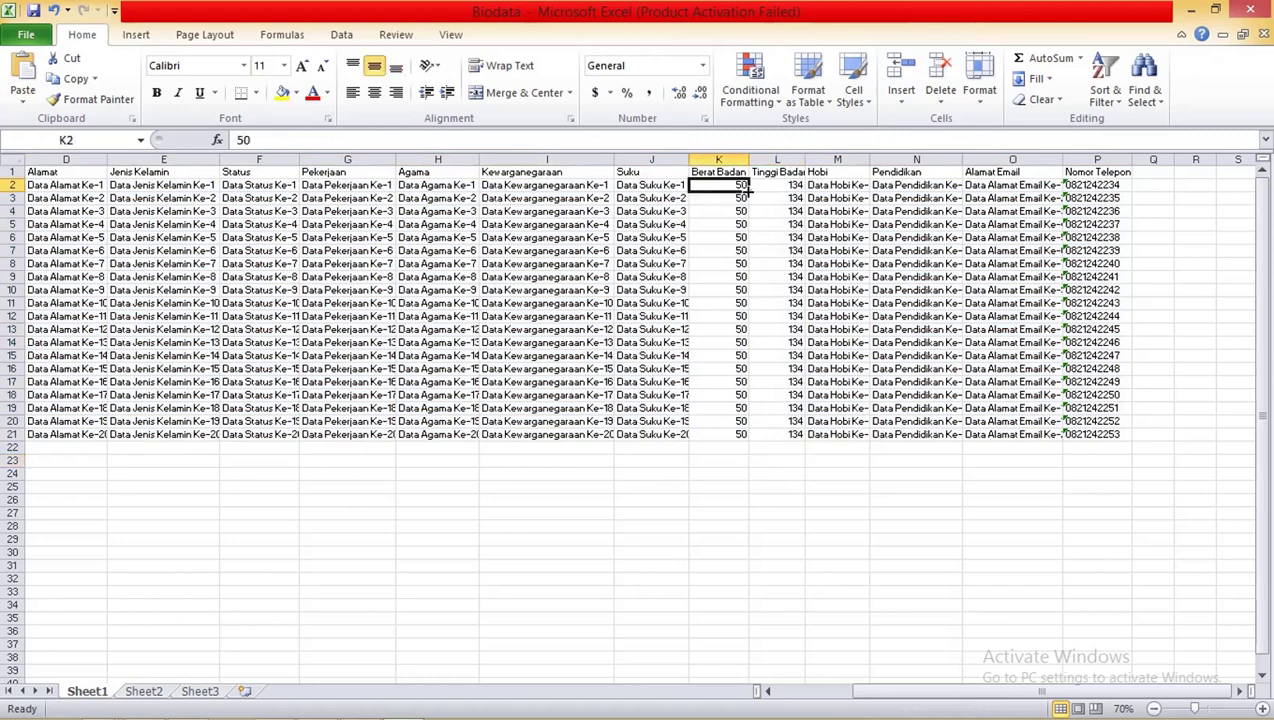
pyautogui.moveTo(747, 191); pyautogui.dragTo(748, 440)
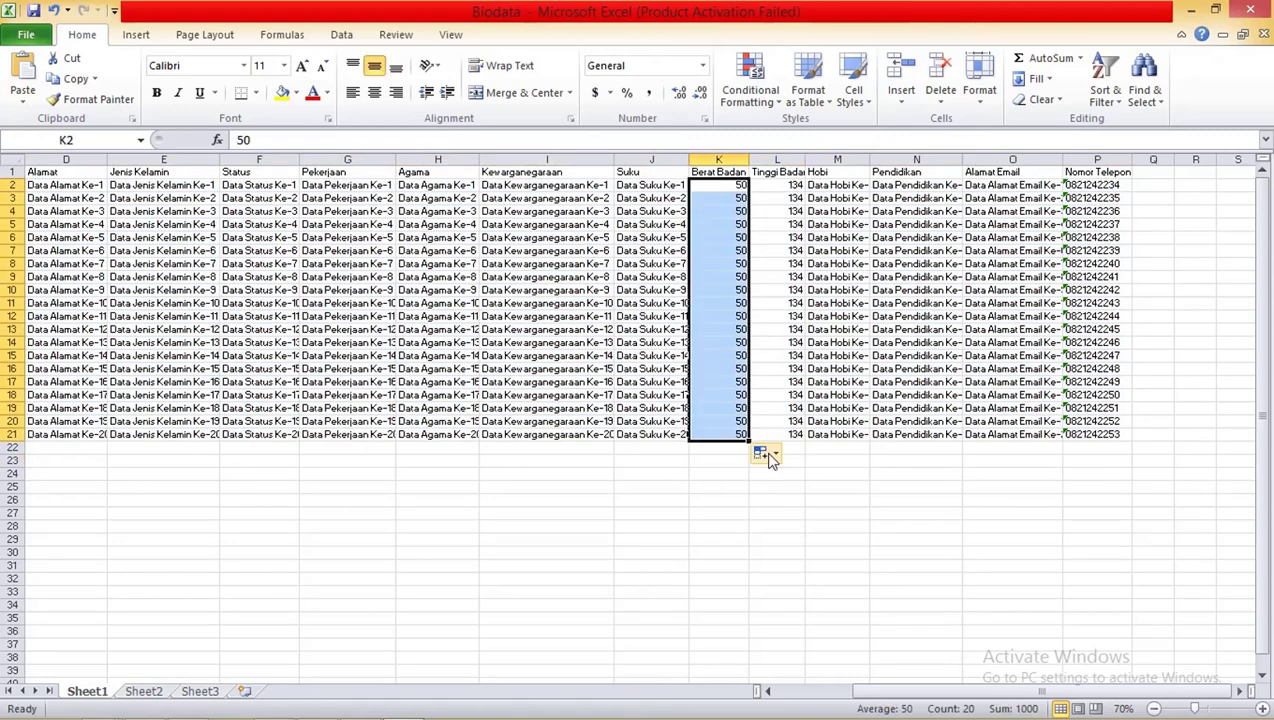
pyautogui.click(770, 455)
pyautogui.click(795, 497)
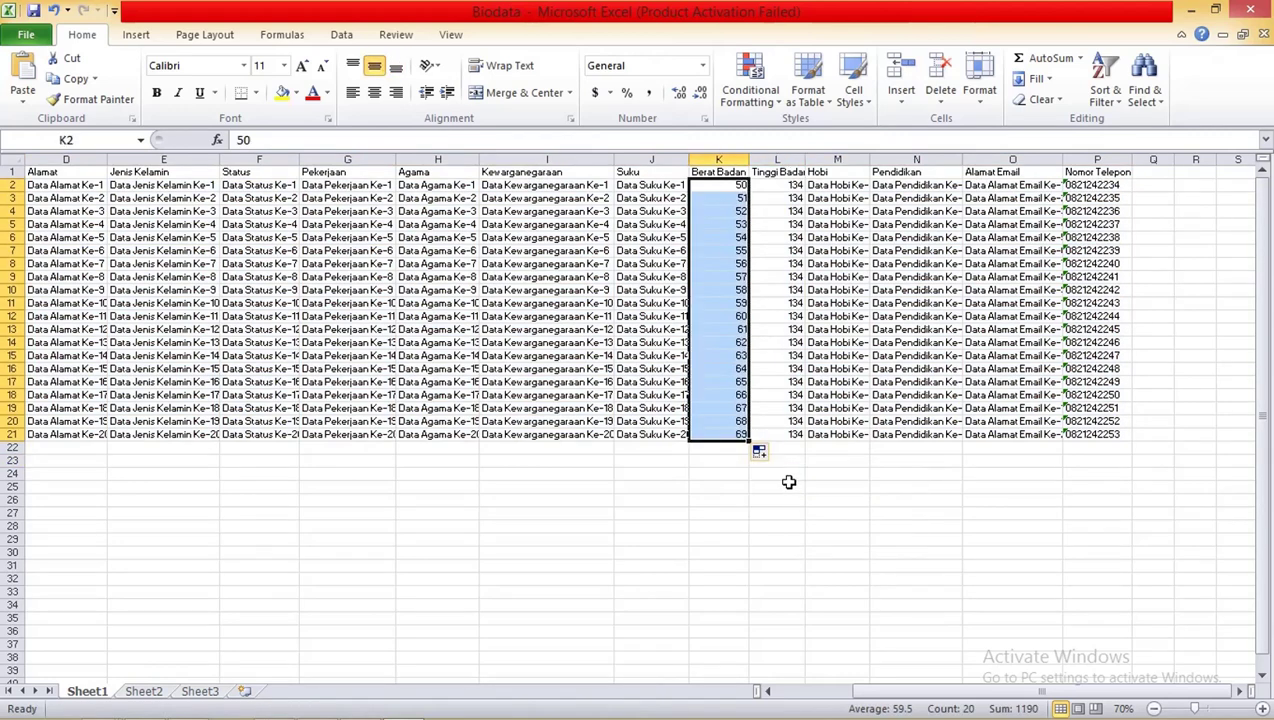
# - Fill the heights down column L to row 21 as a series 134–153
pyautogui.click(788, 186)
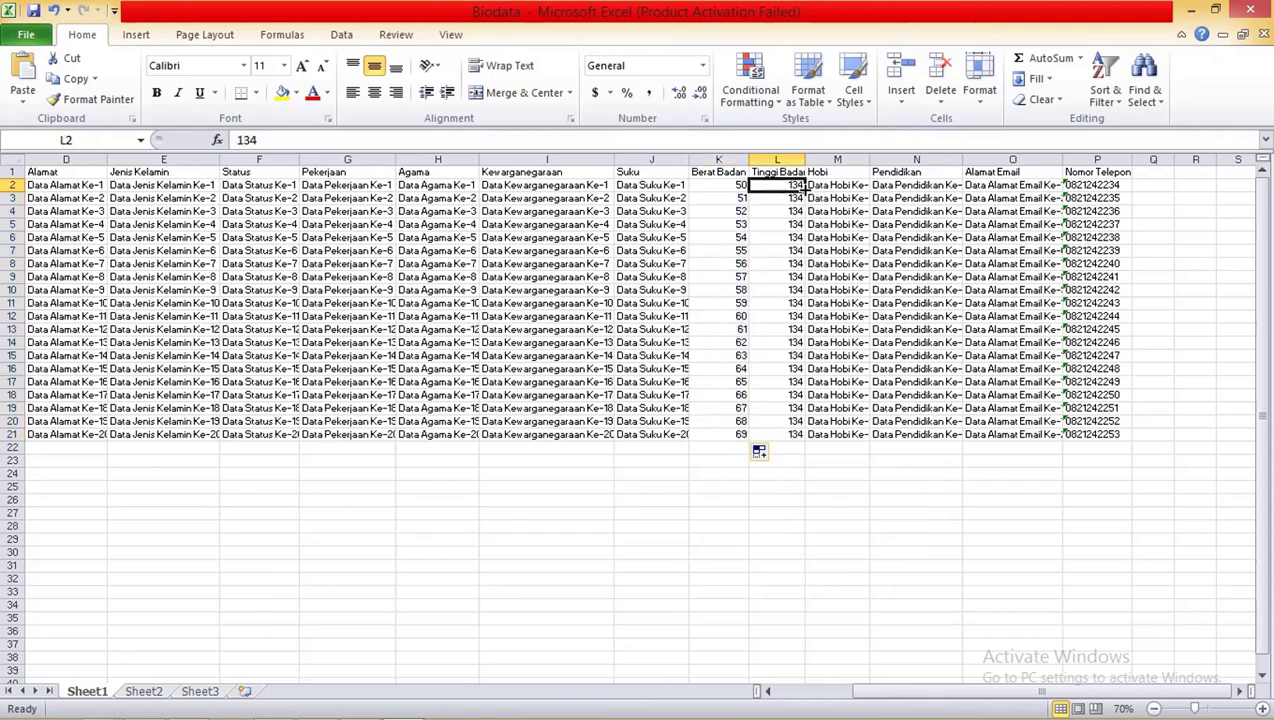
pyautogui.moveTo(804, 189); pyautogui.dragTo(800, 440)
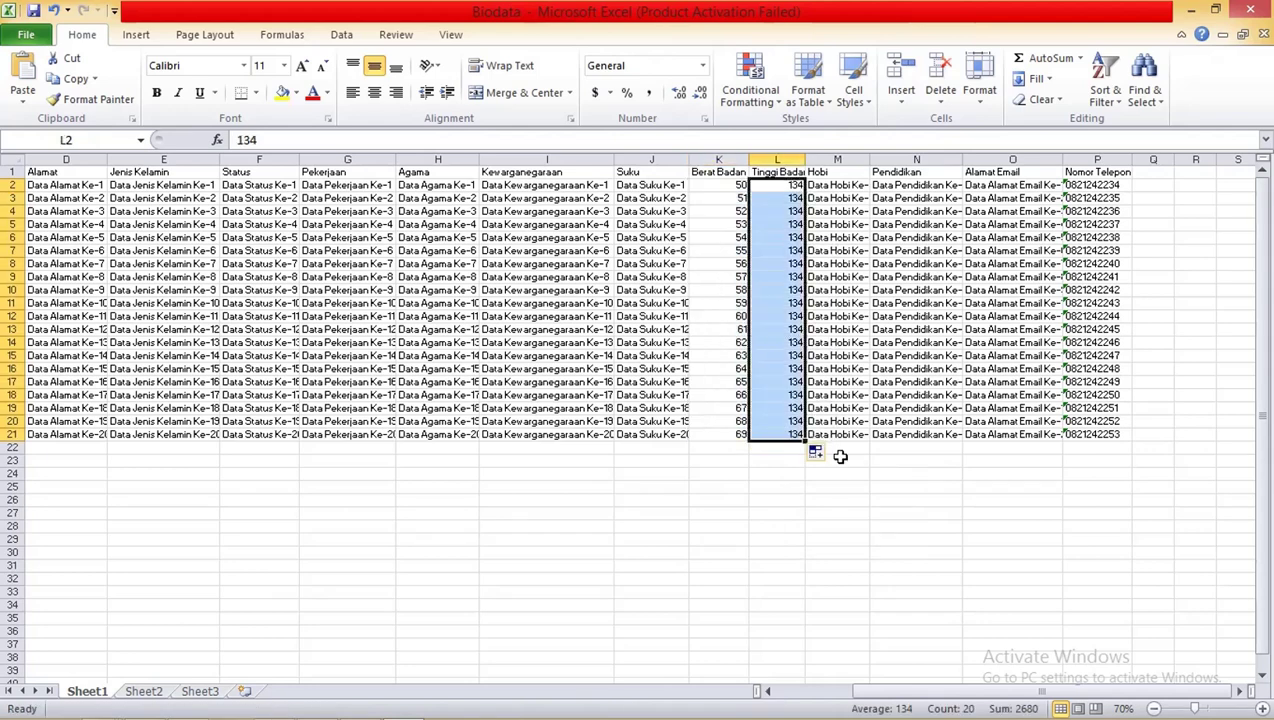
pyautogui.click(818, 453)
pyautogui.click(836, 497)
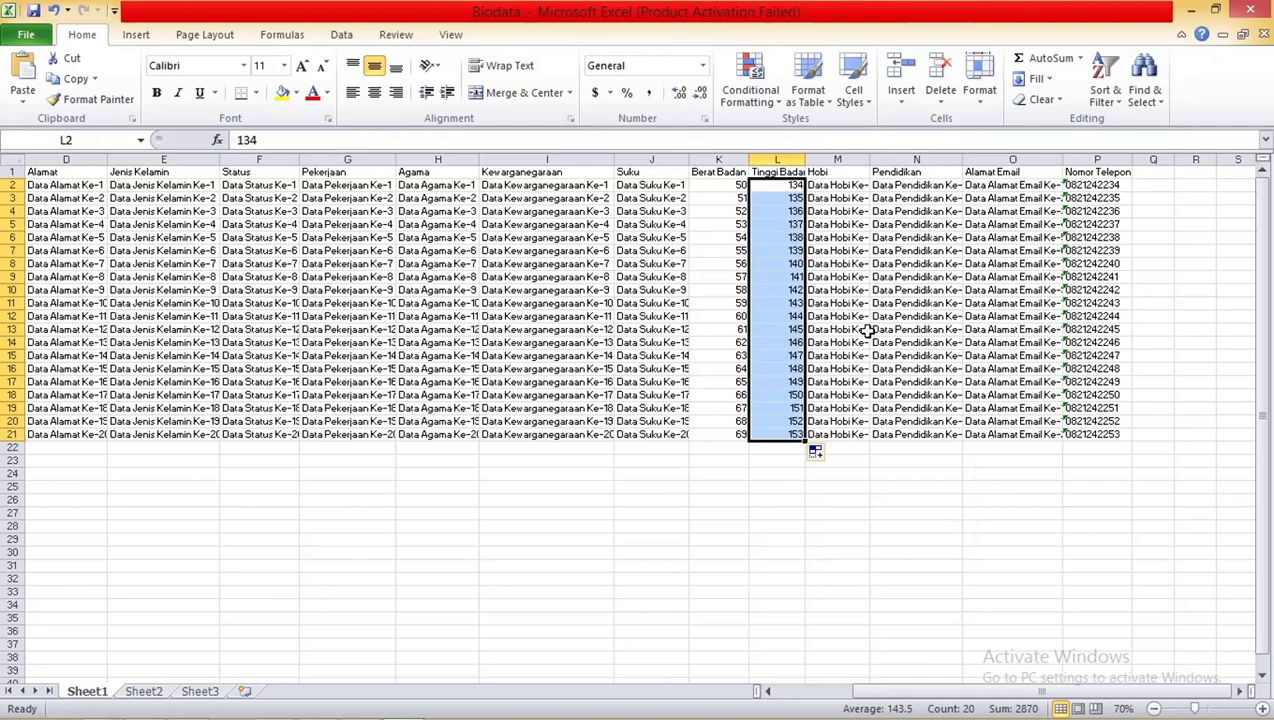
# - Autofit the Hobi, Pendidikan, Alamat Email and Nomor Telepon columns (M through P)
pyautogui.doubleClick(873, 158)
pyautogui.doubleClick(975, 160)
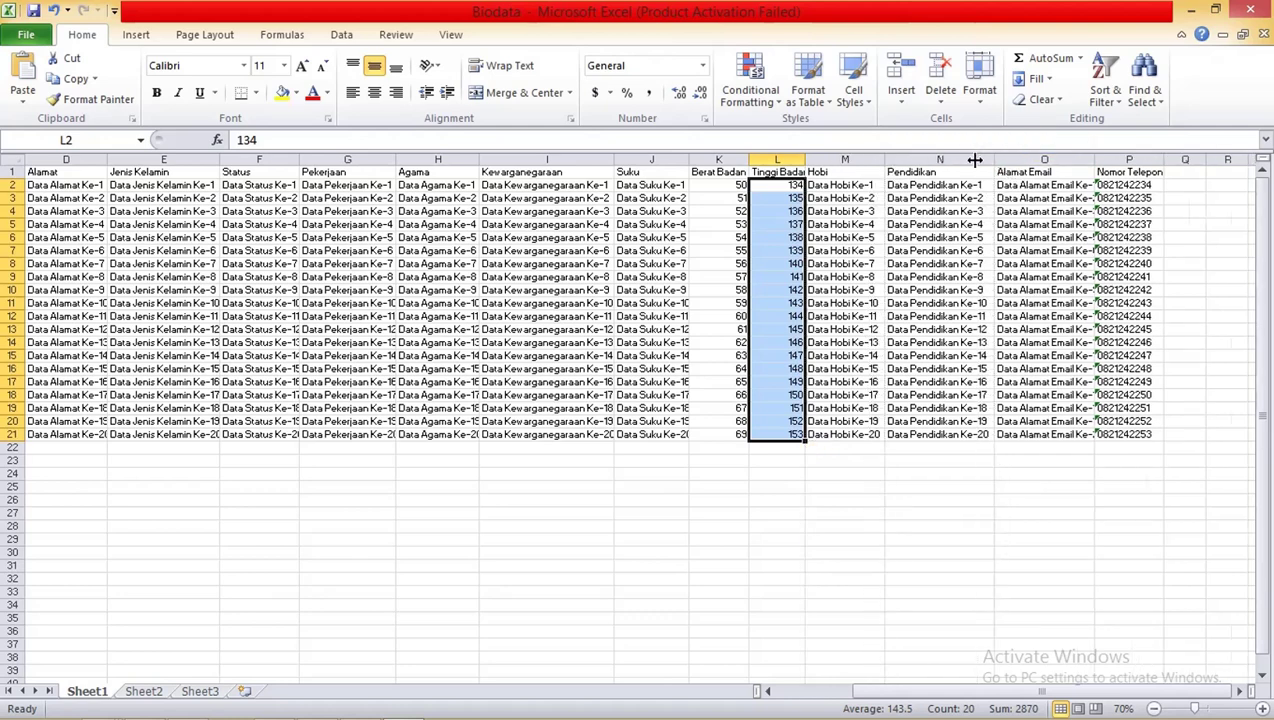
pyautogui.doubleClick(1094, 160)
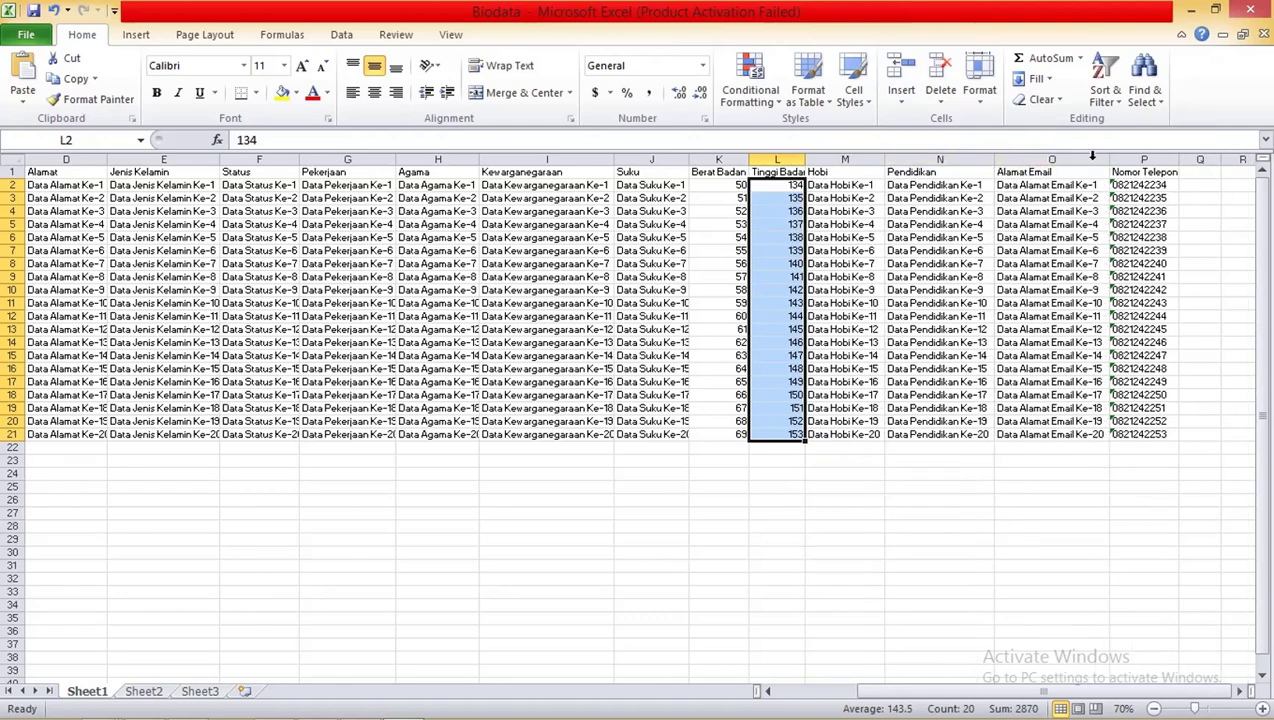
pyautogui.doubleClick(1177, 160)
pyautogui.click(796, 522)
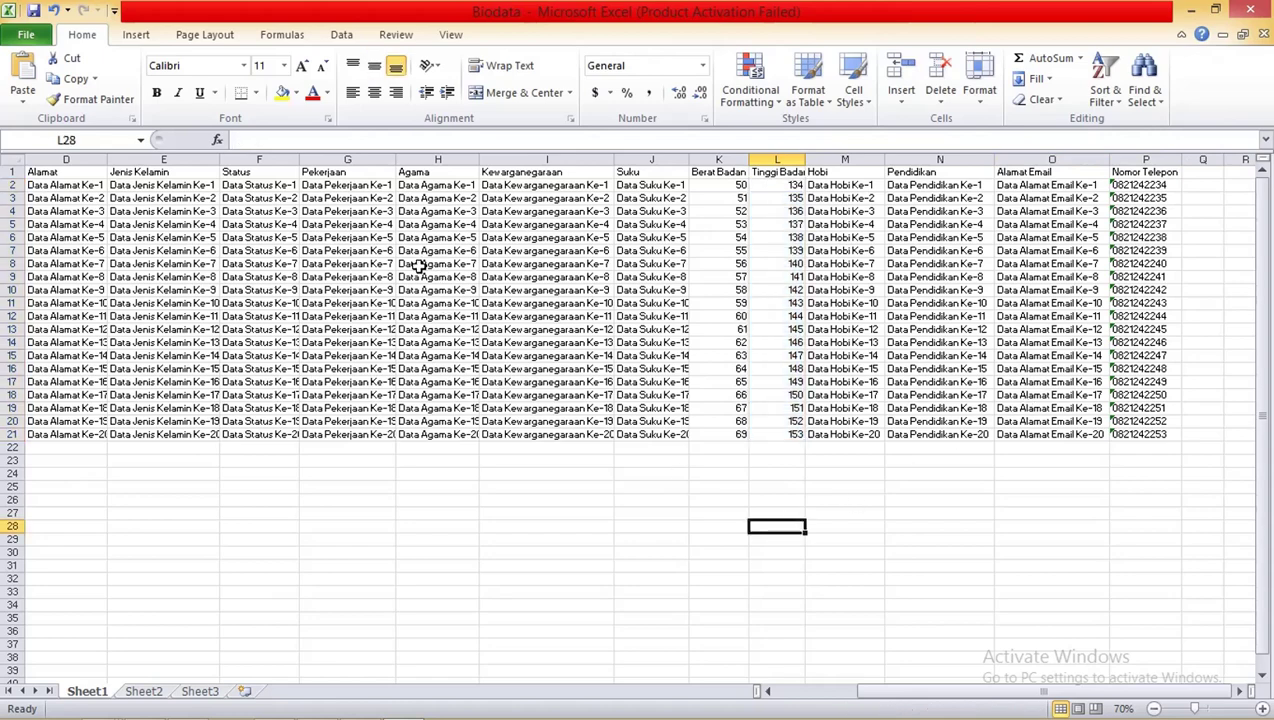
# - Autofit the Nama, Alamat and Suku columns and save the workbook
pyautogui.moveTo(896, 692); pyautogui.dragTo(808, 692)
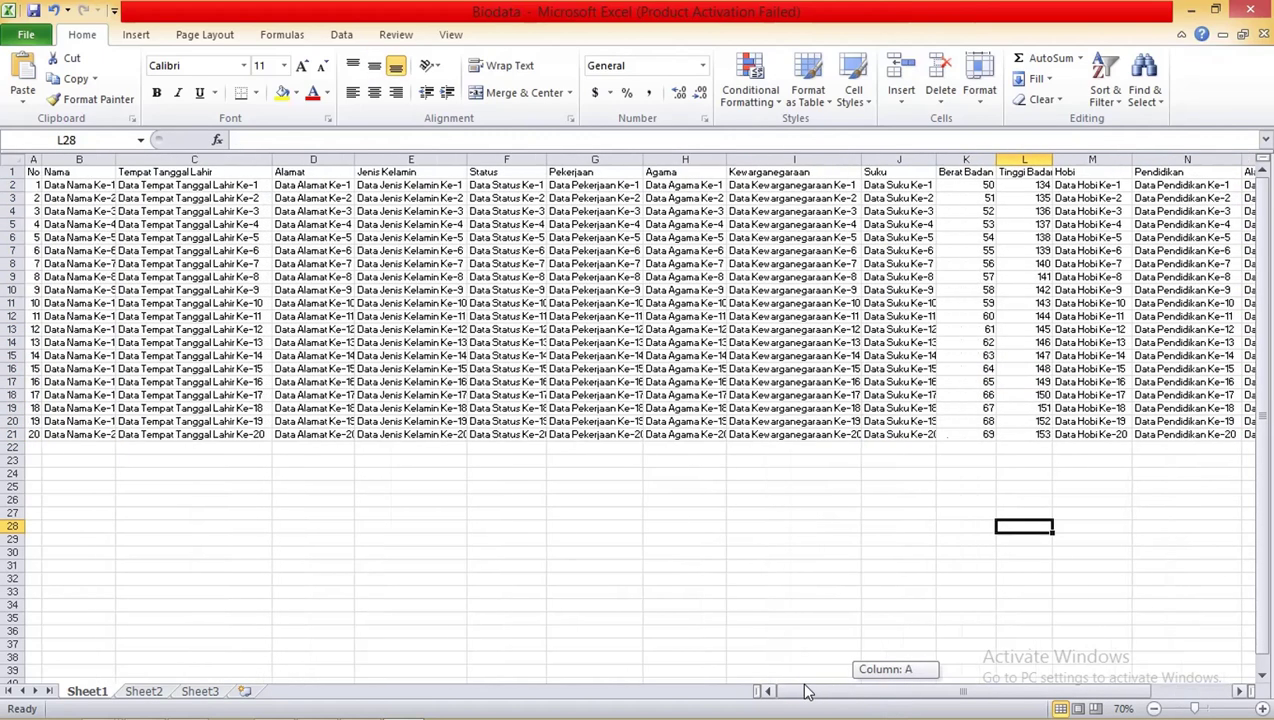
pyautogui.doubleClick(116, 160)
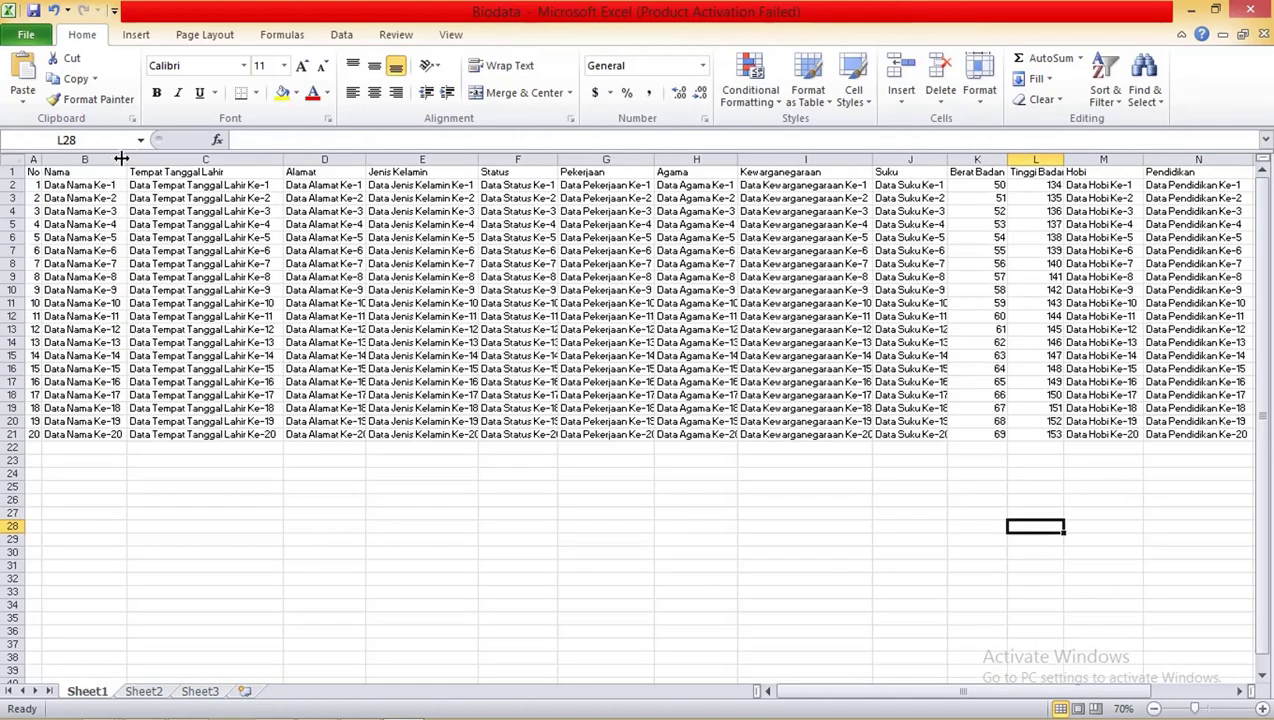
pyautogui.click(34, 12)
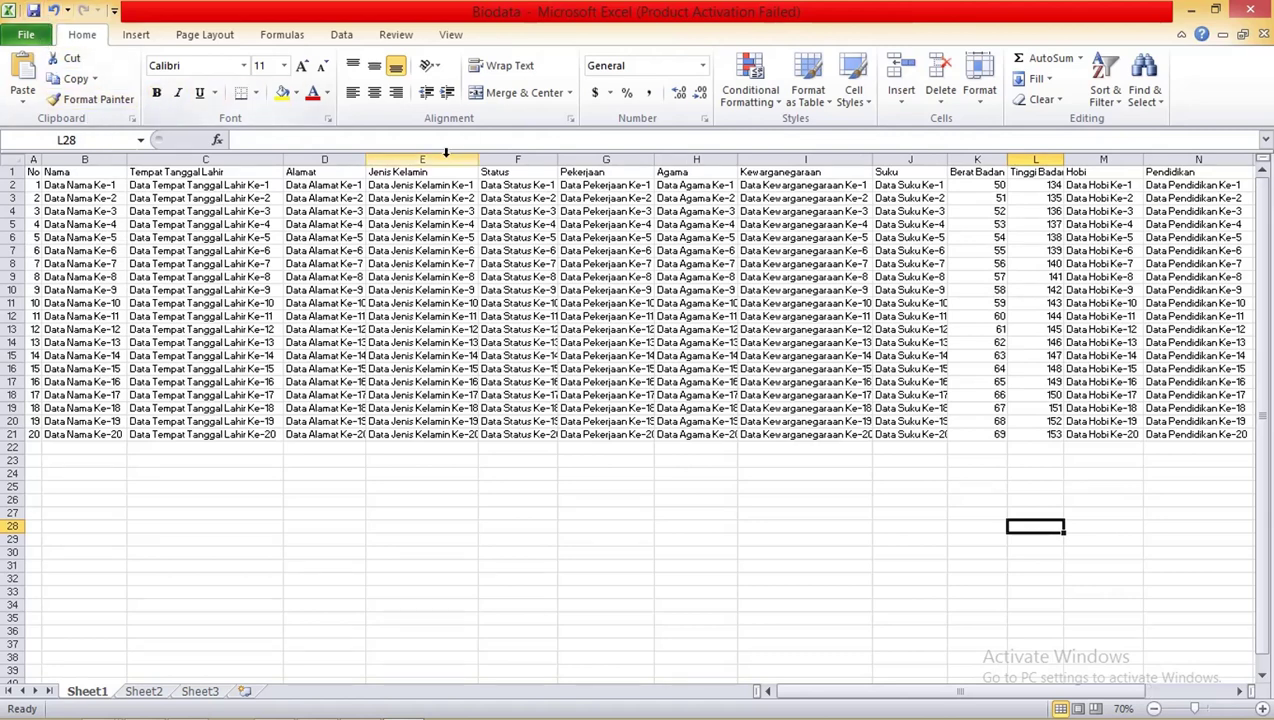
pyautogui.doubleClick(367, 160)
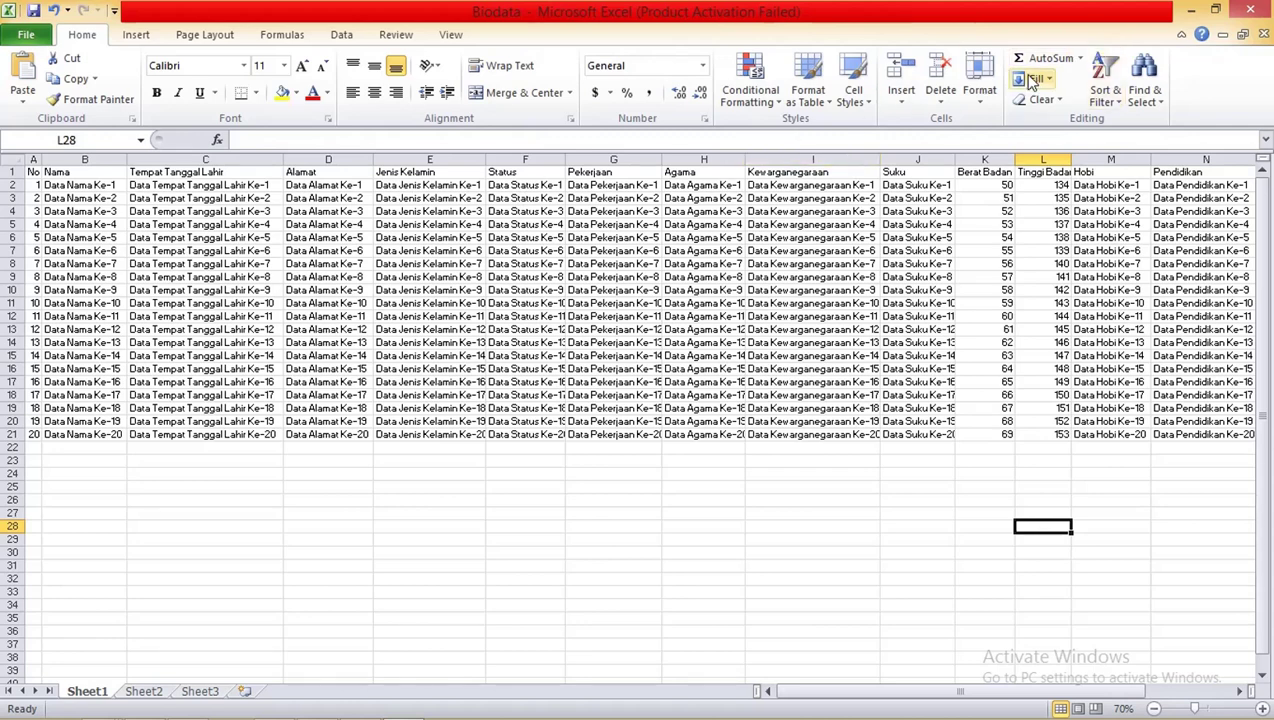
pyautogui.doubleClick(956, 160)
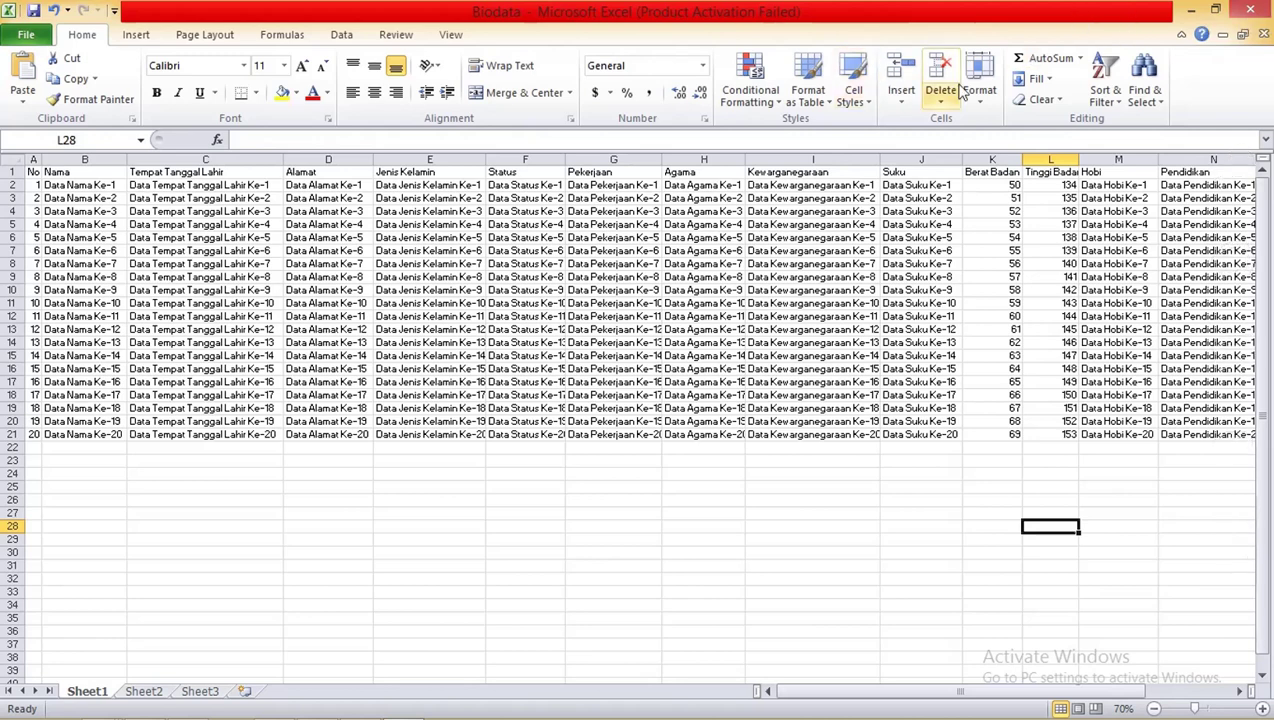
# - Close Excel, choosing Save for Biodata.xlsx in the prompt
pyautogui.click(1249, 12)
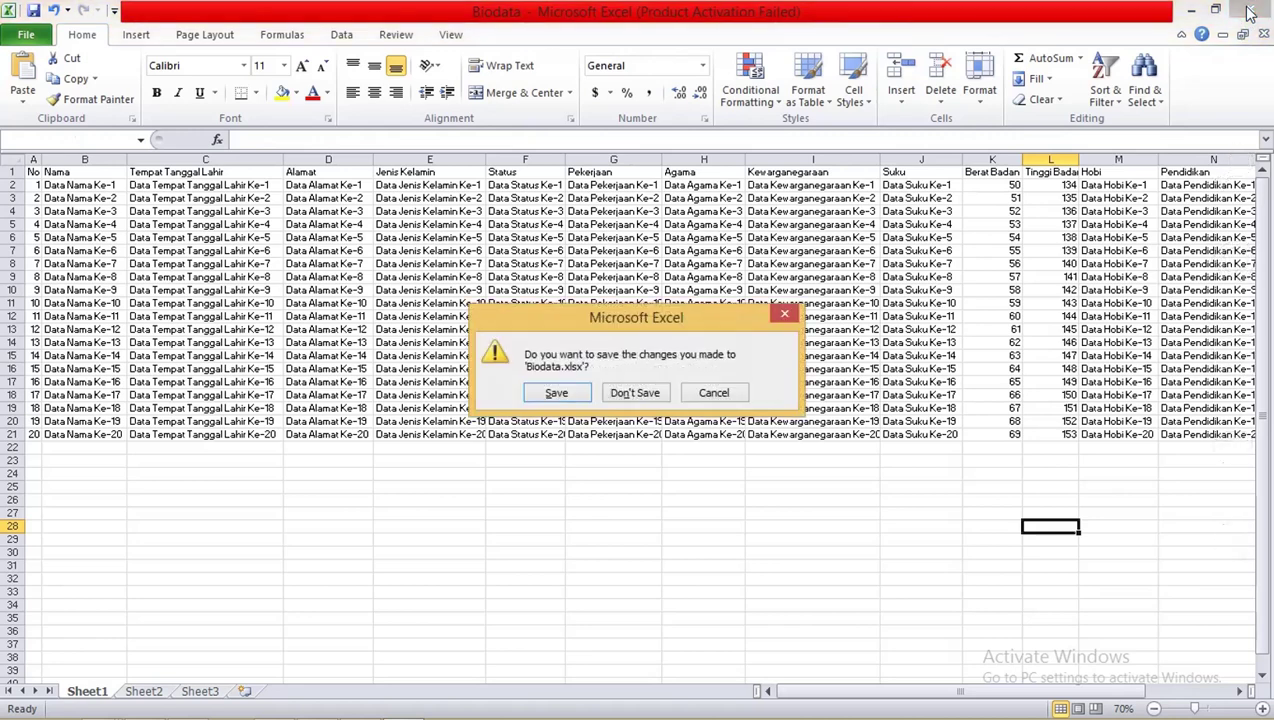
pyautogui.moveTo(595, 322); pyautogui.dragTo(556, 306)
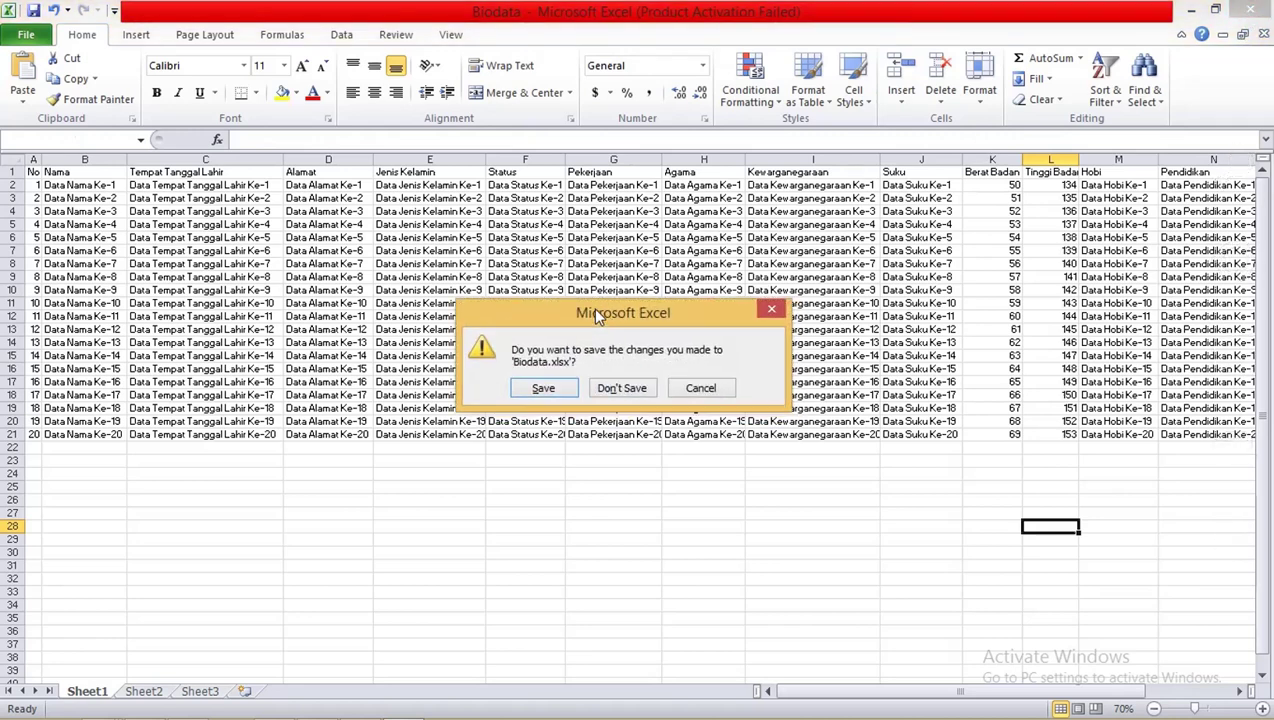
pyautogui.click(537, 380)
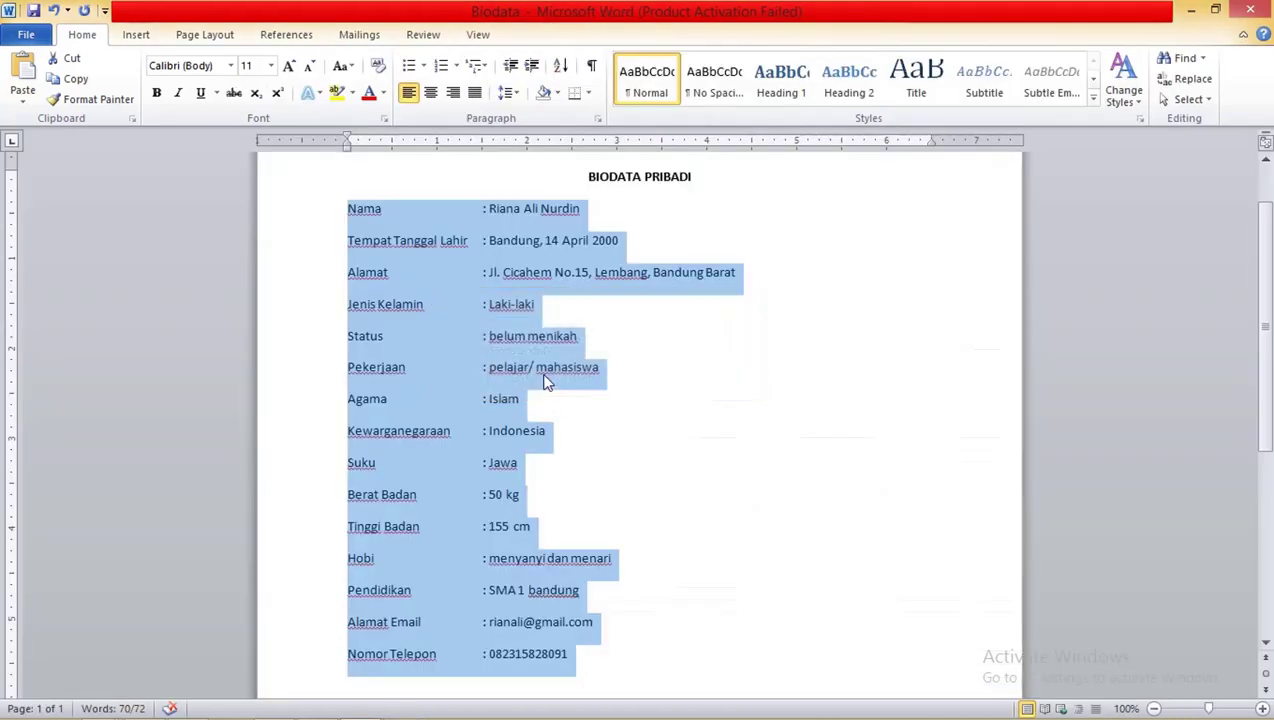
# - Put the cursor in the Nama value and open the Mailings Select Recipients dropdown
pyautogui.click(636, 288)
pyautogui.doubleClick(504, 209)
pyautogui.click(548, 209)
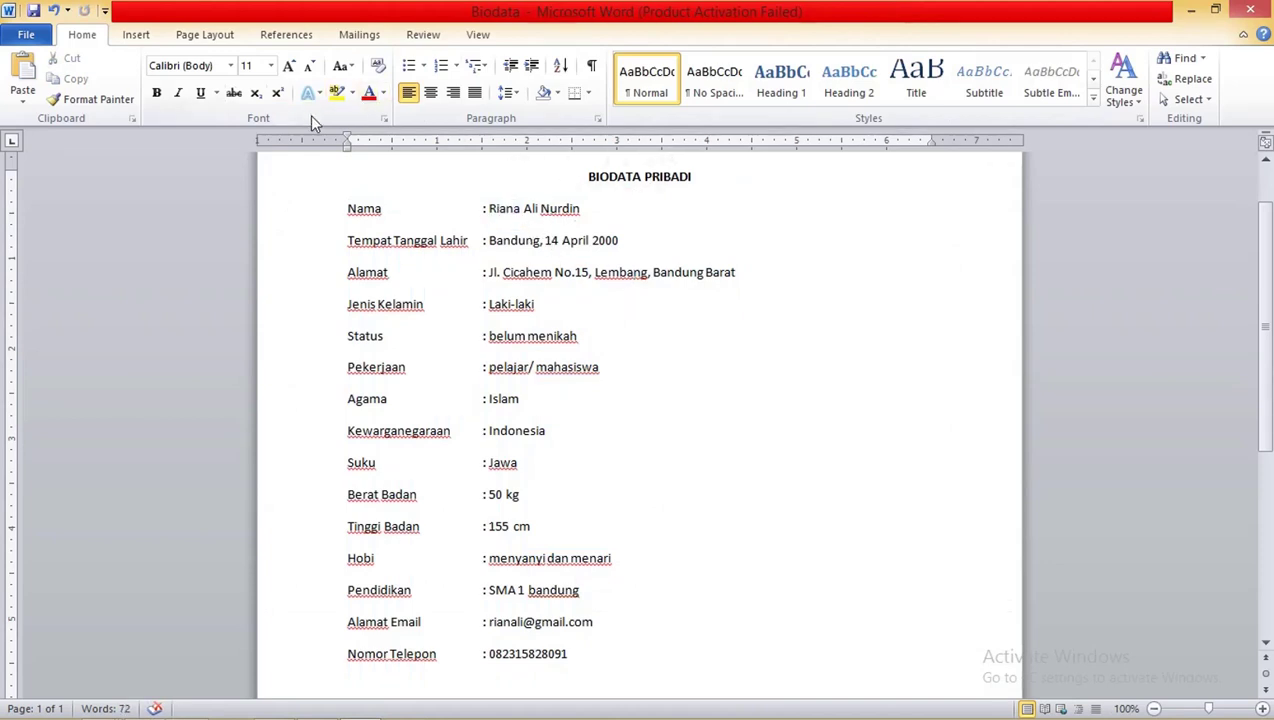
pyautogui.click(362, 36)
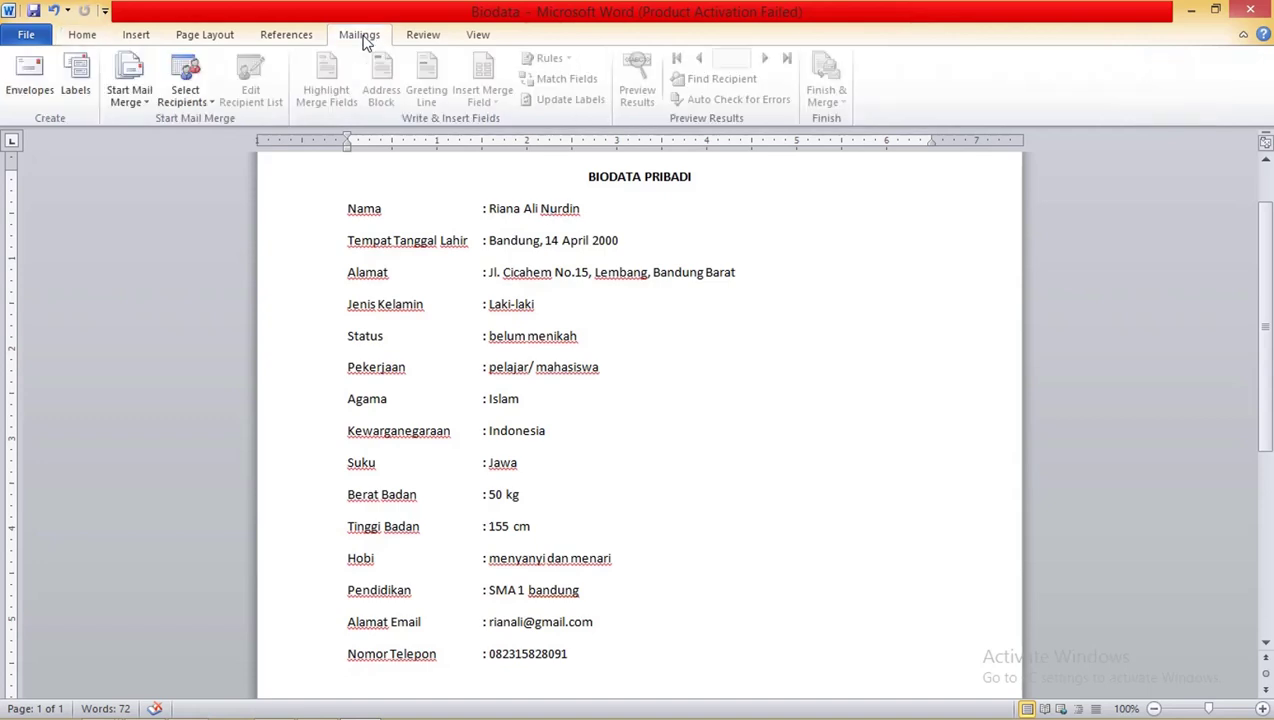
pyautogui.click(184, 104)
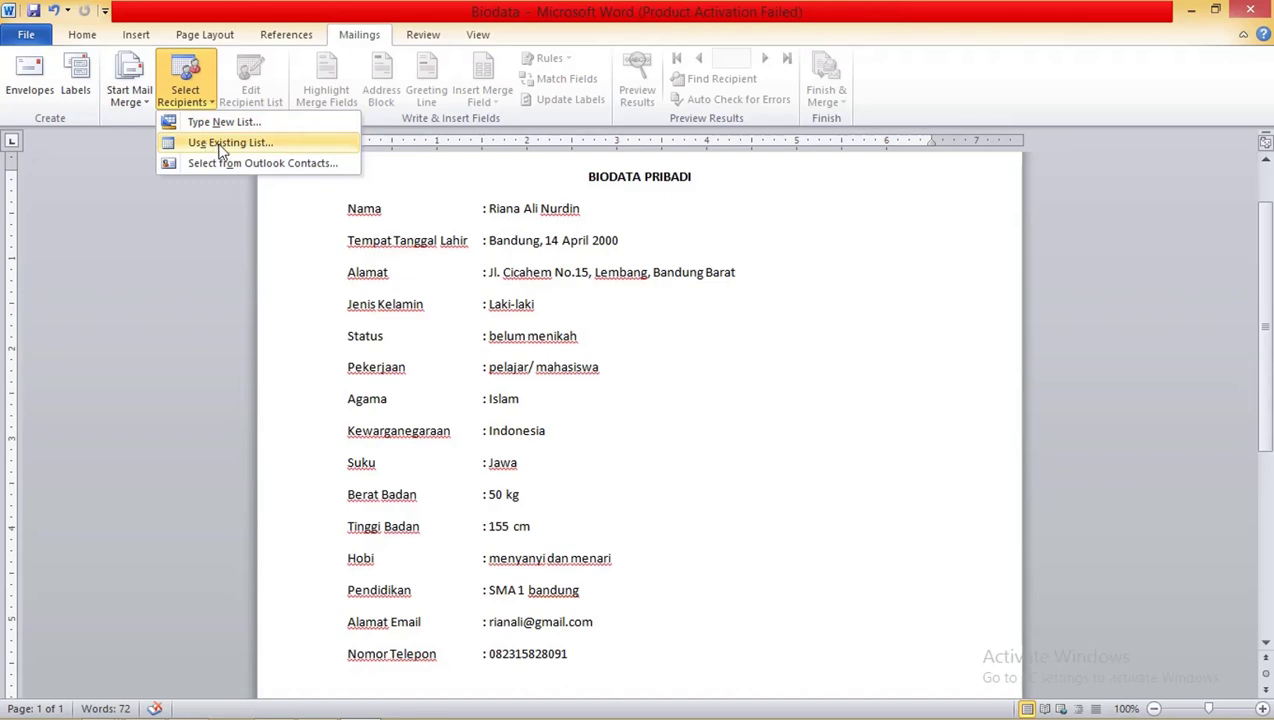
# - Choose Use Existing List and go to the Vidio Ke-2 folder via a pasted path
pyautogui.click(221, 147)
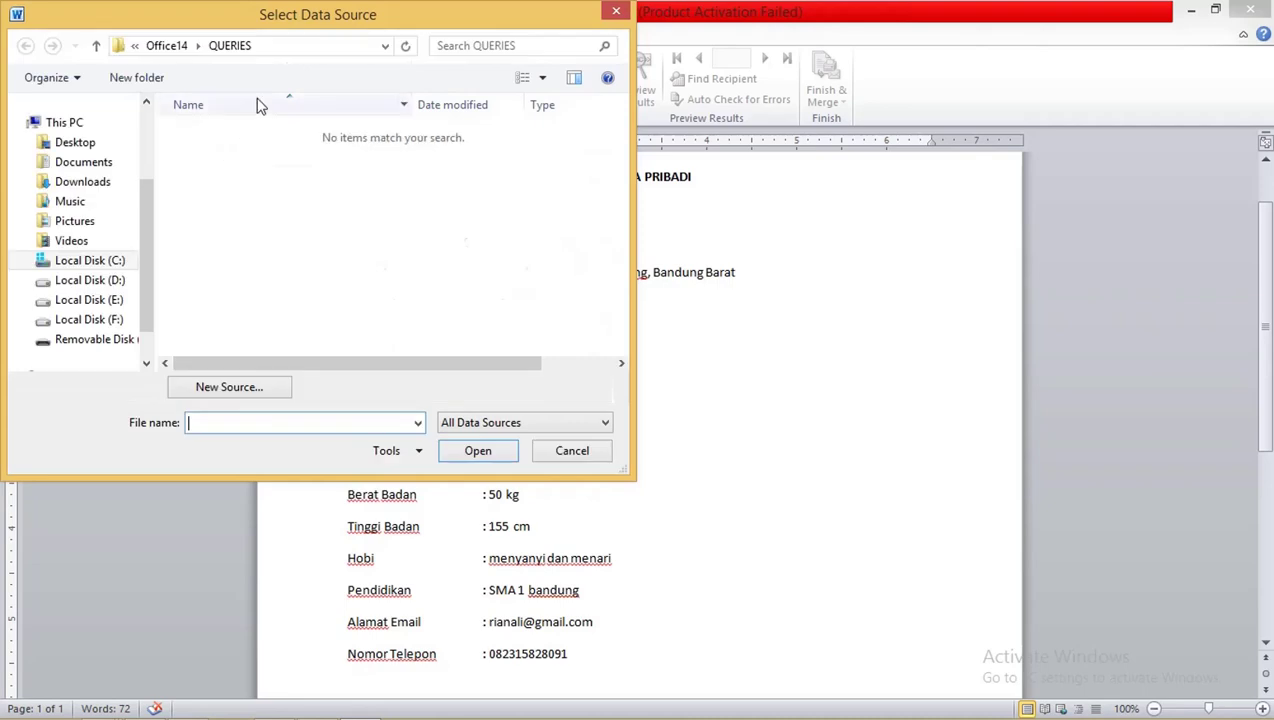
pyautogui.click(277, 50)
pyautogui.hotkey('ctrl', 'v')
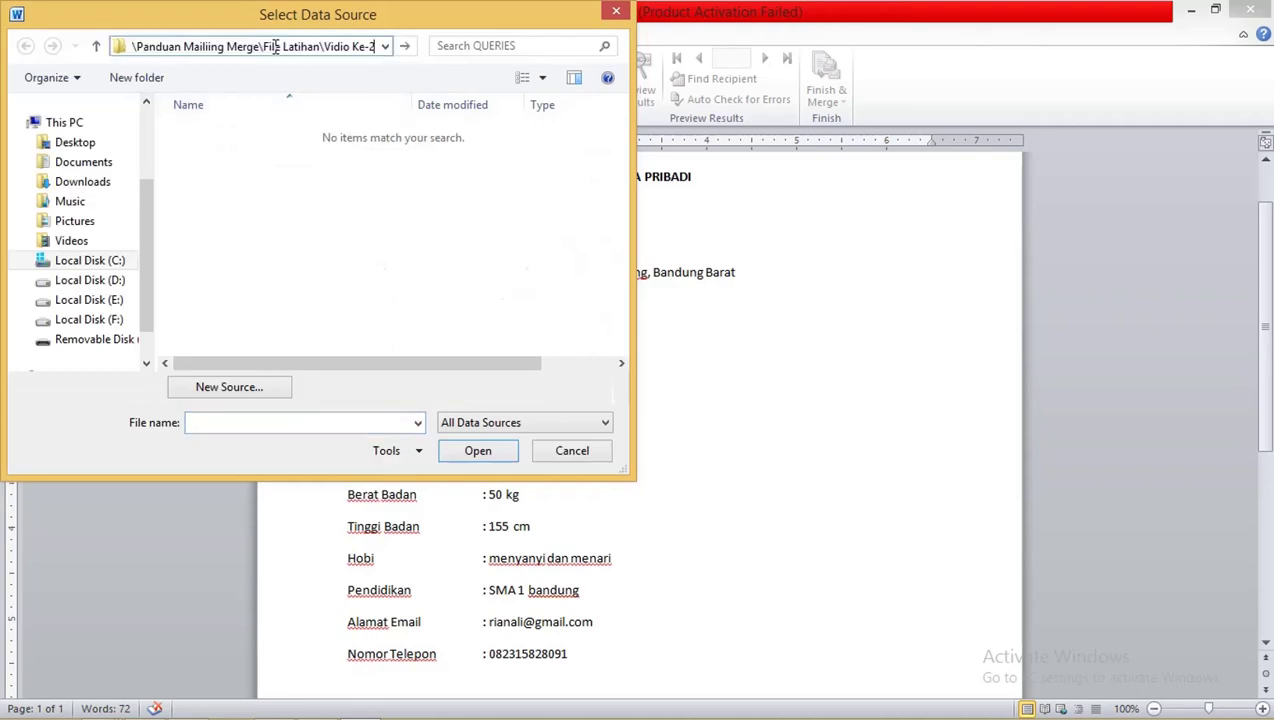
pyautogui.press('Return')
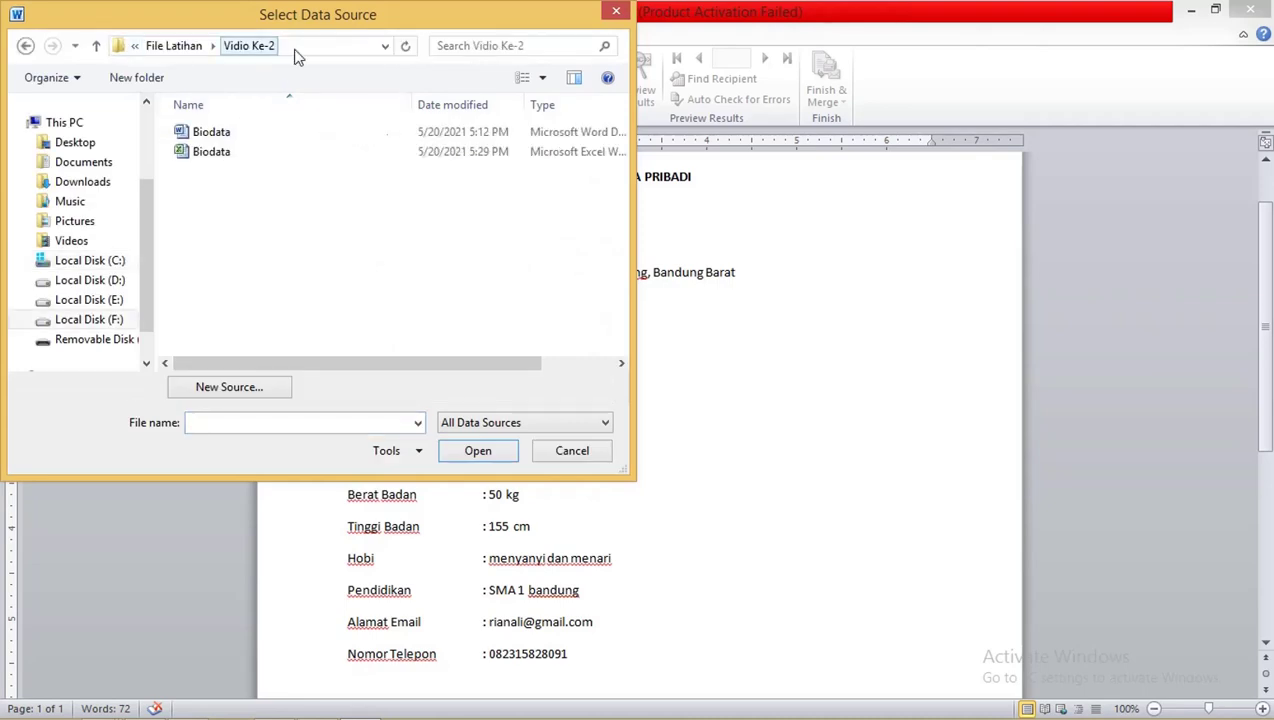
pyautogui.moveTo(351, 20)
pyautogui.mouseDown()
pyautogui.moveTo(381, 76)
pyautogui.moveTo(348, 88)
pyautogui.mouseUp()
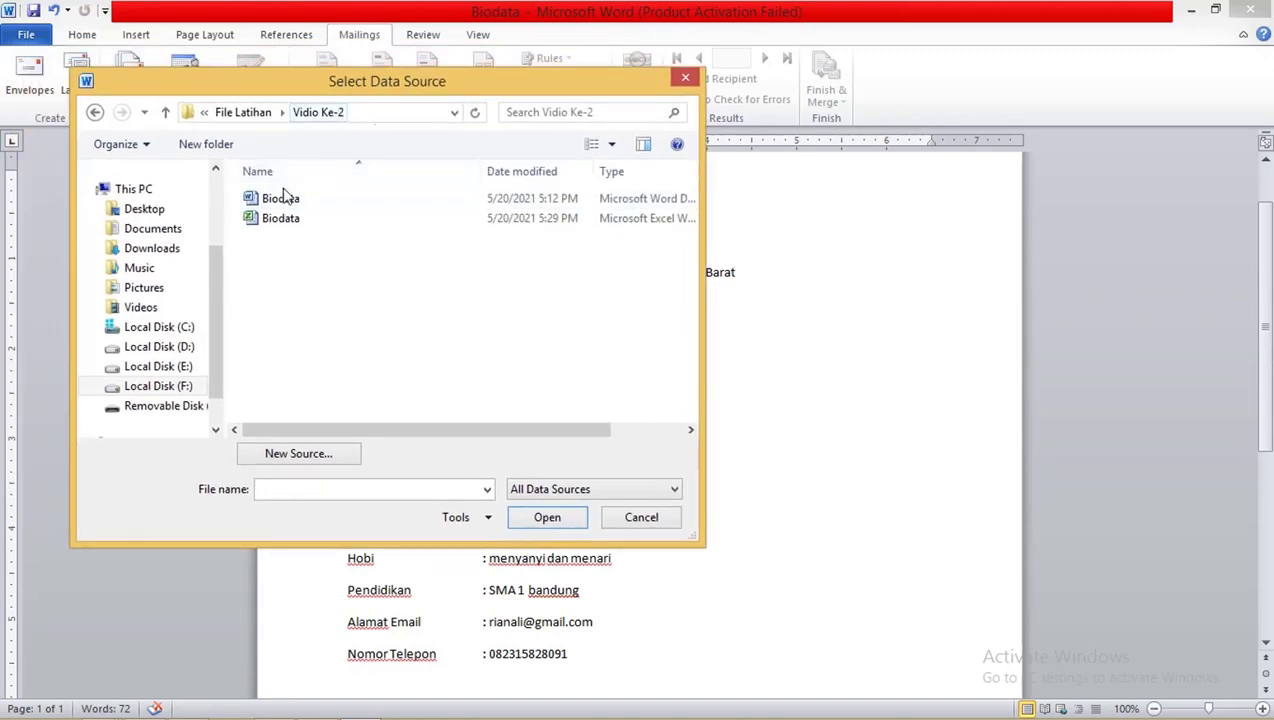
# - Open the Excel Biodata workbook so the Select Table sheet list appears
pyautogui.click(281, 222)
pyautogui.click(280, 222)
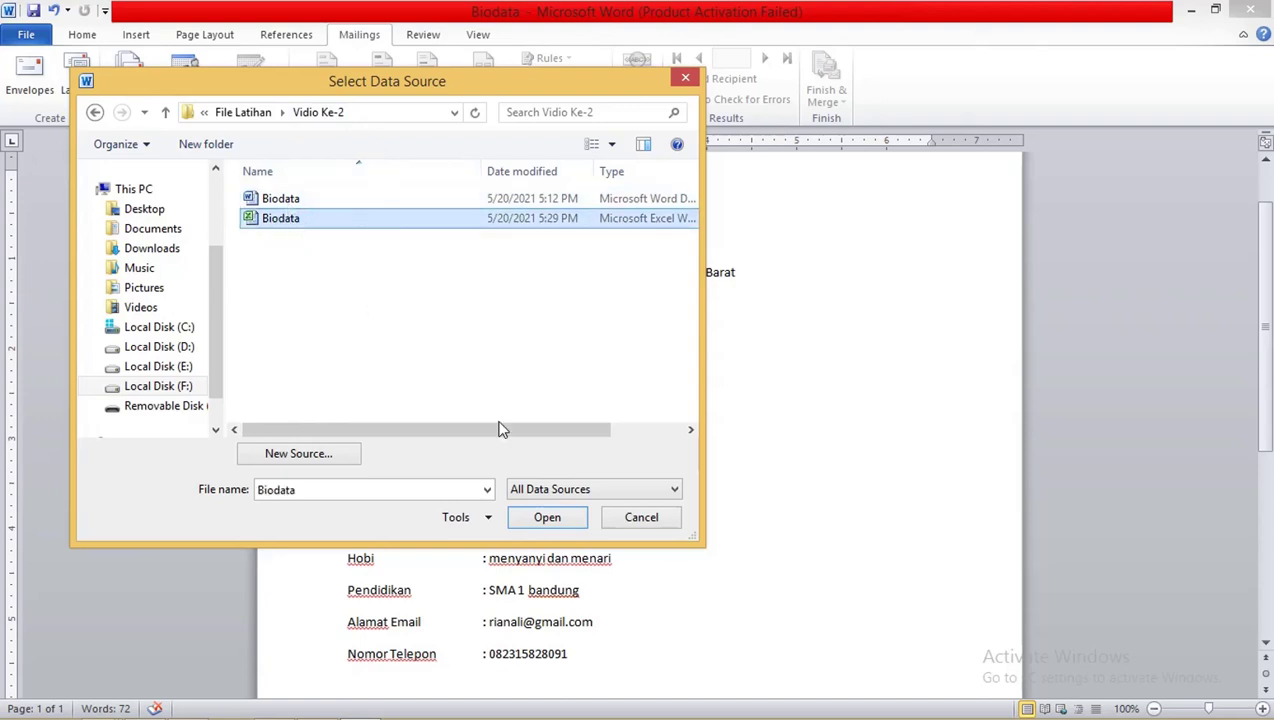
pyautogui.click(541, 518)
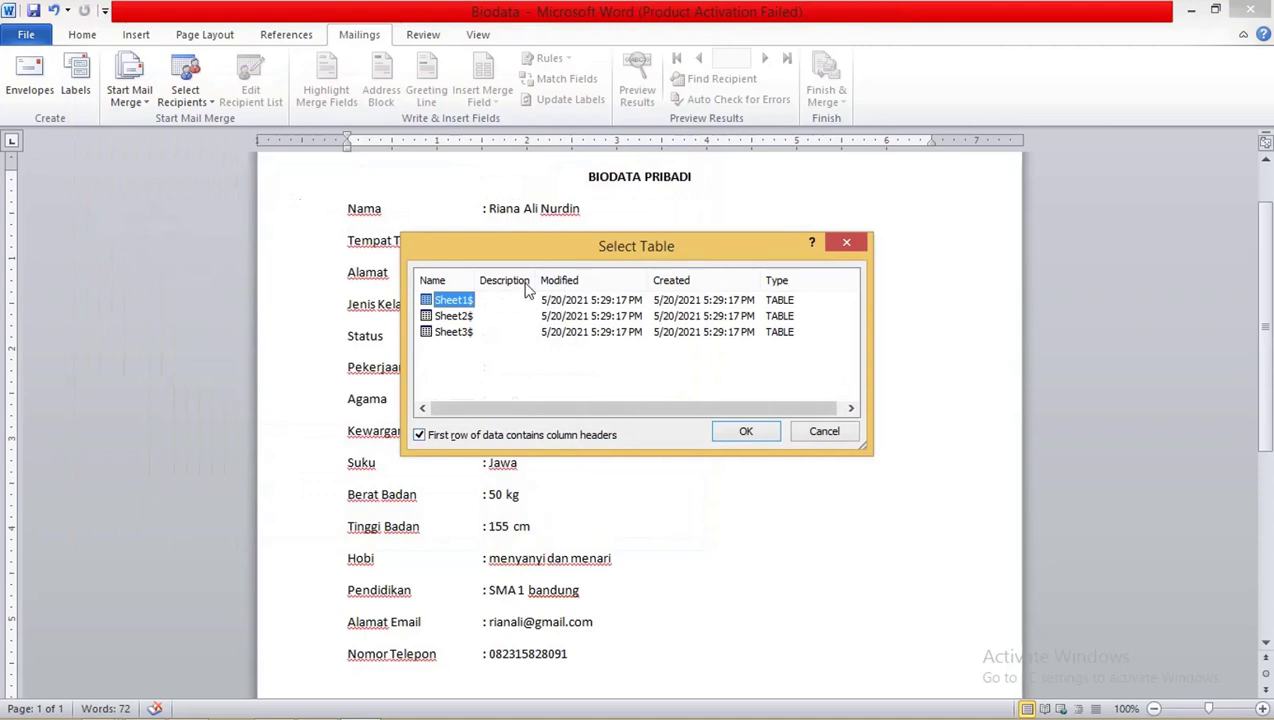
pyautogui.moveTo(508, 255); pyautogui.dragTo(417, 244)
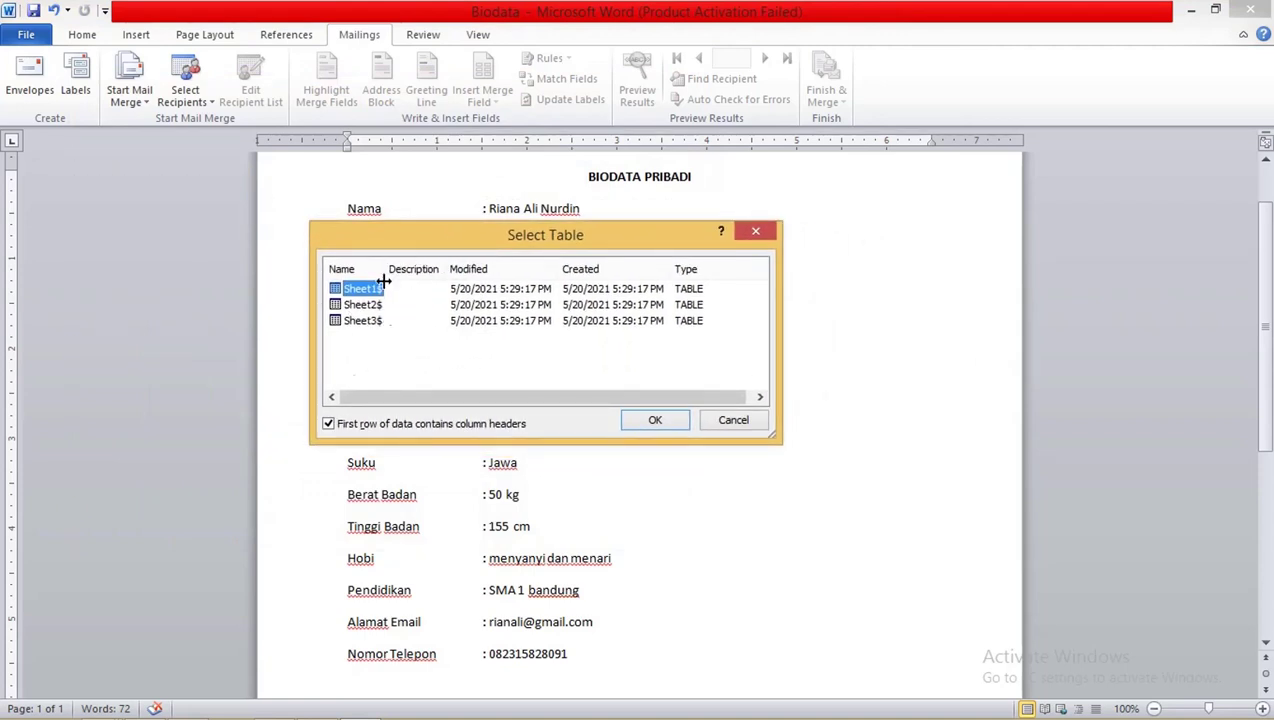
pyautogui.moveTo(388, 247); pyautogui.dragTo(366, 248)
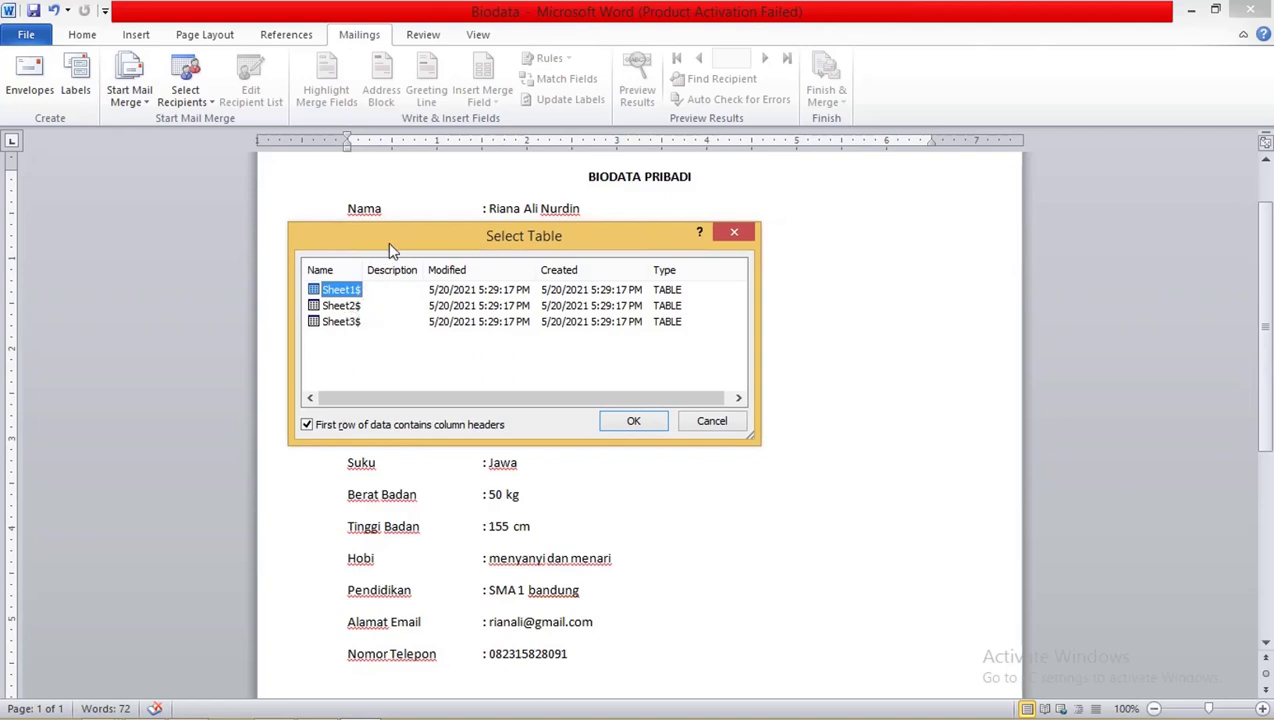
pyautogui.moveTo(388, 242); pyautogui.dragTo(359, 239)
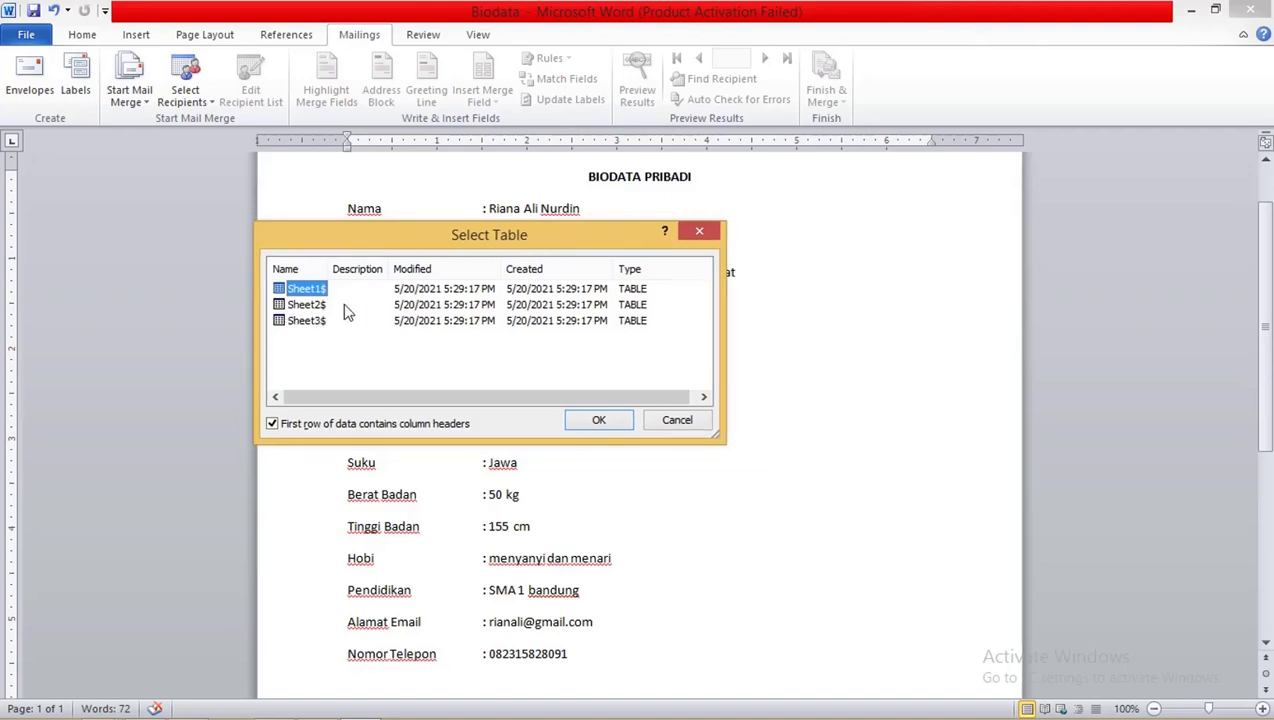
pyautogui.moveTo(342, 247); pyautogui.dragTo(382, 238)
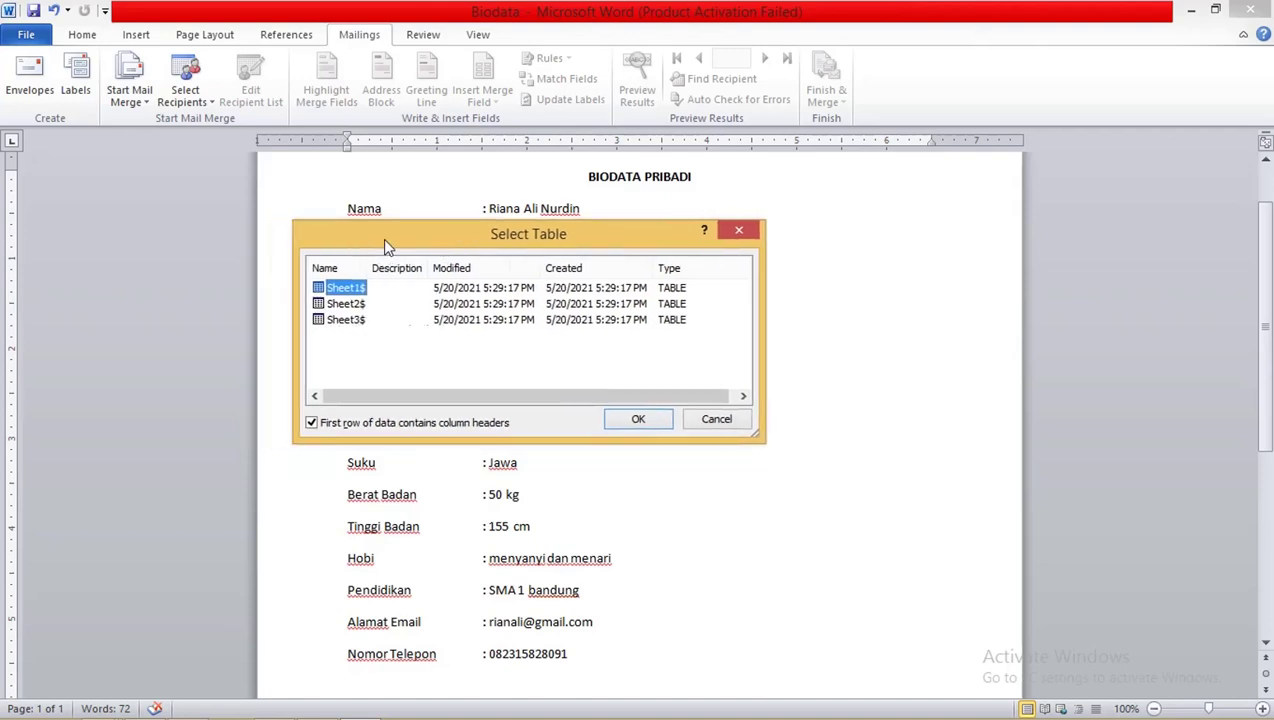
# - Confirm Sheet1 as the recipient table and replace the sample name with «Nama»
pyautogui.click(639, 421)
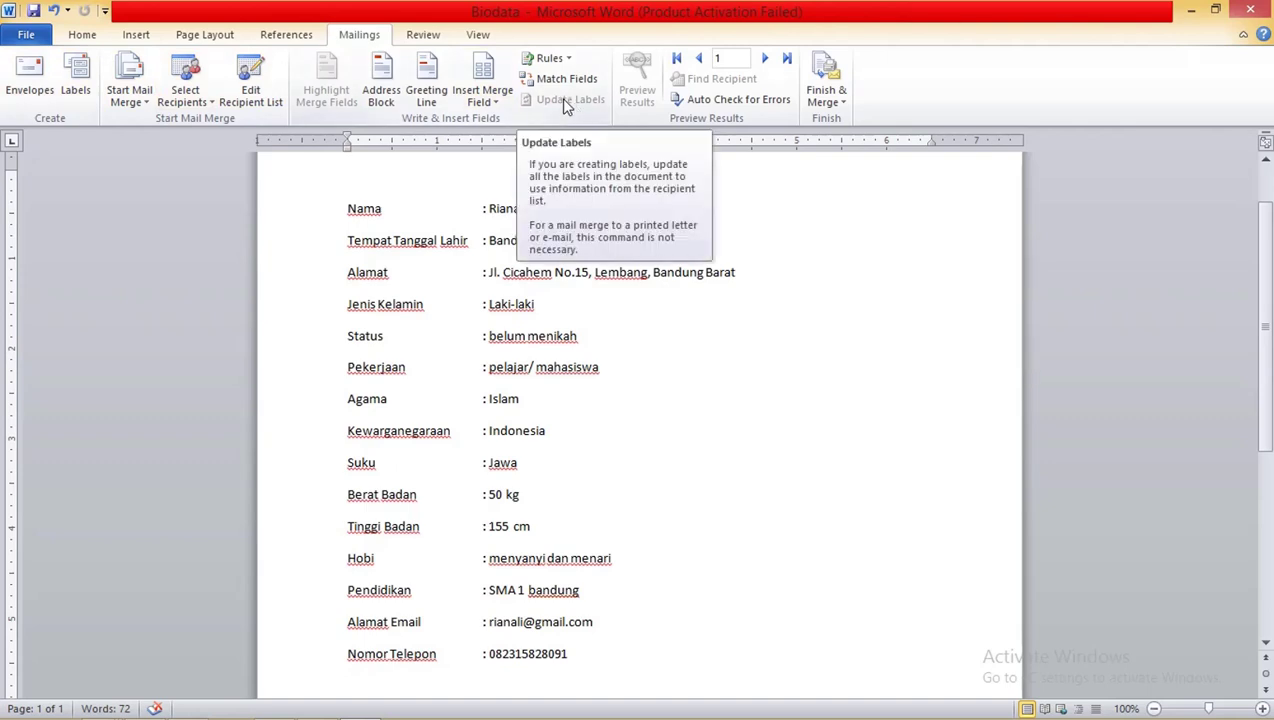
pyautogui.moveTo(580, 208); pyautogui.dragTo(488, 208)
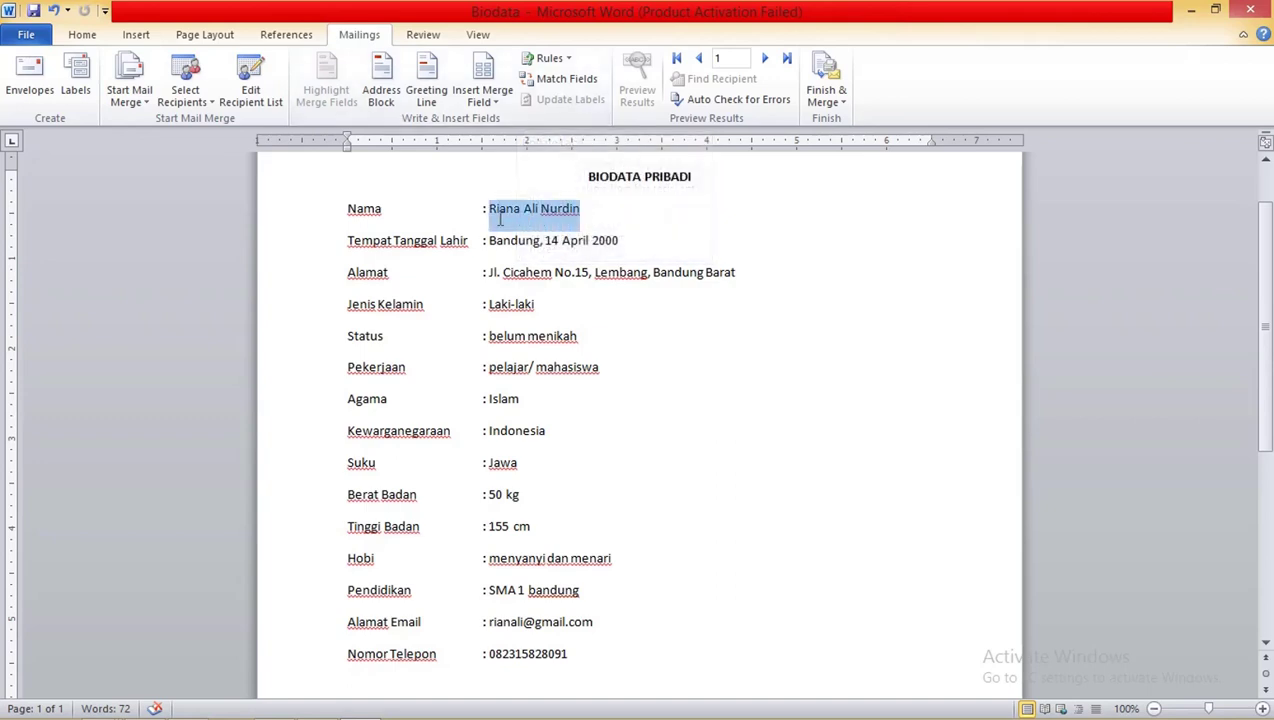
pyautogui.click(525, 240)
pyautogui.moveTo(580, 208); pyautogui.dragTo(488, 208)
pyautogui.click(482, 103)
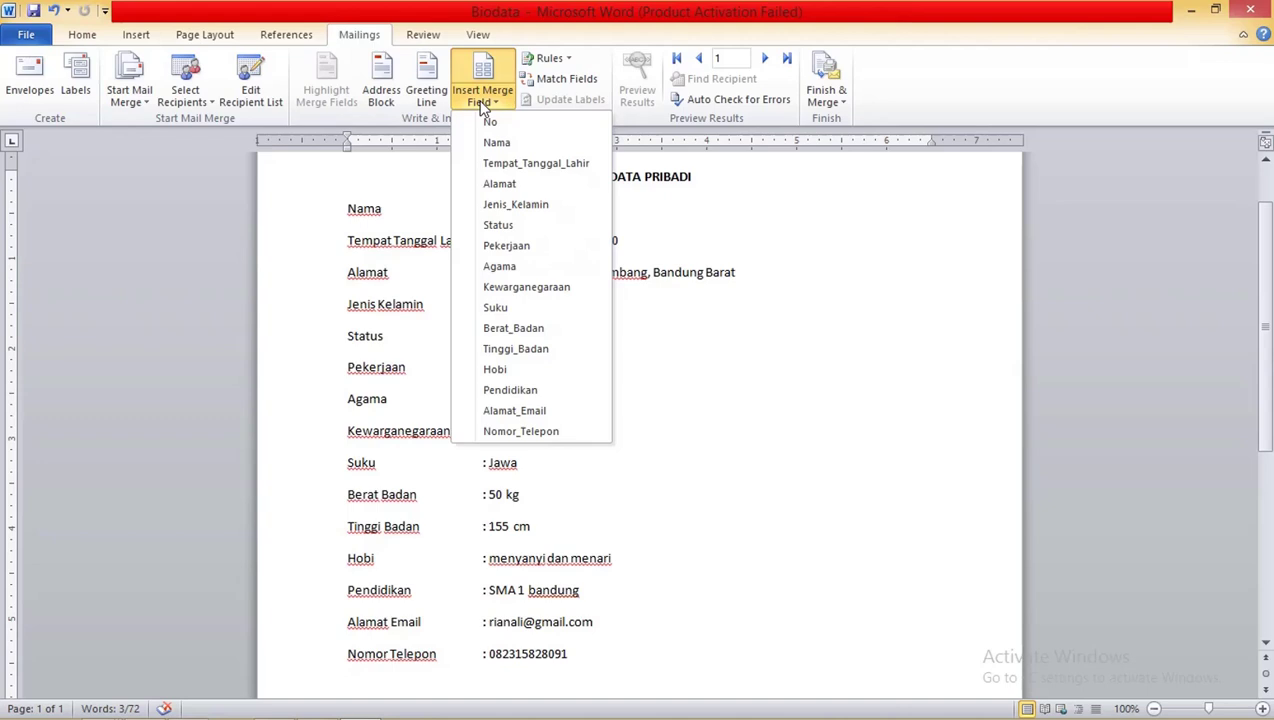
pyautogui.click(490, 143)
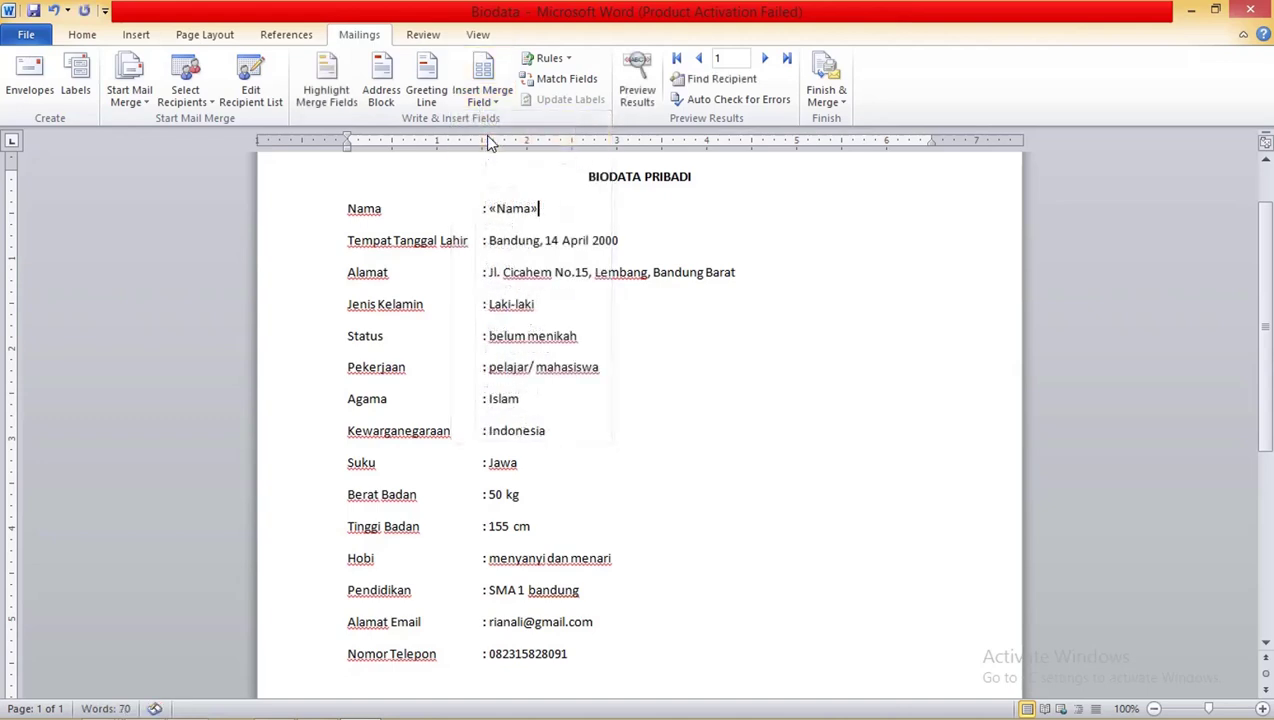
# - Replace the sample birthplace and date with the «Tempat_Tanggal_Lahir» field
pyautogui.moveTo(618, 240); pyautogui.dragTo(487, 240)
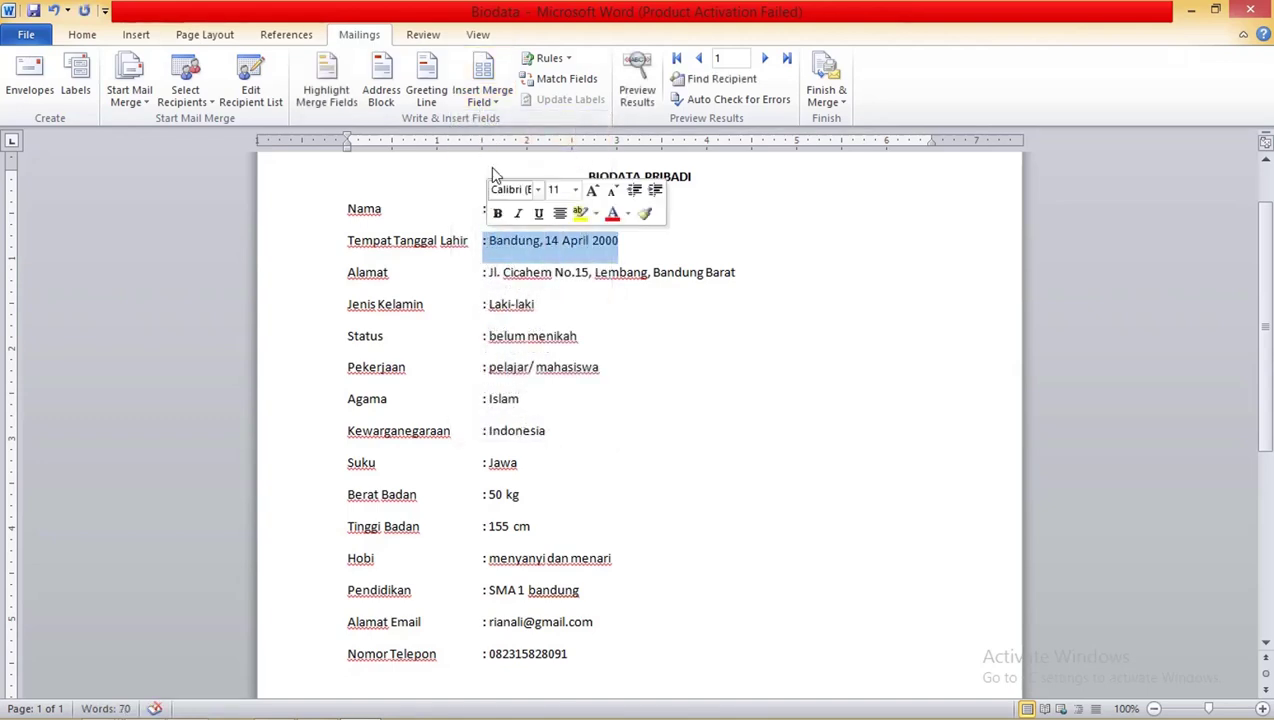
pyautogui.click(592, 240)
pyautogui.moveTo(630, 241); pyautogui.dragTo(484, 240)
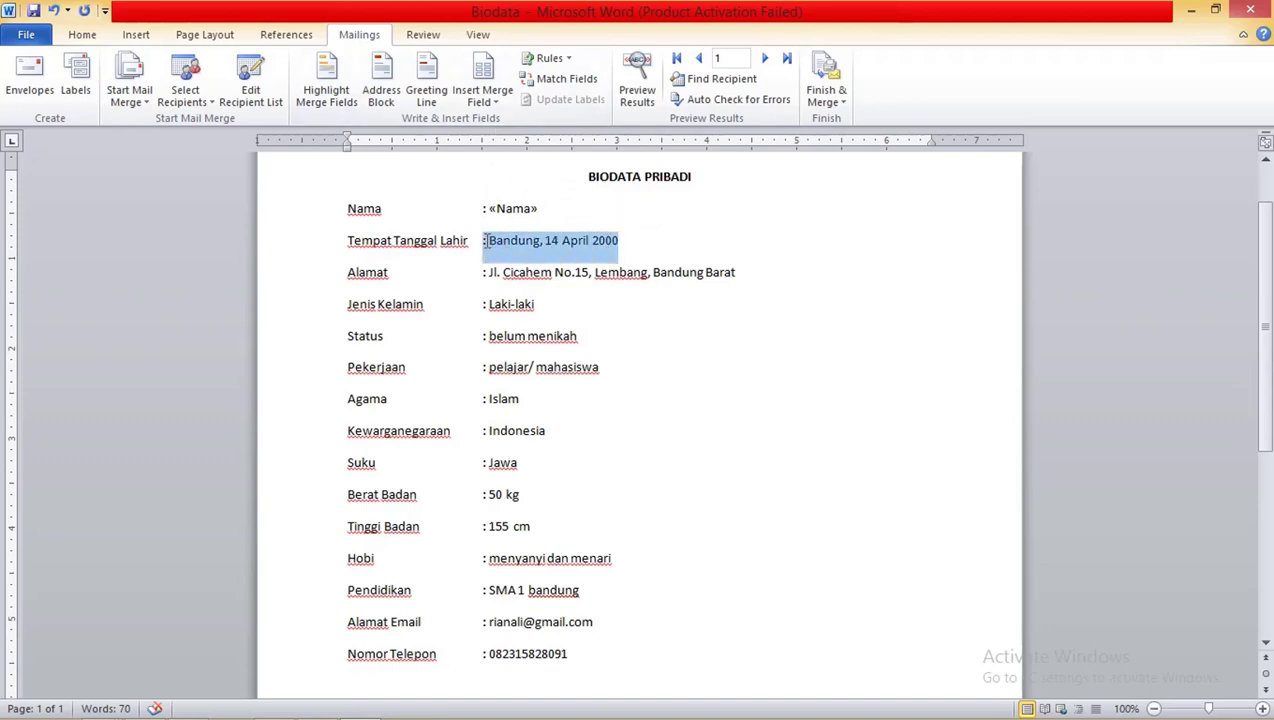
pyautogui.click(485, 102)
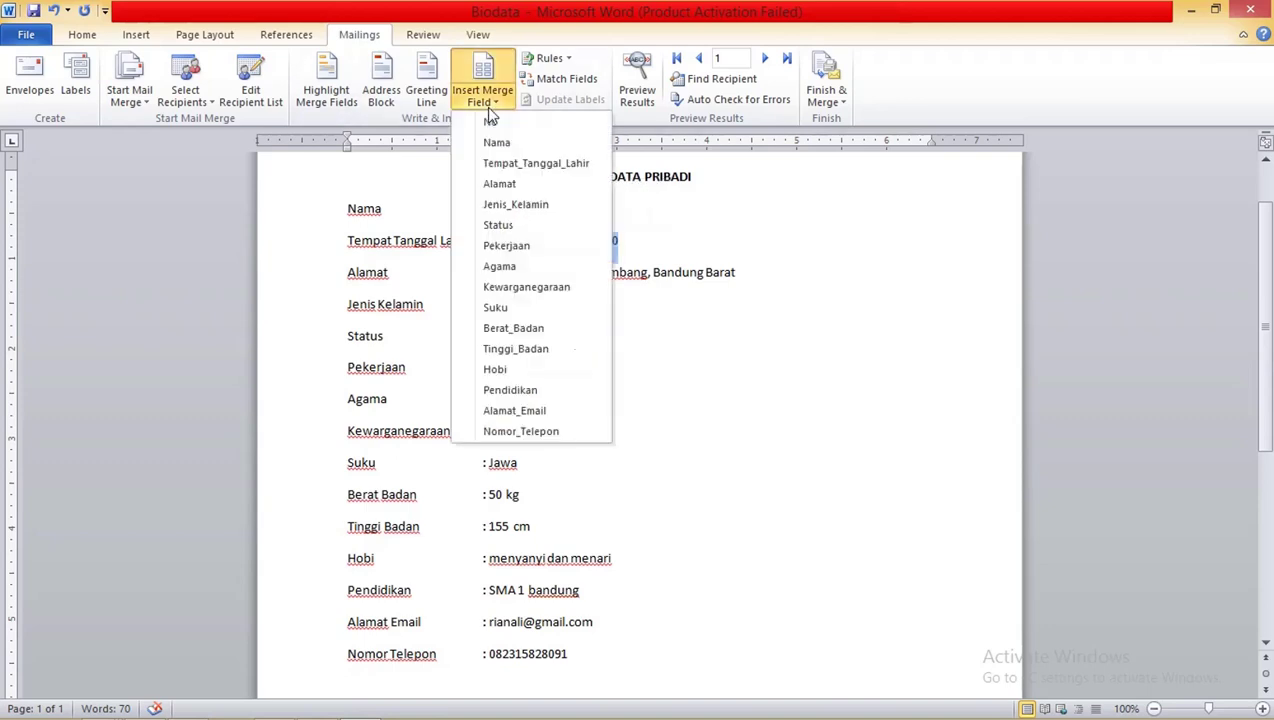
pyautogui.click(510, 163)
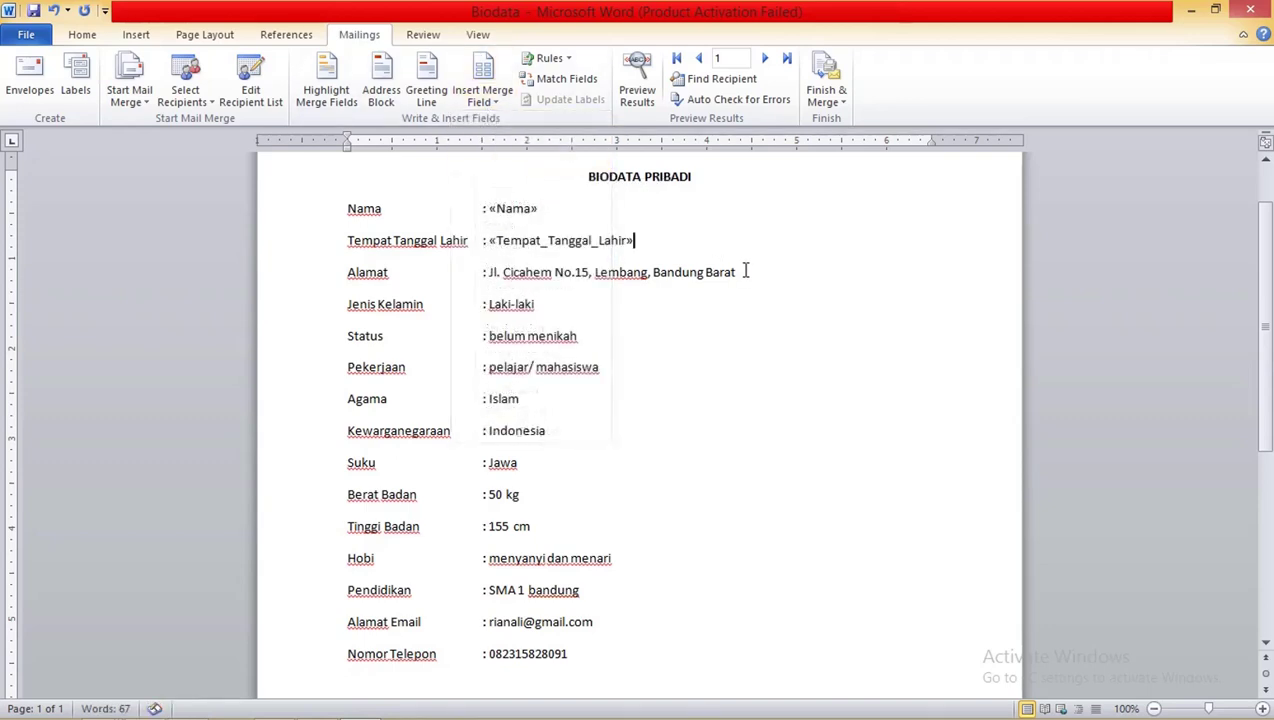
# - Replace the sample address and 'Laki-laki' with «Alamat» and «Jenis_Kelamin»
pyautogui.moveTo(742, 272); pyautogui.dragTo(487, 274)
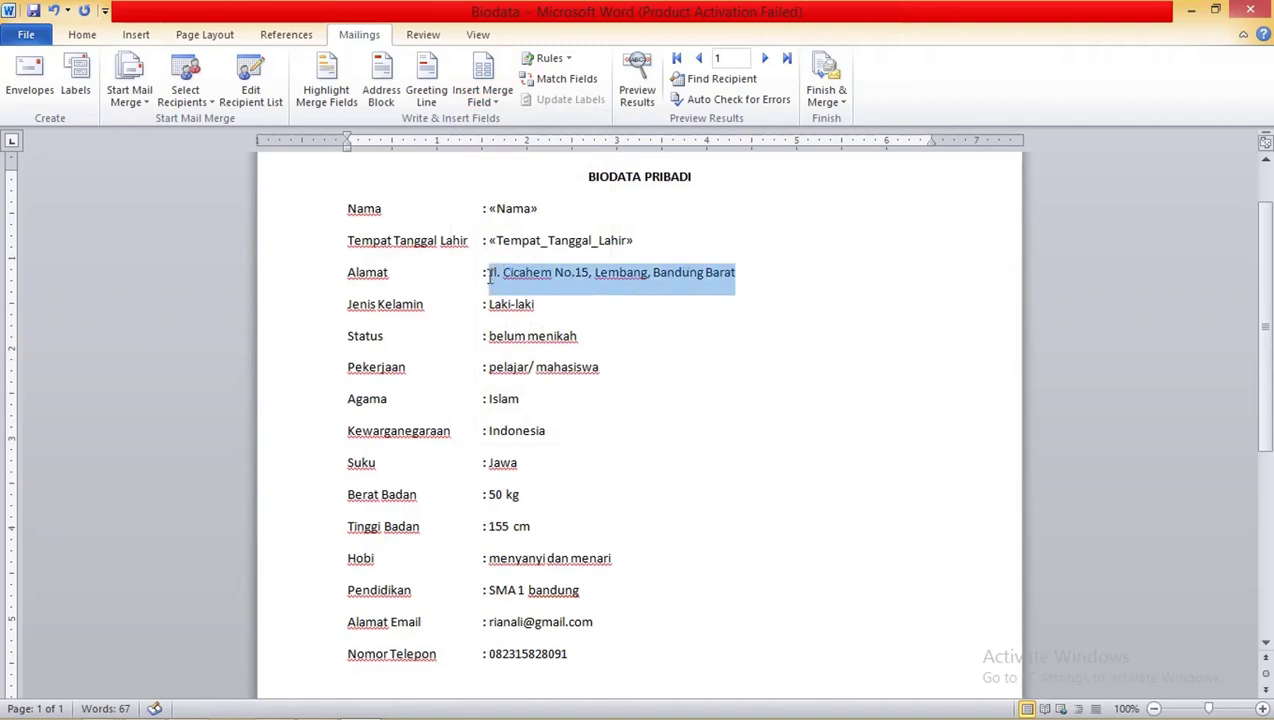
pyautogui.click(483, 100)
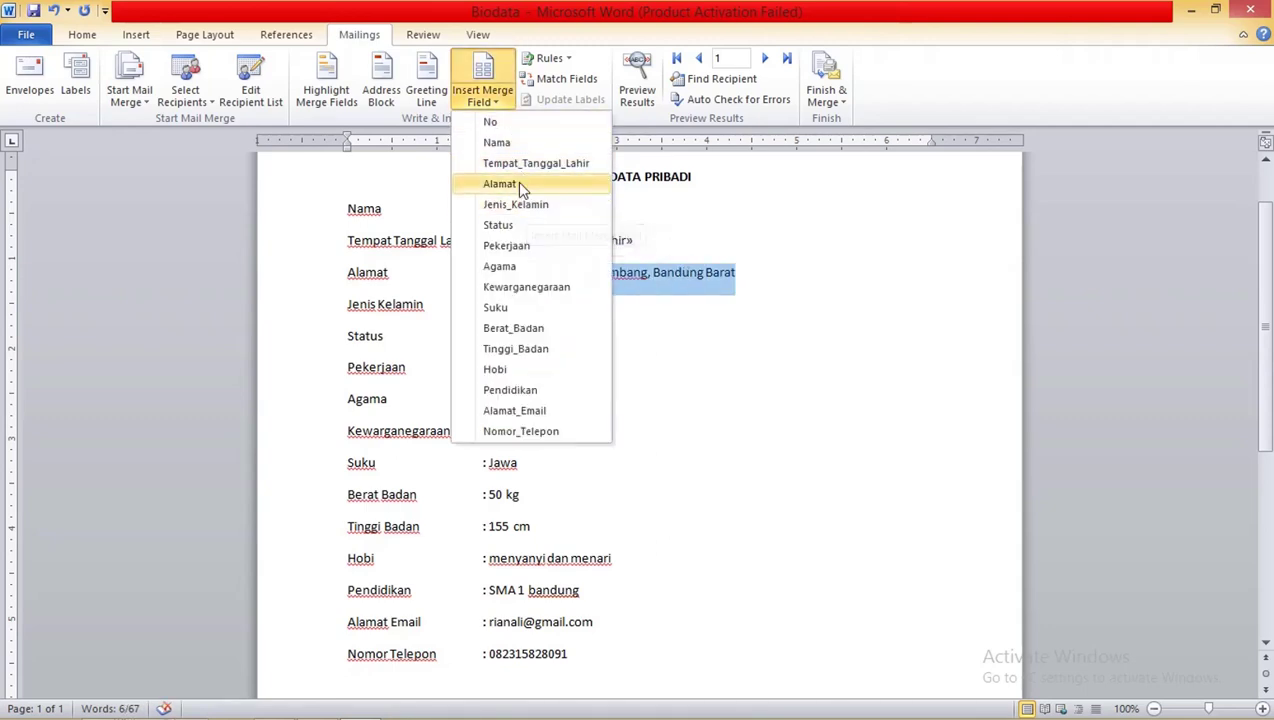
pyautogui.click(519, 186)
pyautogui.moveTo(545, 303); pyautogui.dragTo(489, 304)
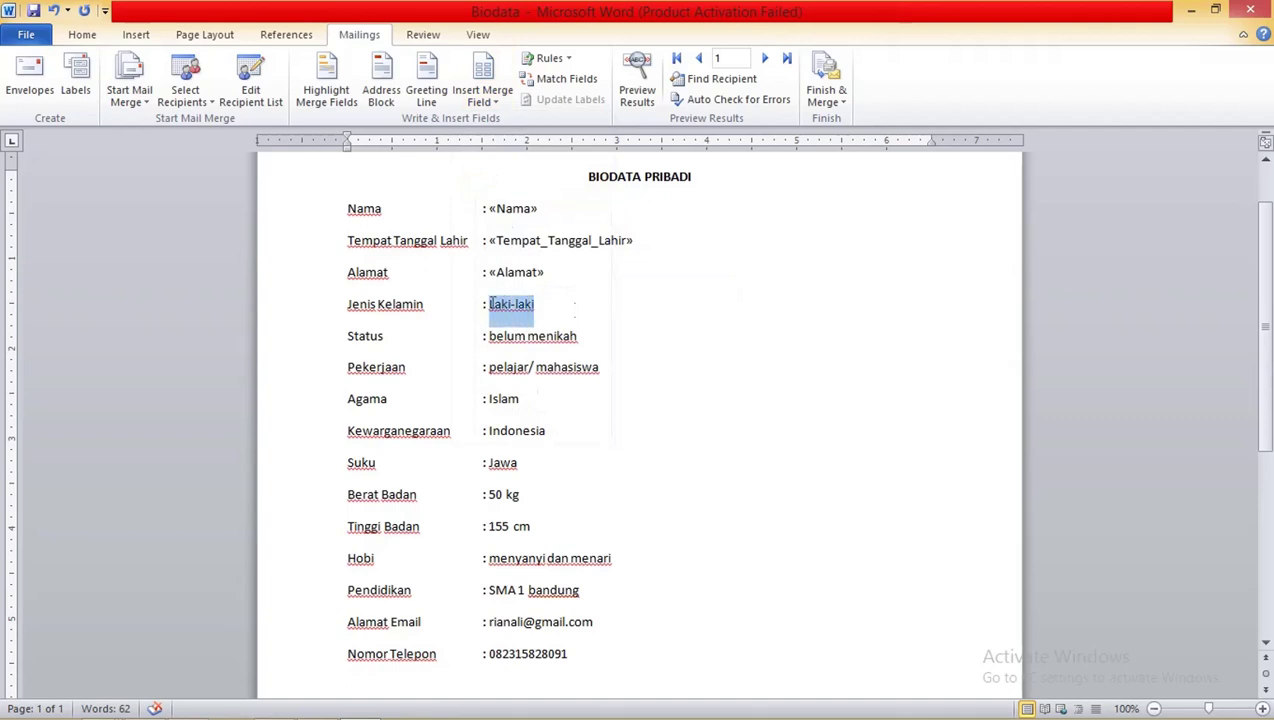
pyautogui.click(483, 96)
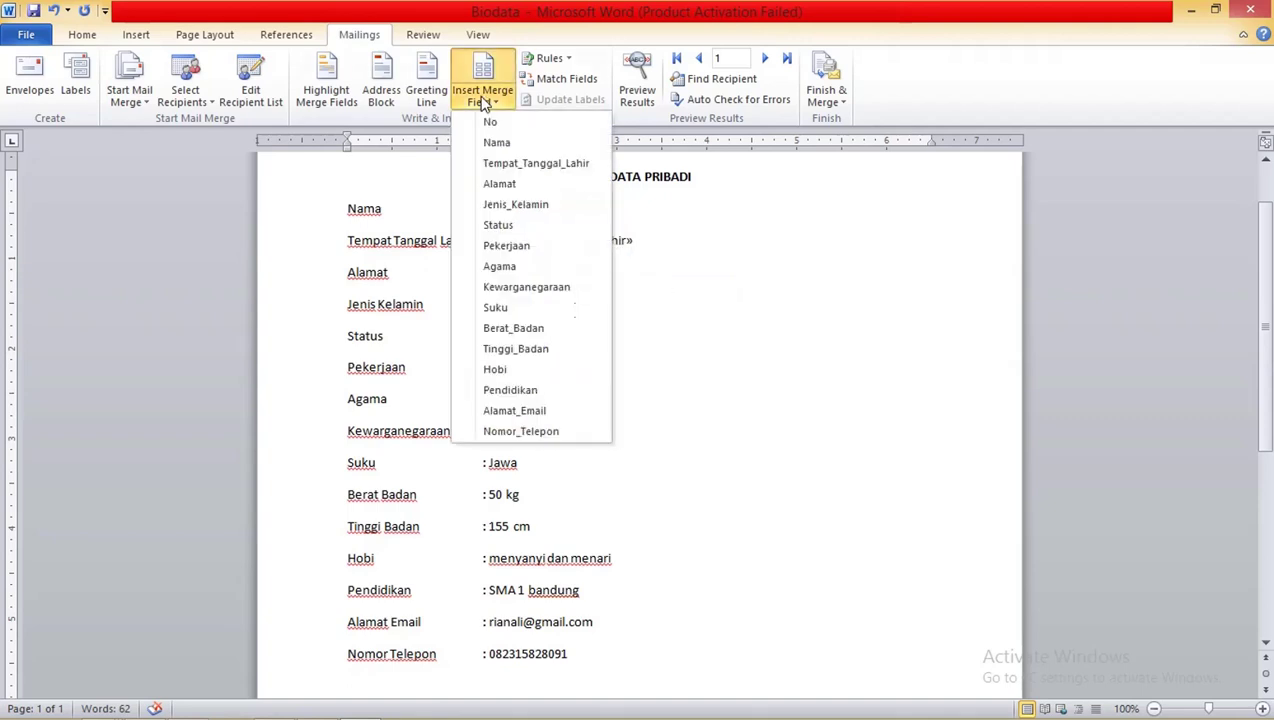
pyautogui.click(512, 204)
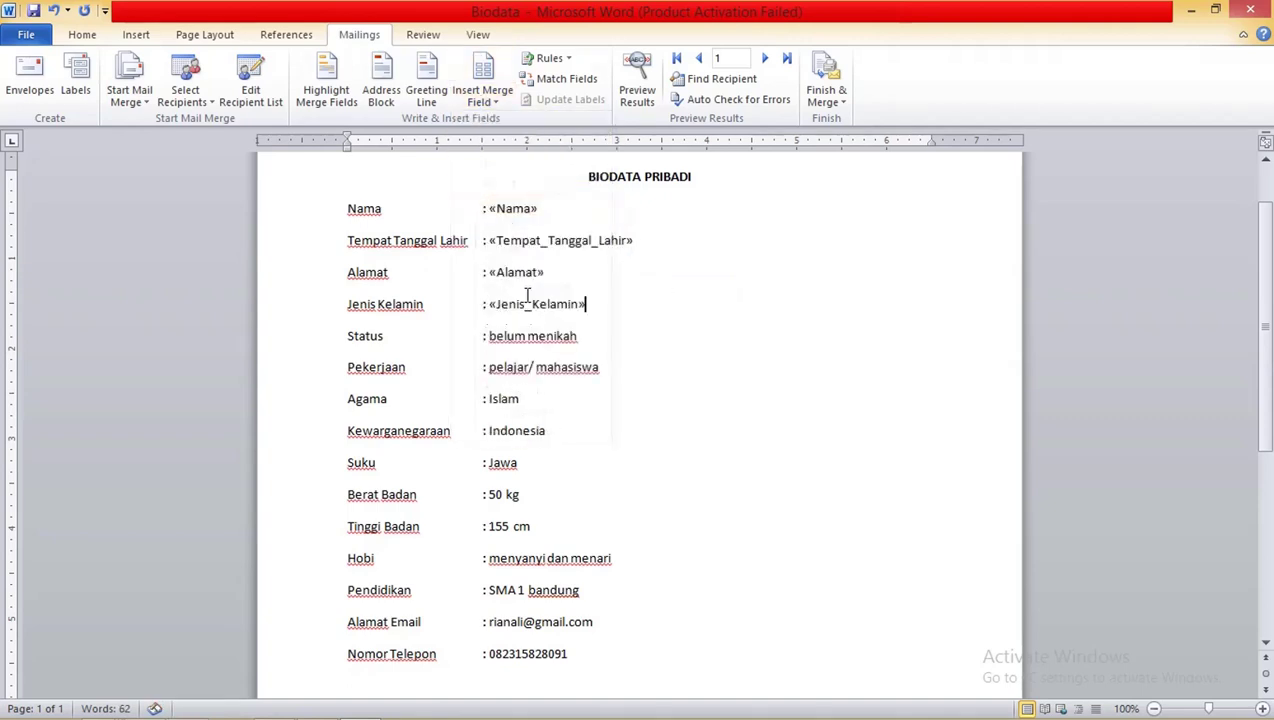
# - Replace 'belum menikah' and 'pelajar/ mahasiswa' with «Status» and «Pekerjaan»
pyautogui.moveTo(582, 336); pyautogui.dragTo(489, 336)
pyautogui.click(560, 336)
pyautogui.moveTo(586, 336); pyautogui.dragTo(500, 346)
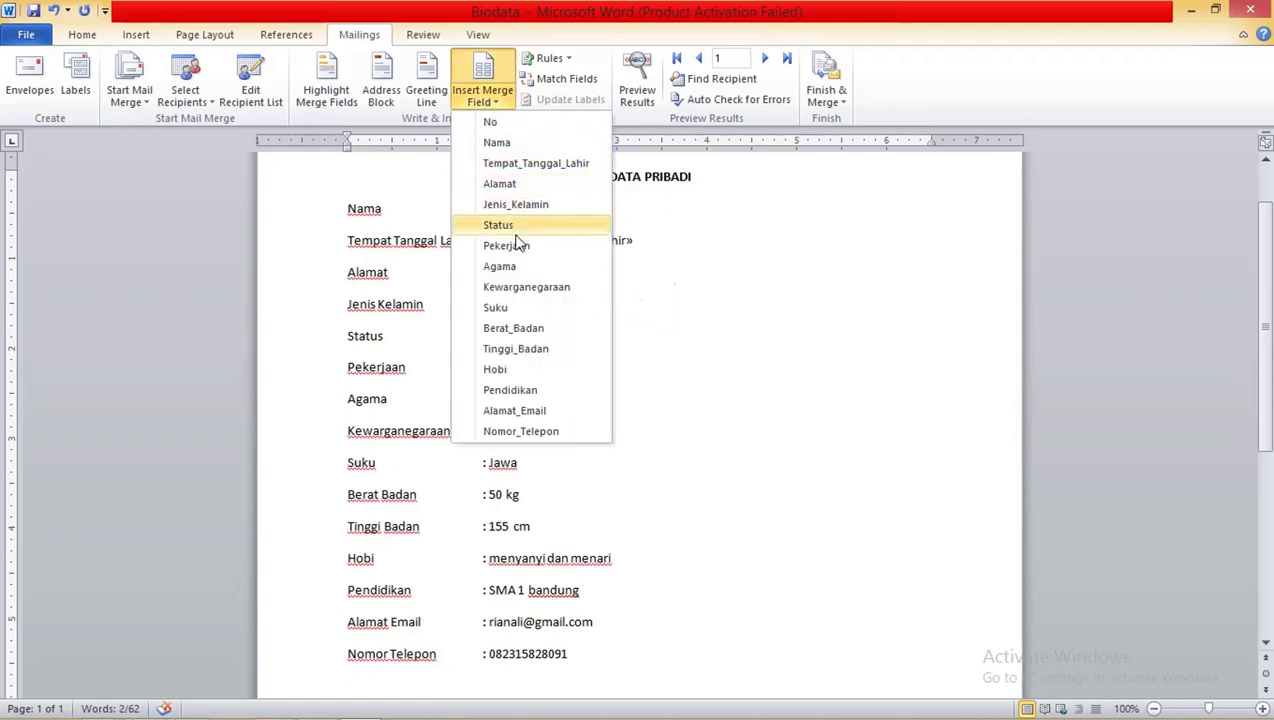
pyautogui.click(512, 226)
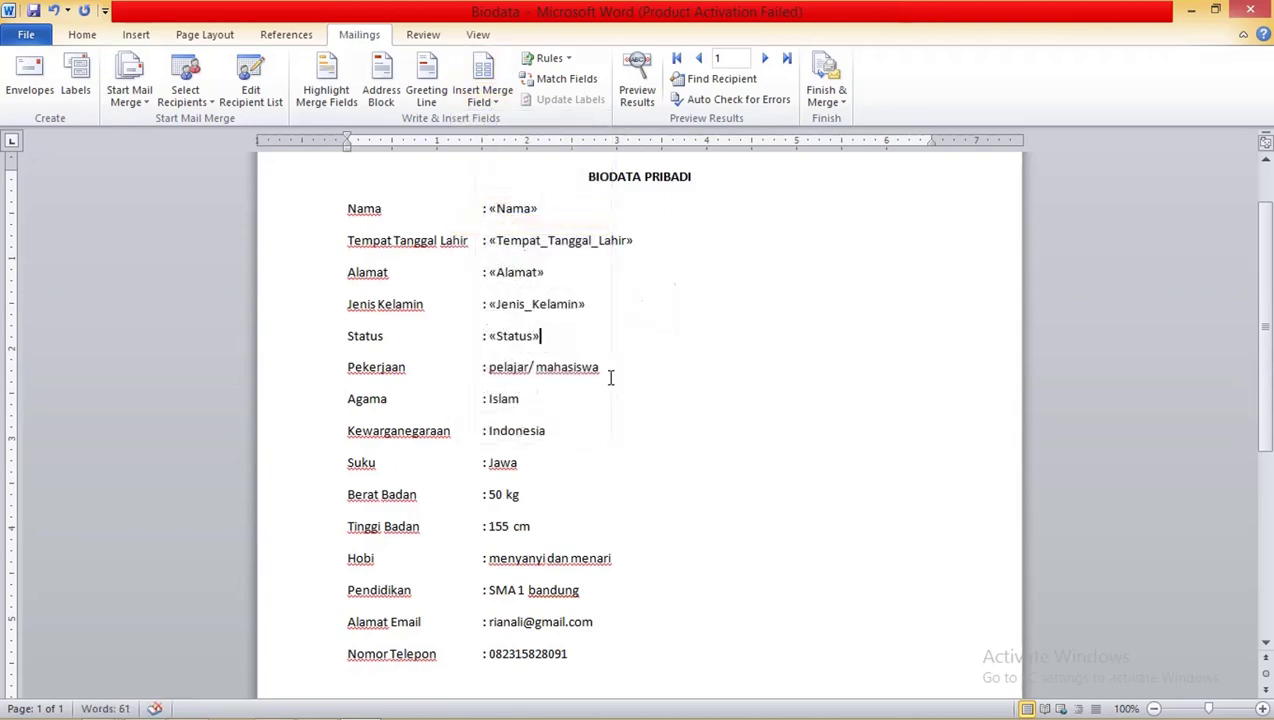
pyautogui.moveTo(610, 377); pyautogui.dragTo(490, 374)
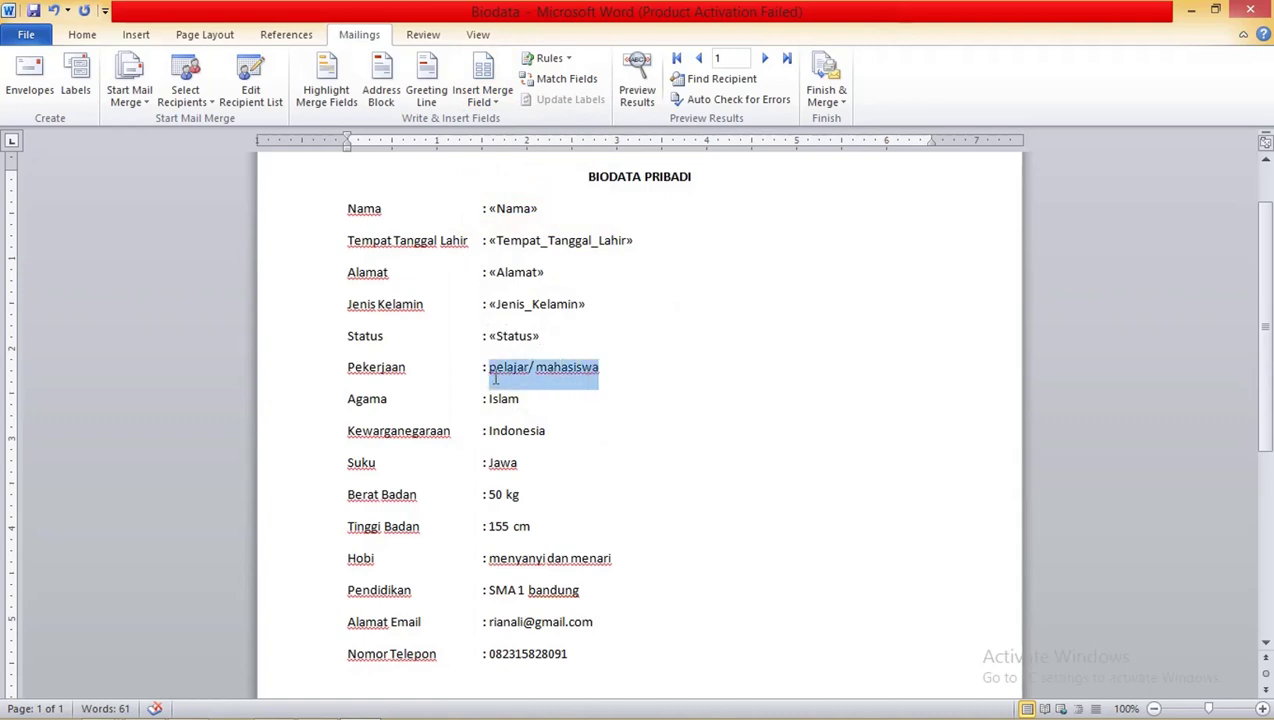
pyautogui.click(484, 104)
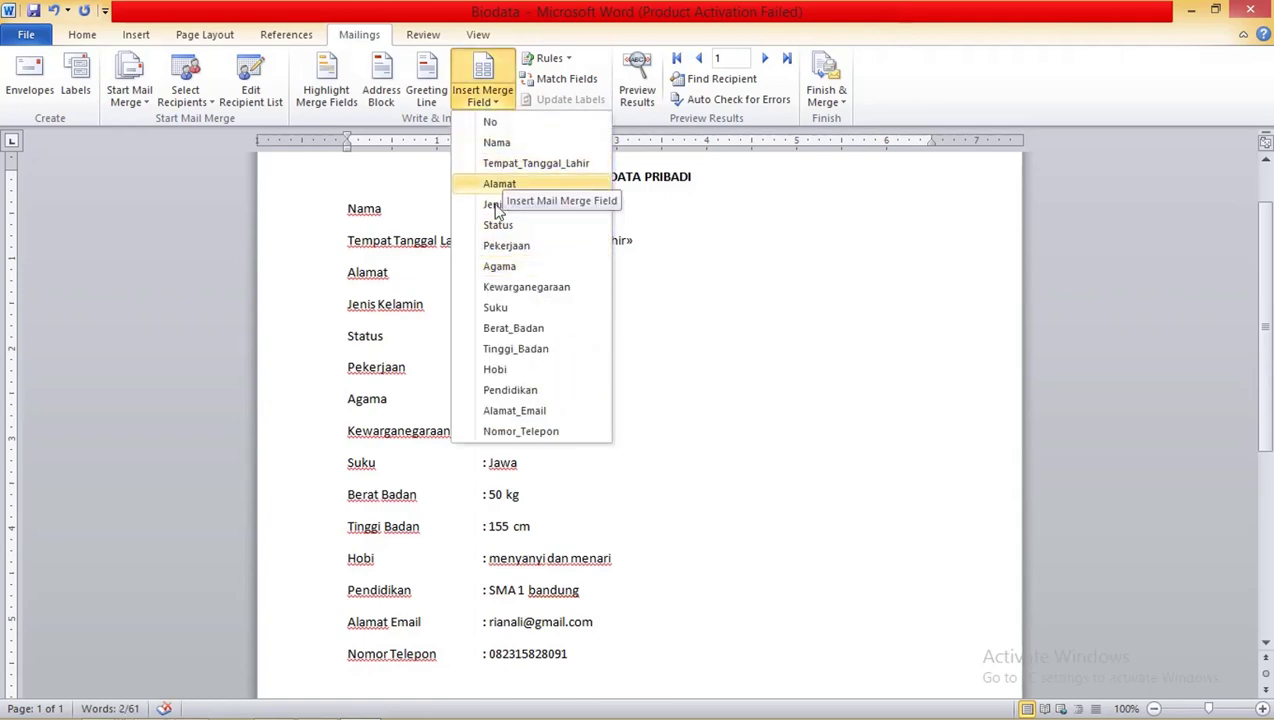
pyautogui.click(510, 249)
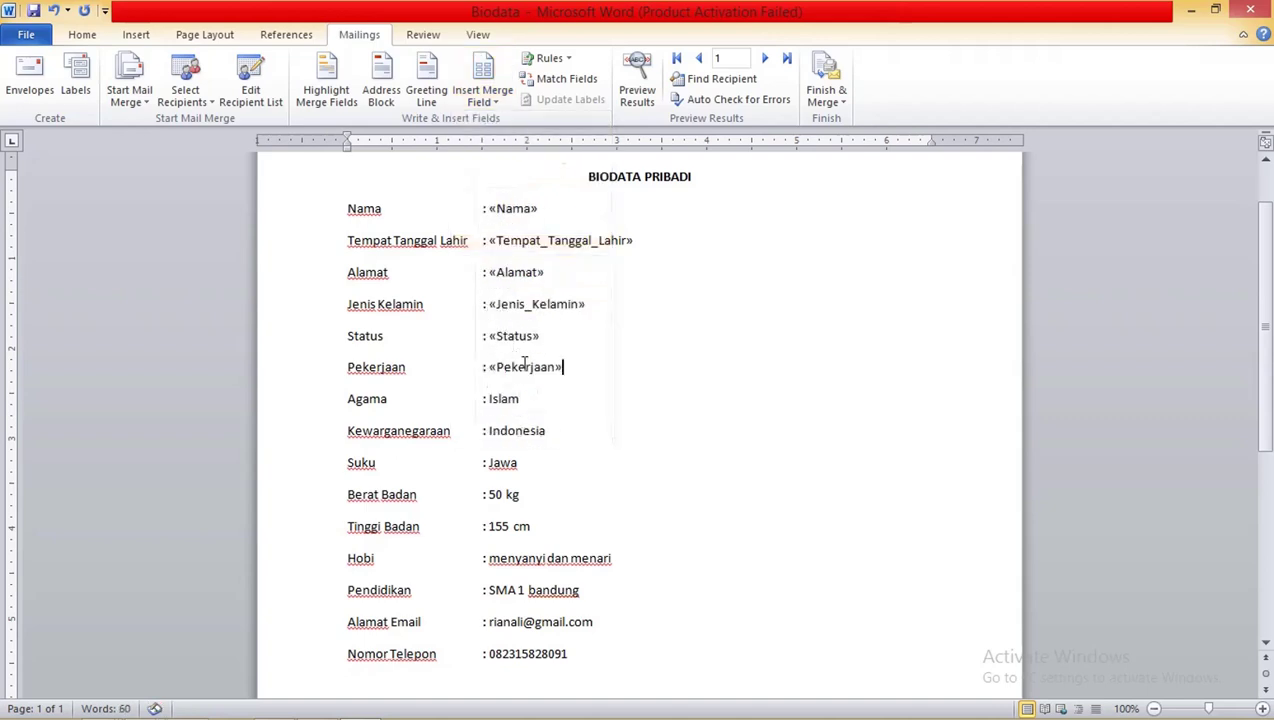
# - Replace Islam, Indonesia and Jawa with «Agama», «Kewarganegaraan» and «Suku»
pyautogui.moveTo(537, 398); pyautogui.dragTo(493, 401)
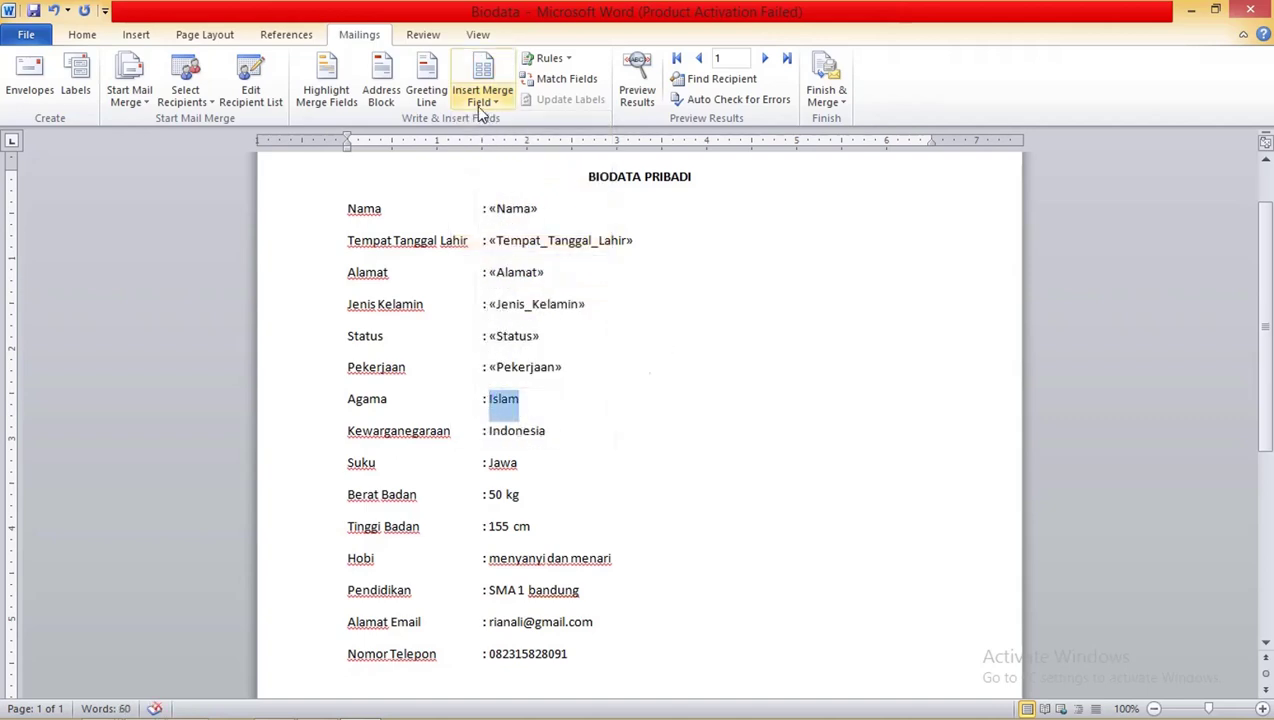
pyautogui.click(484, 95)
pyautogui.click(524, 268)
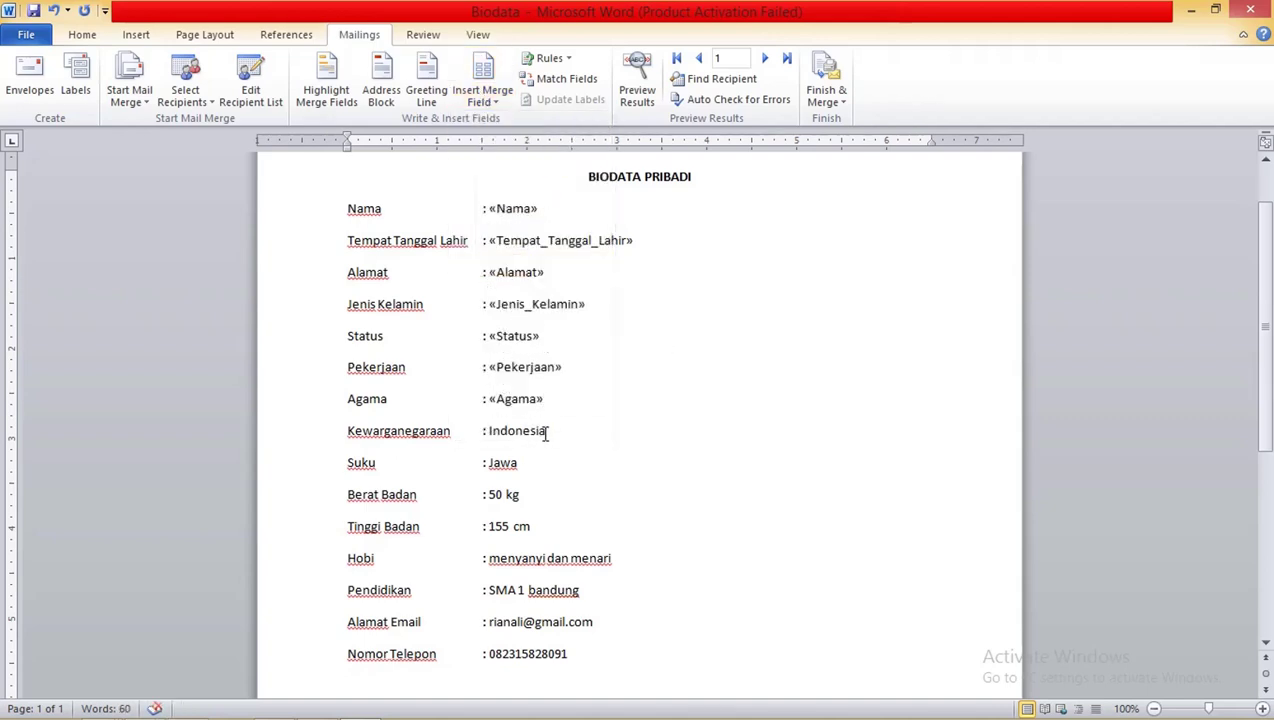
pyautogui.moveTo(545, 431); pyautogui.dragTo(491, 437)
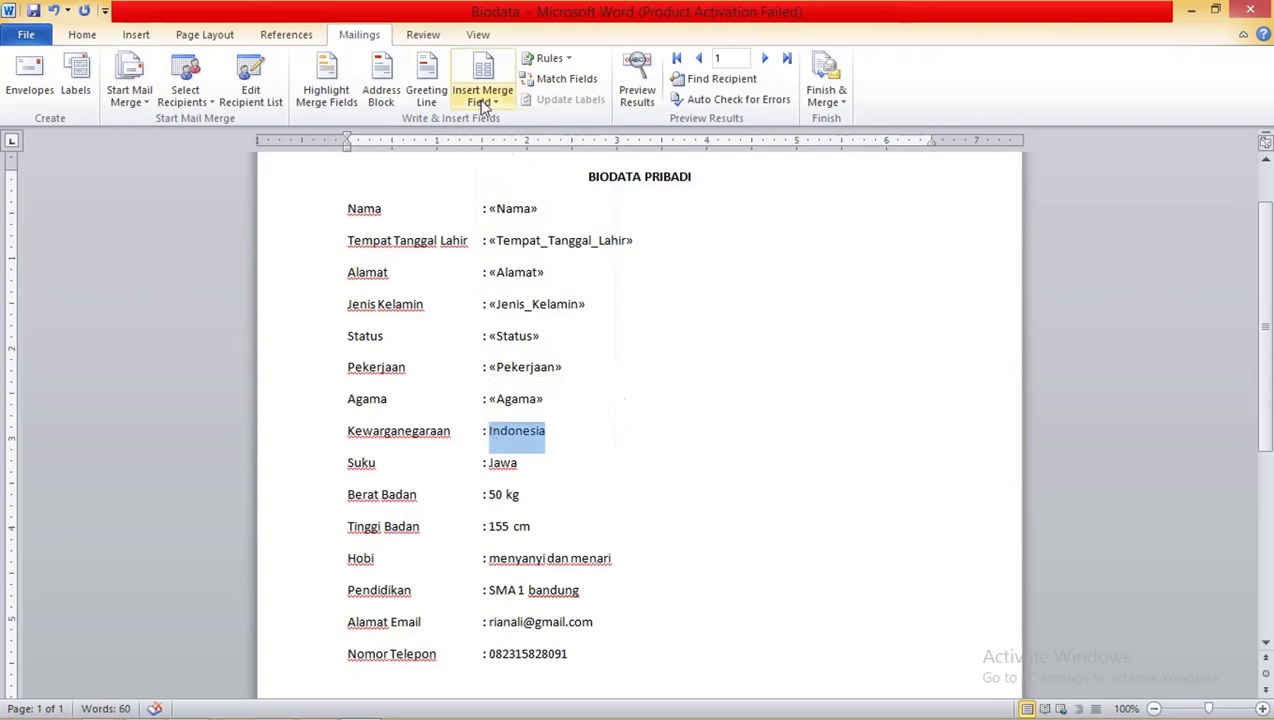
pyautogui.click(484, 95)
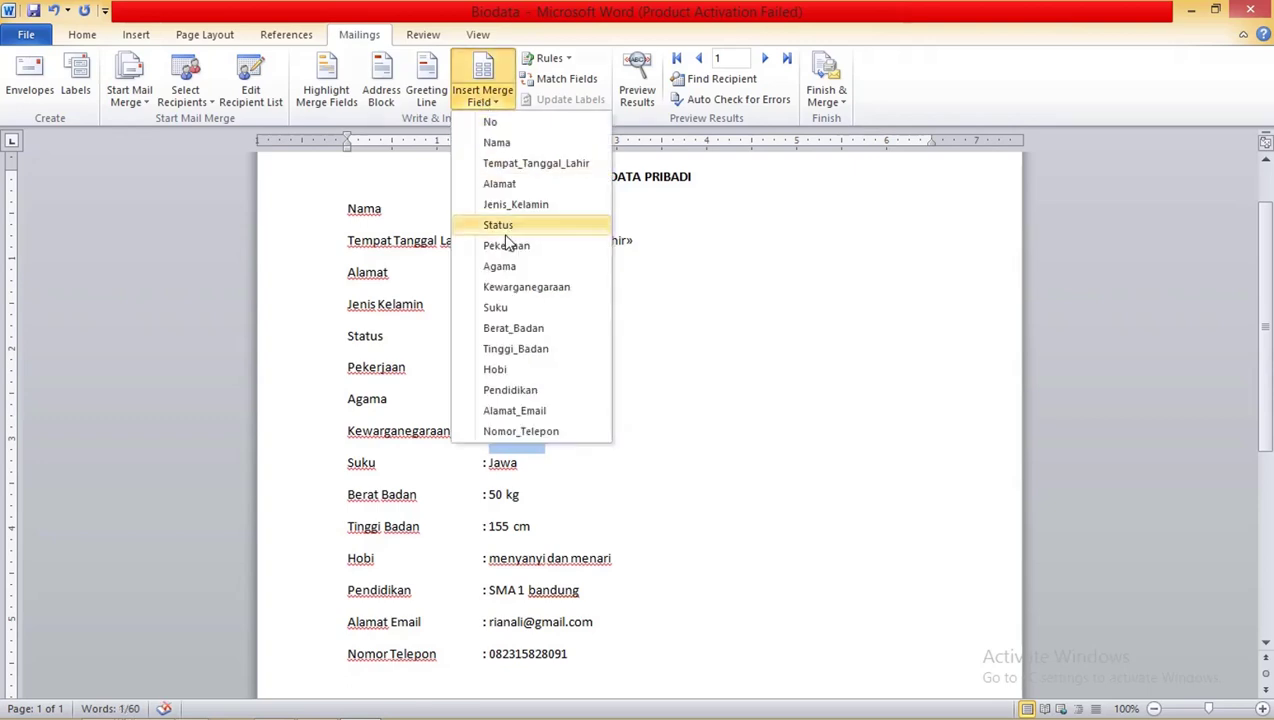
pyautogui.click(517, 292)
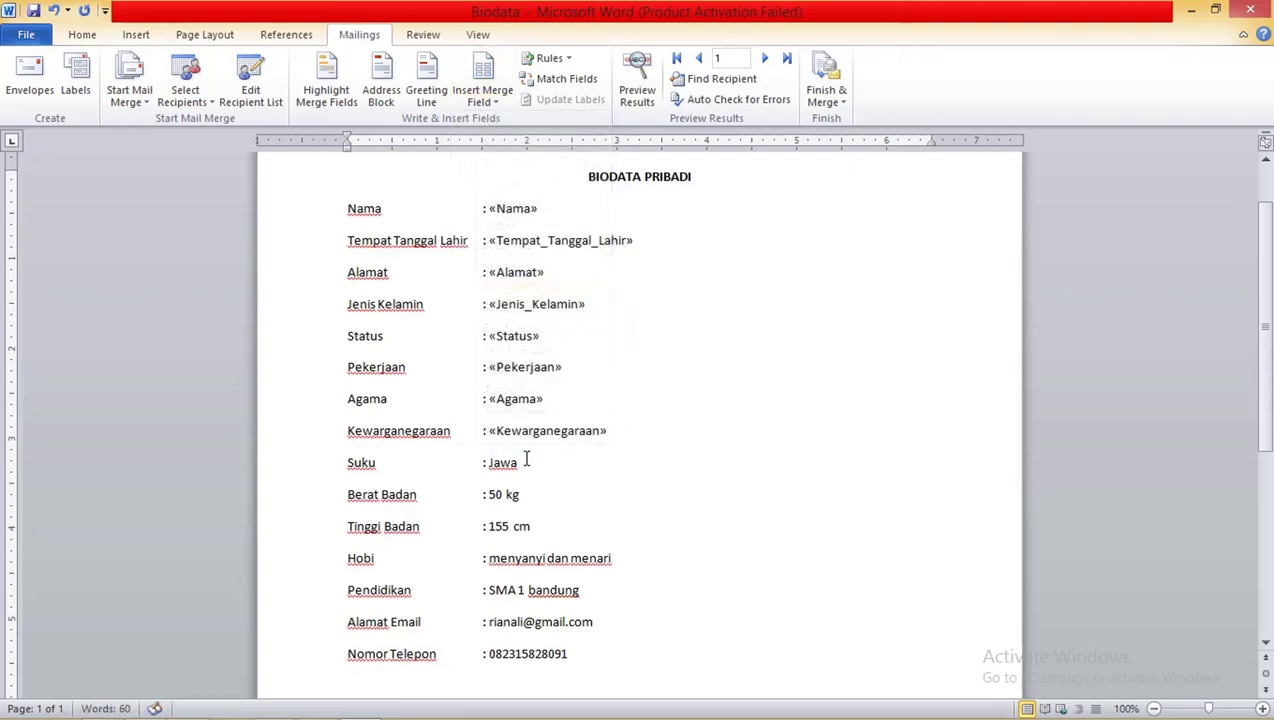
pyautogui.moveTo(519, 463); pyautogui.dragTo(492, 465)
pyautogui.click(484, 95)
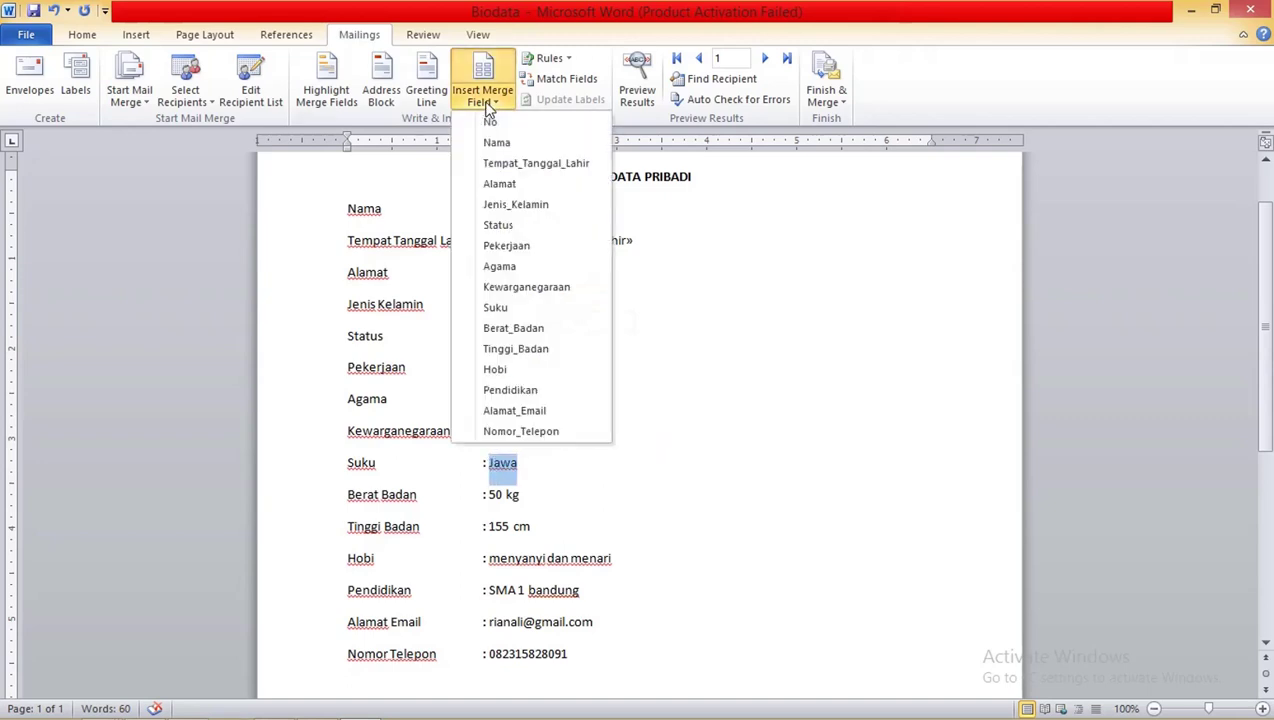
pyautogui.click(495, 307)
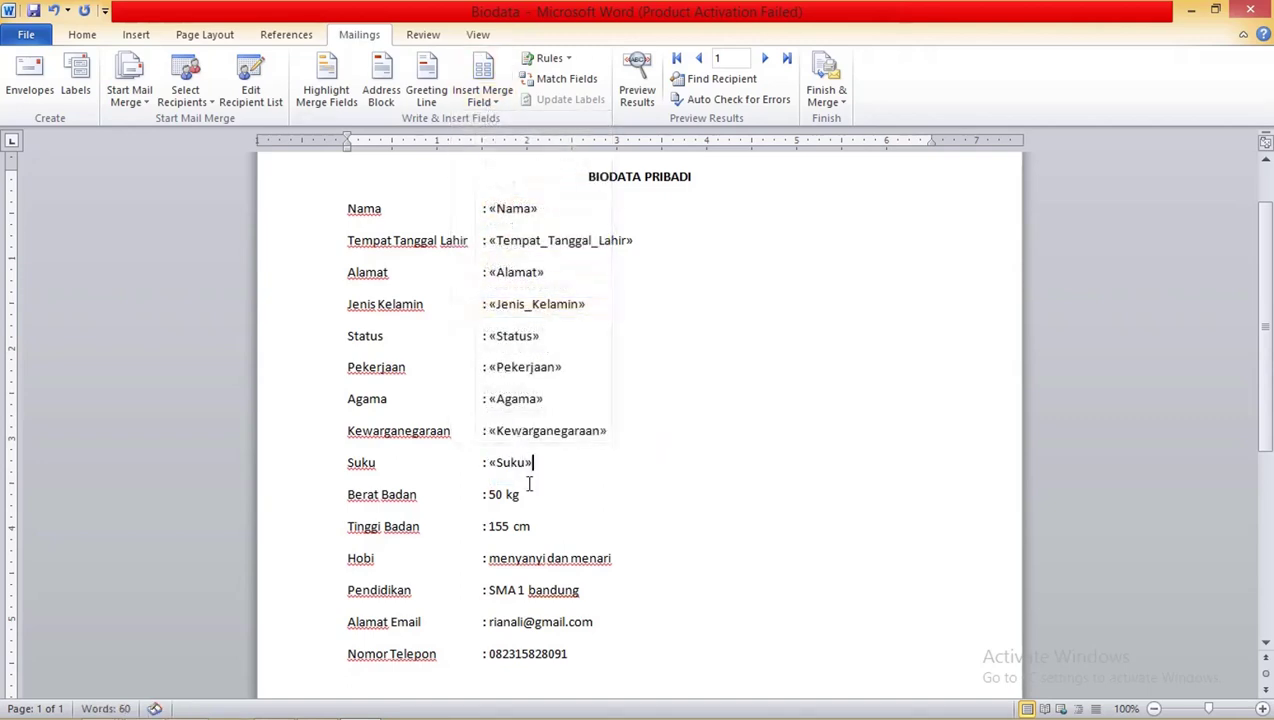
# - Replace only the number 50 with «Berat_Badan», keeping 'kg' after it
pyautogui.moveTo(521, 495); pyautogui.dragTo(500, 494)
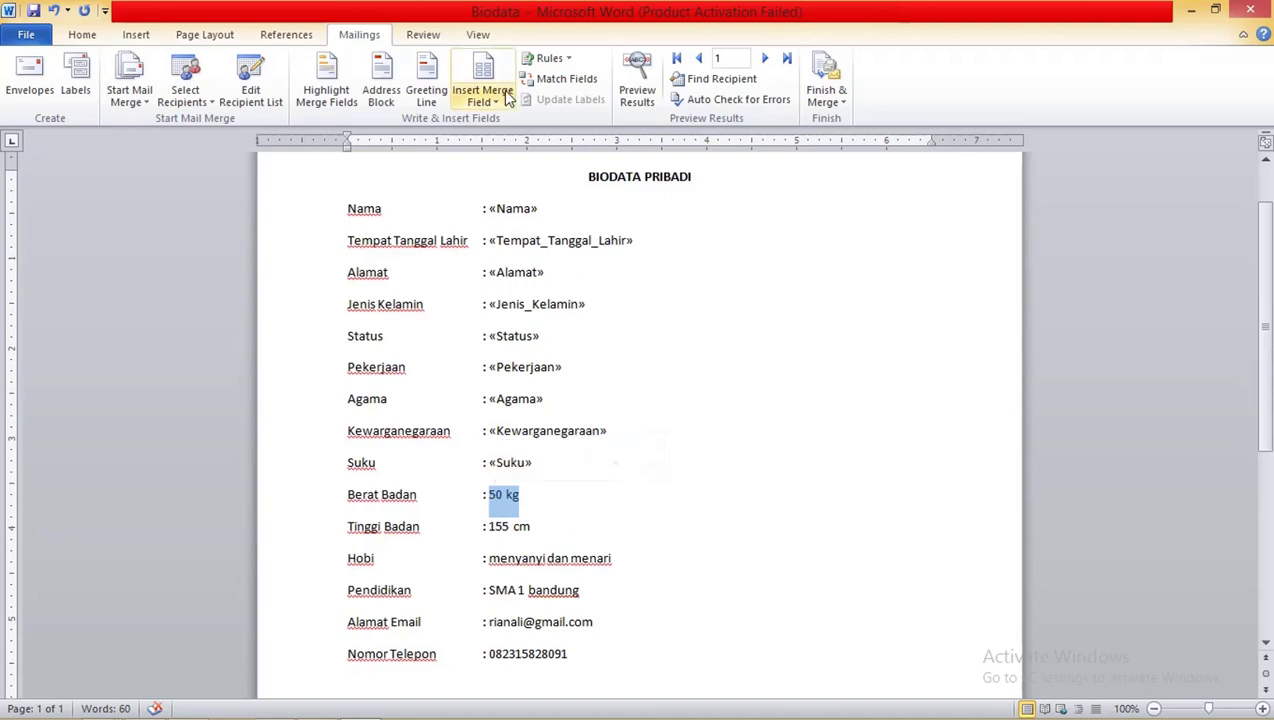
pyautogui.click(517, 461)
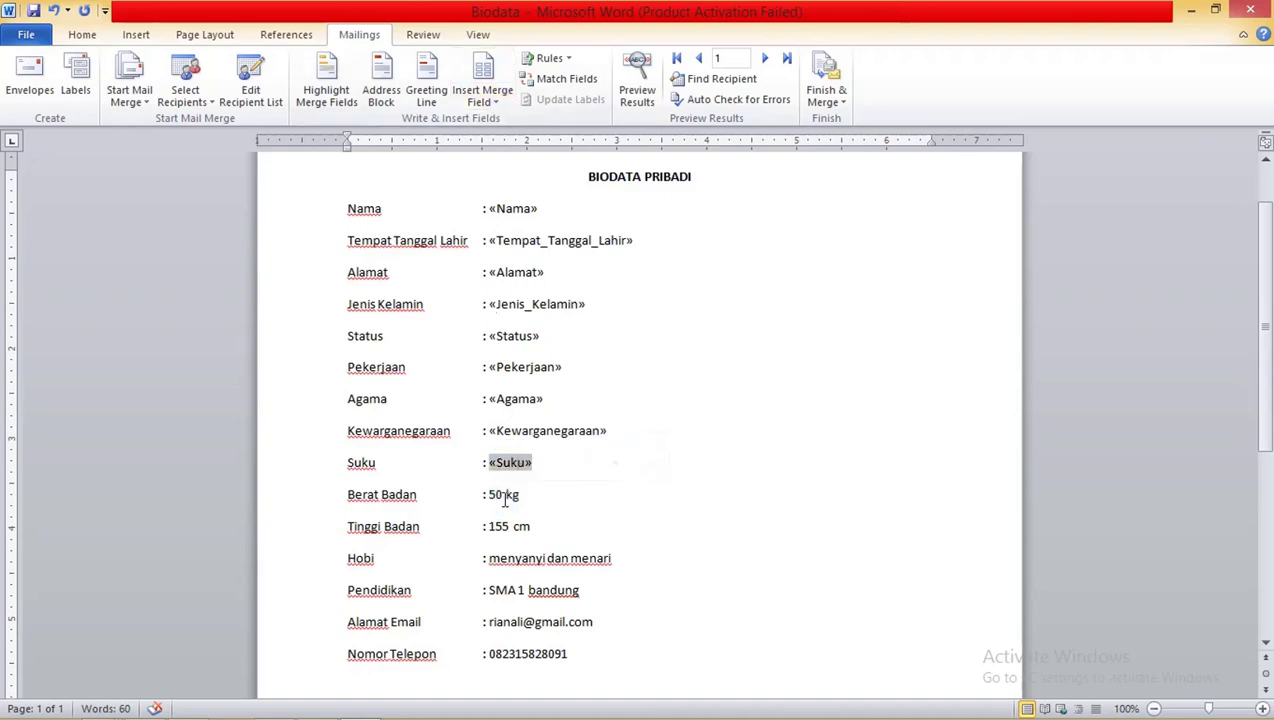
pyautogui.click(501, 497)
pyautogui.keyDown('ctrl'); pyautogui.scroll(2, 504, 507); pyautogui.keyUp('ctrl')
pyautogui.keyDown('ctrl'); pyautogui.scroll(4, 505, 450); pyautogui.keyUp('ctrl')
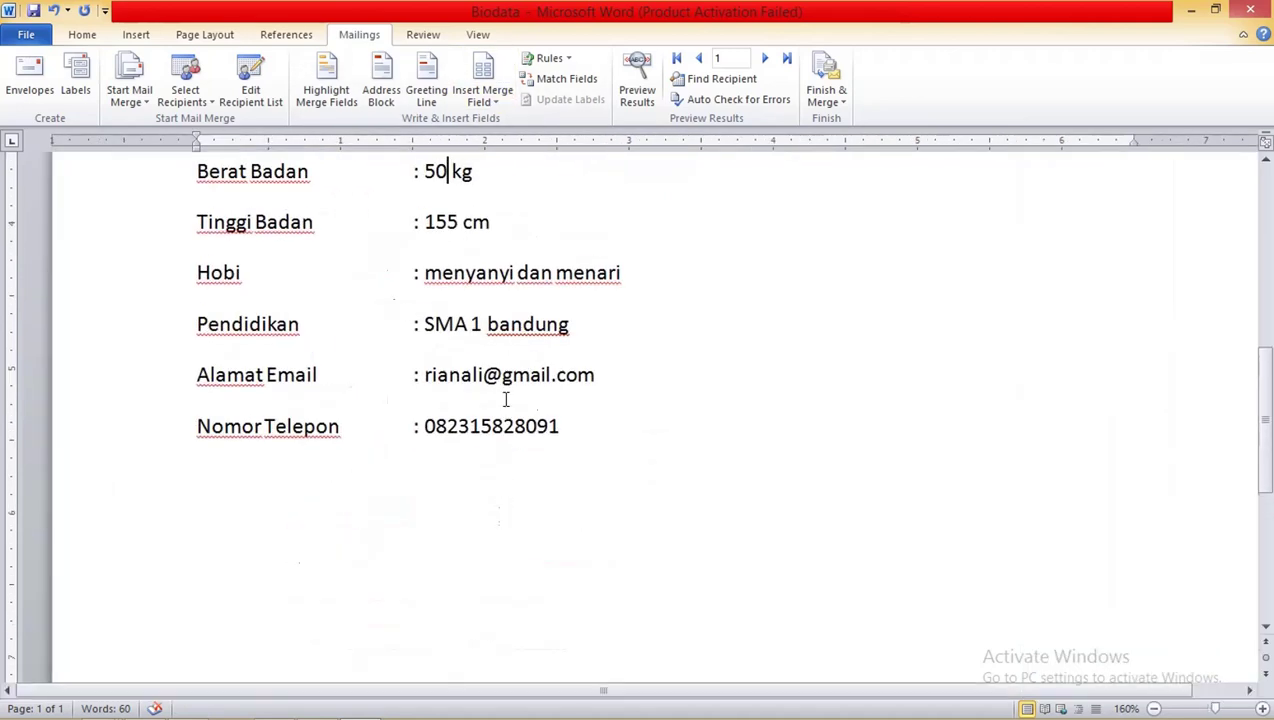
pyautogui.scroll(2, 445, 200)
pyautogui.keyDown('ctrl'); pyautogui.scroll(2, 458, 290); pyautogui.keyUp('ctrl')
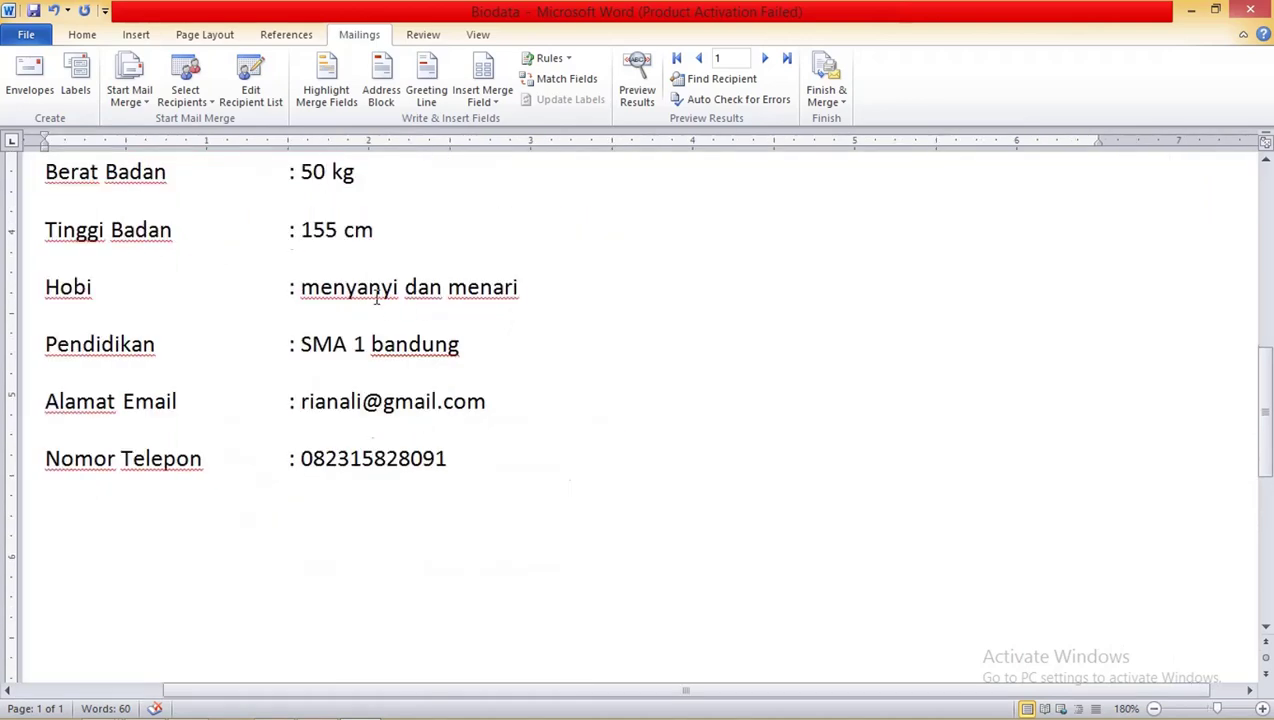
pyautogui.scroll(3, 377, 296)
pyautogui.doubleClick(314, 335)
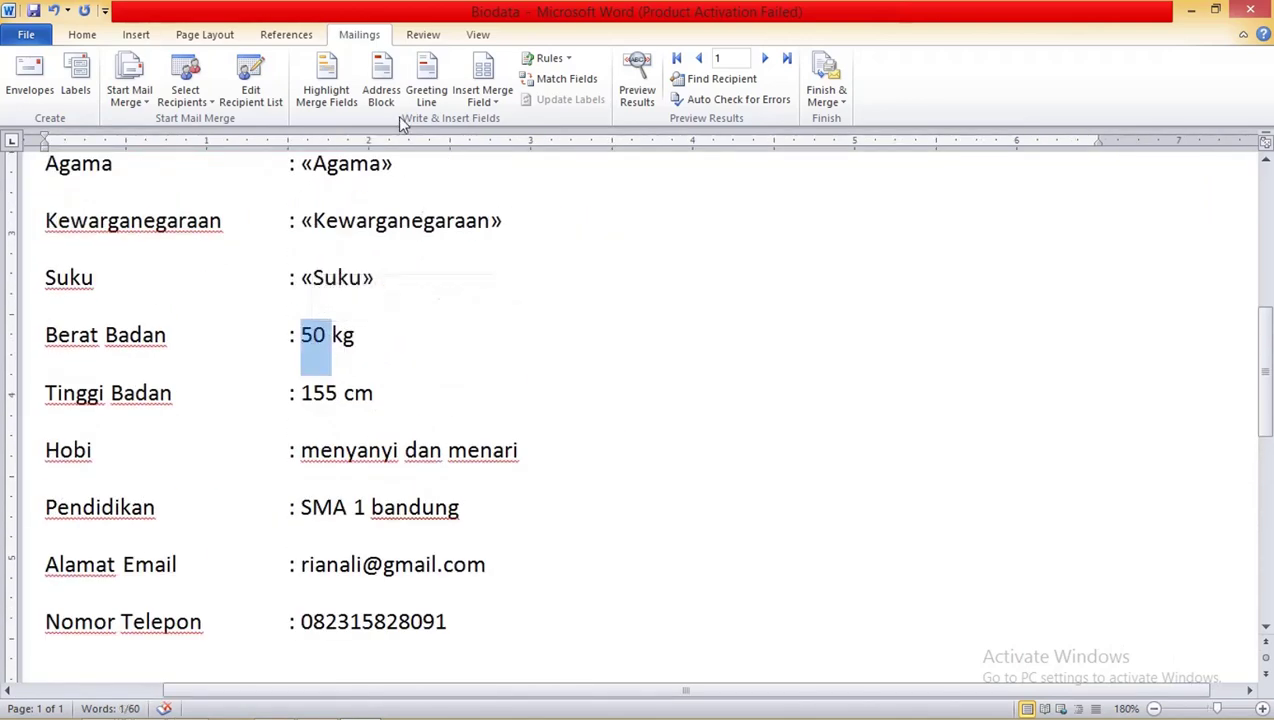
pyautogui.click(471, 106)
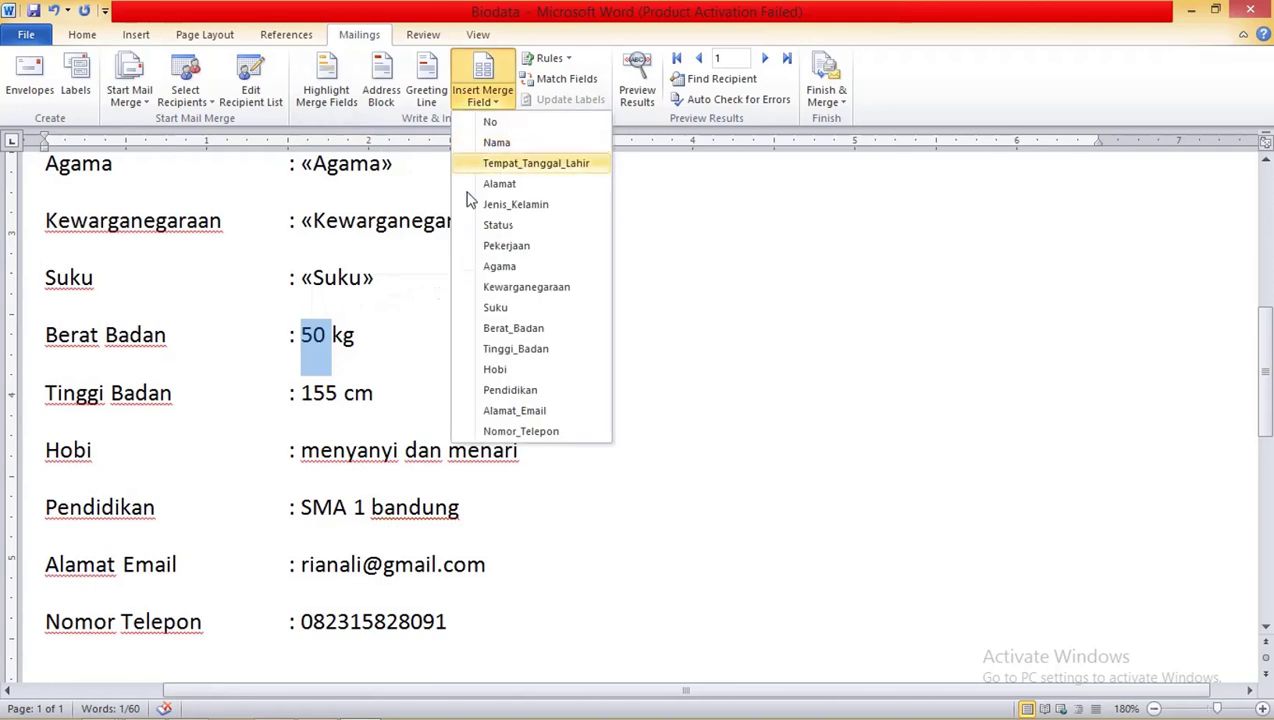
pyautogui.click(508, 330)
# - Replace 155 with «Tinggi_Badan» and 'menyanyi dan menari' with «Hobi»
pyautogui.doubleClick(320, 393)
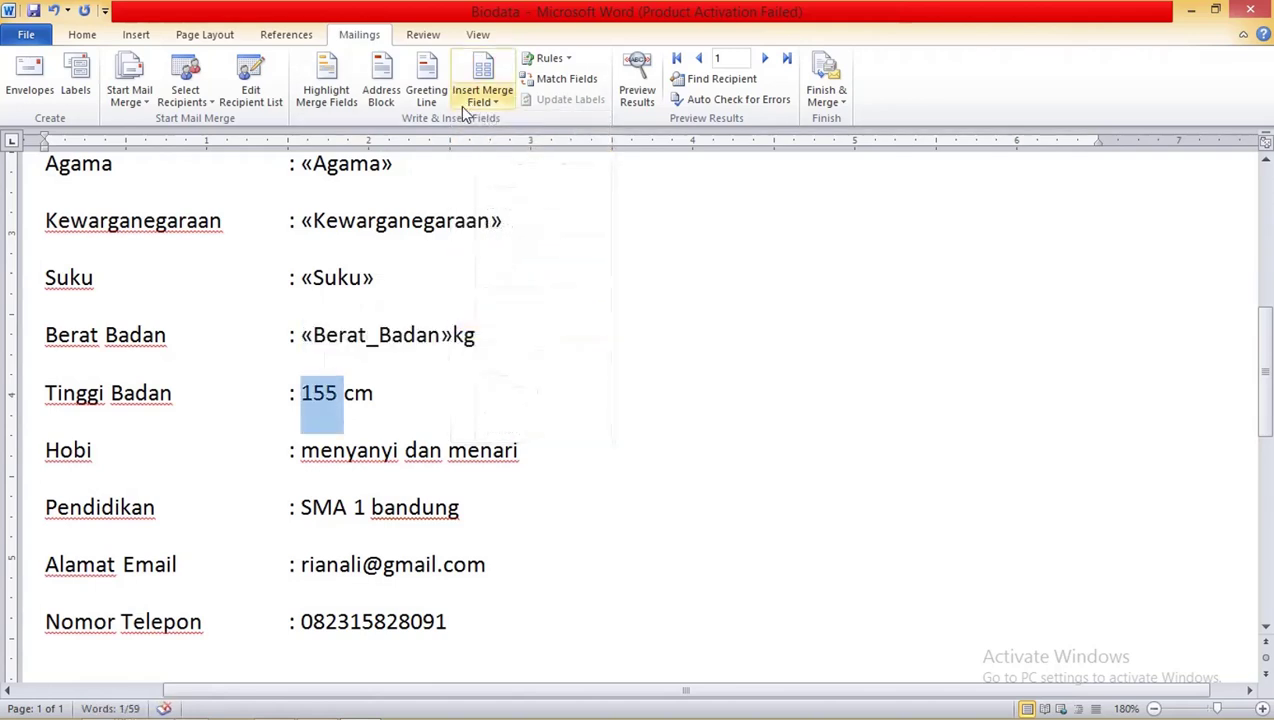
pyautogui.click(474, 104)
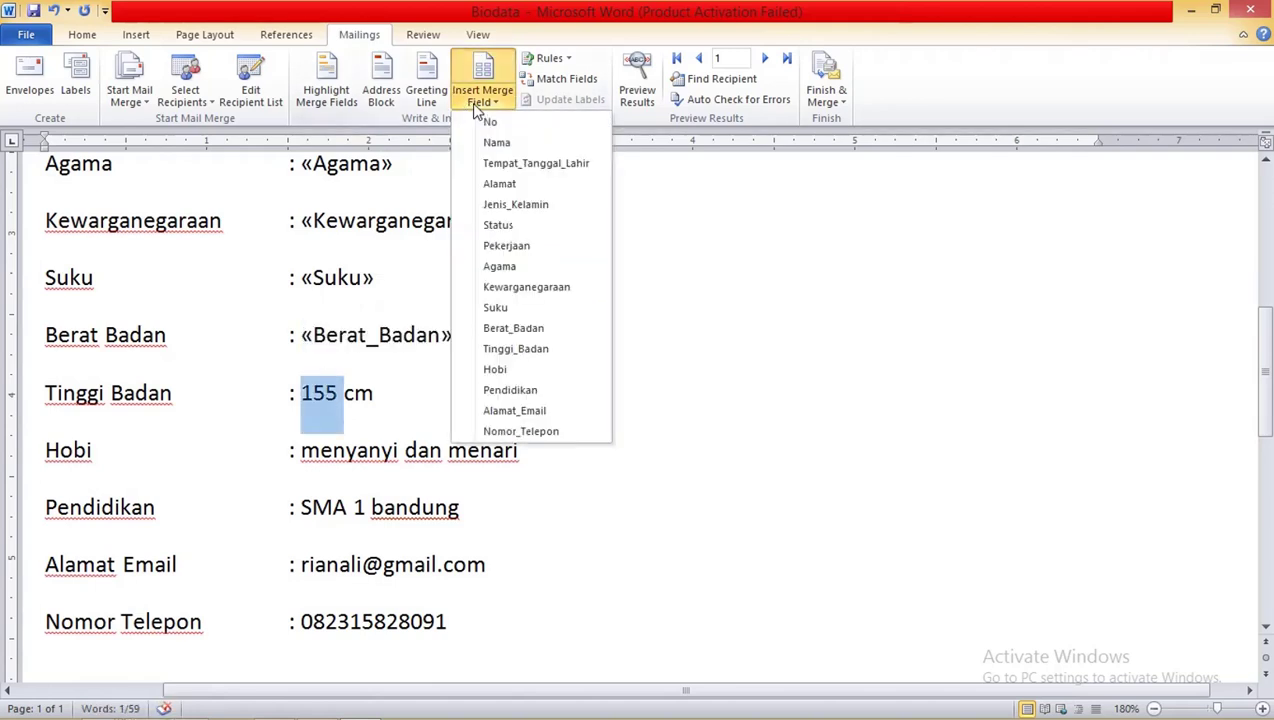
pyautogui.click(522, 350)
pyautogui.moveTo(524, 452); pyautogui.dragTo(357, 455)
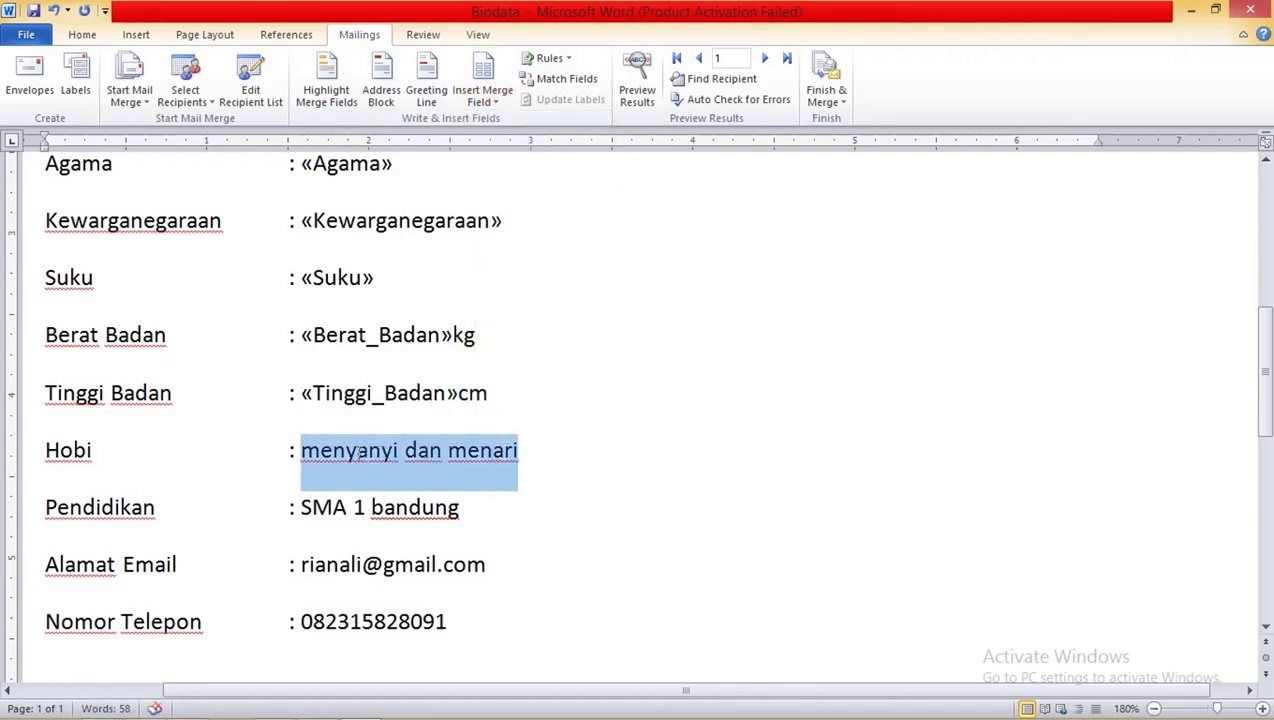
pyautogui.click(480, 100)
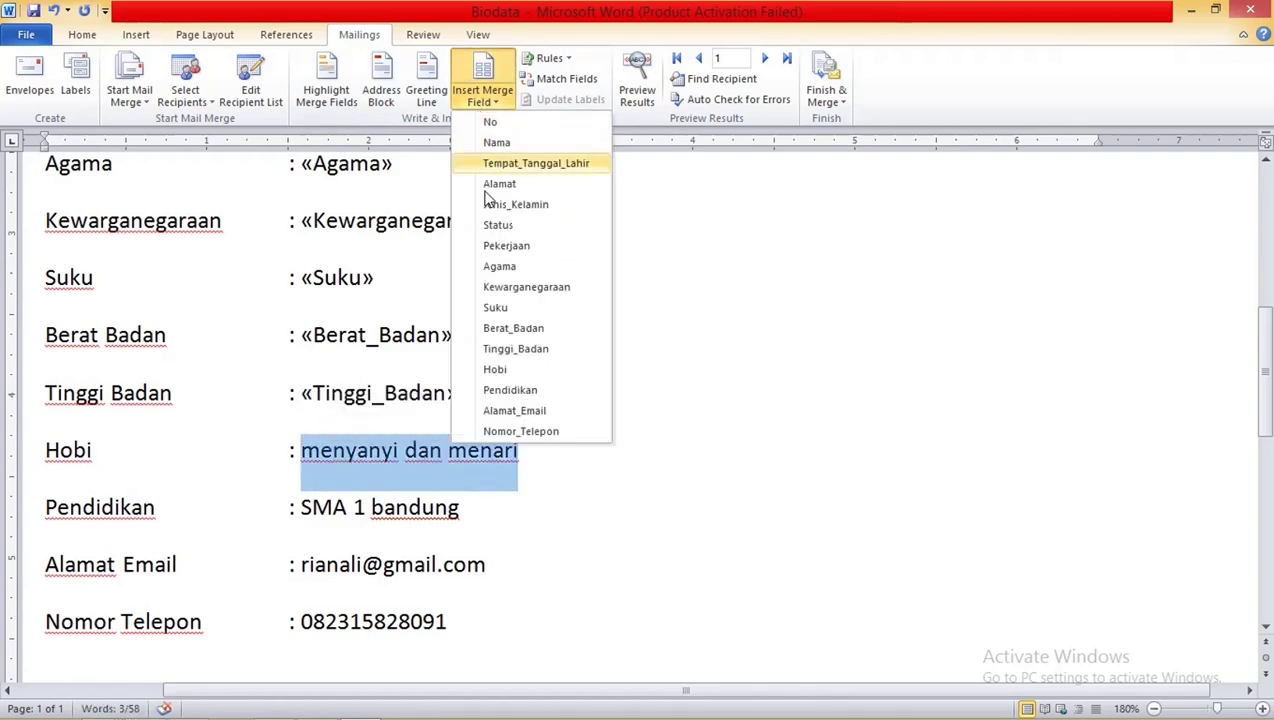
pyautogui.click(519, 372)
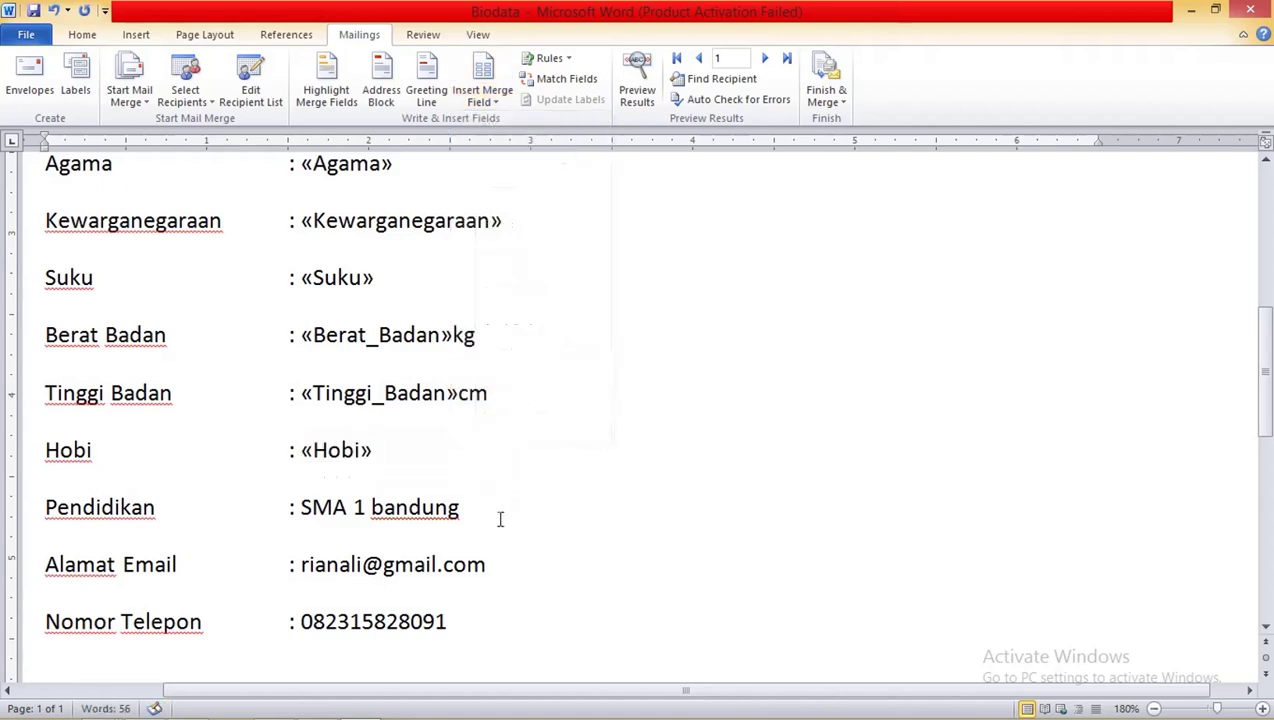
# - Replace the sample school and e-mail address with «Pendidikan» and «Alamat_Email»
pyautogui.moveTo(460, 508); pyautogui.dragTo(344, 508)
pyautogui.click(482, 100)
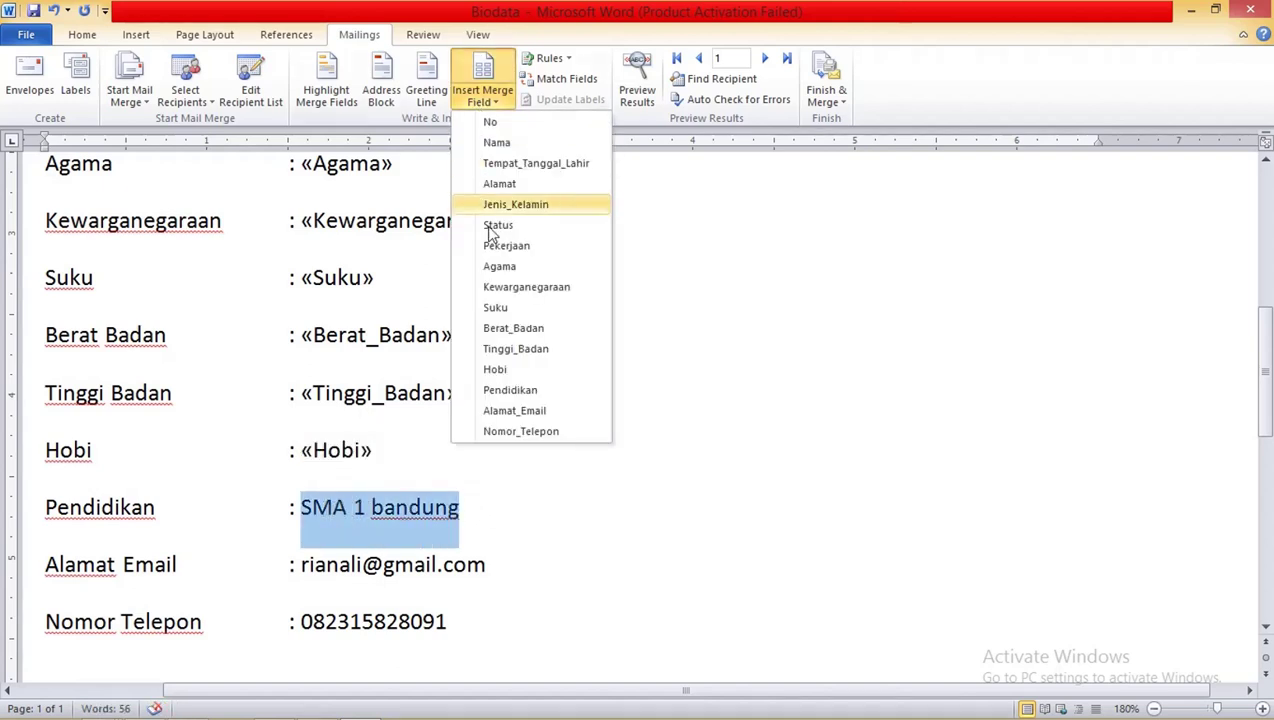
pyautogui.click(534, 389)
pyautogui.moveTo(486, 565); pyautogui.dragTo(300, 565)
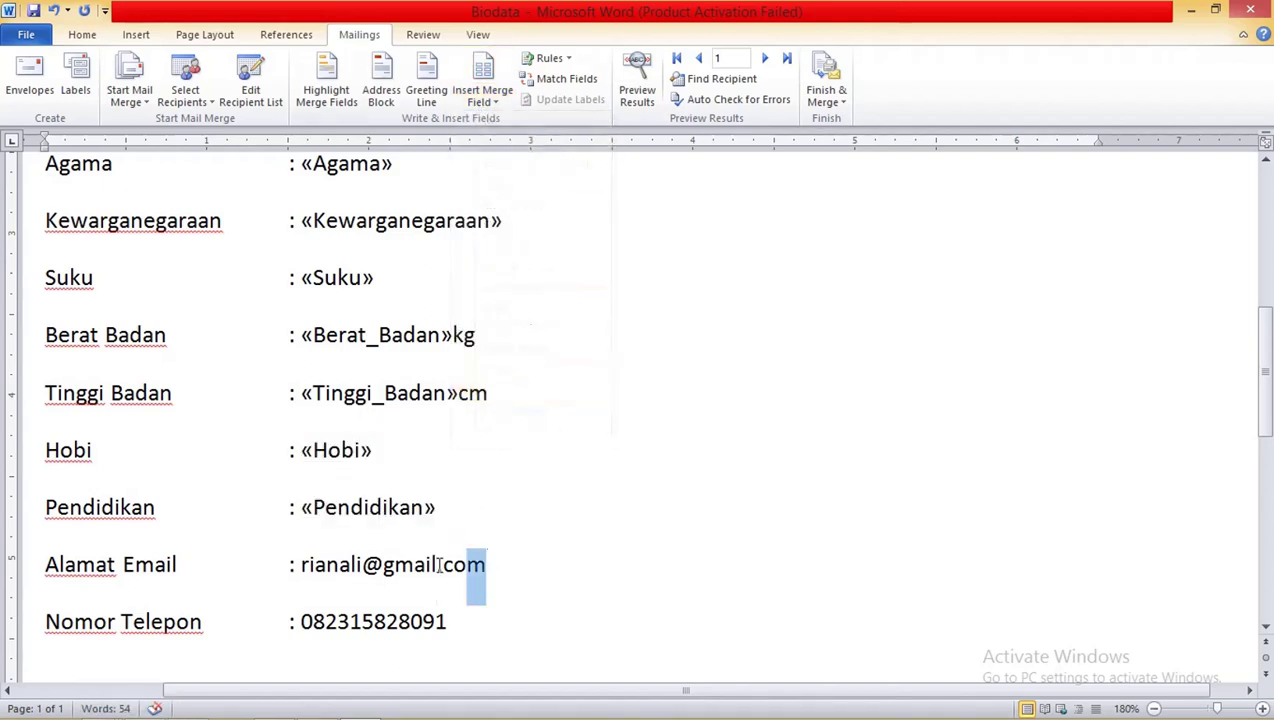
pyautogui.click(482, 100)
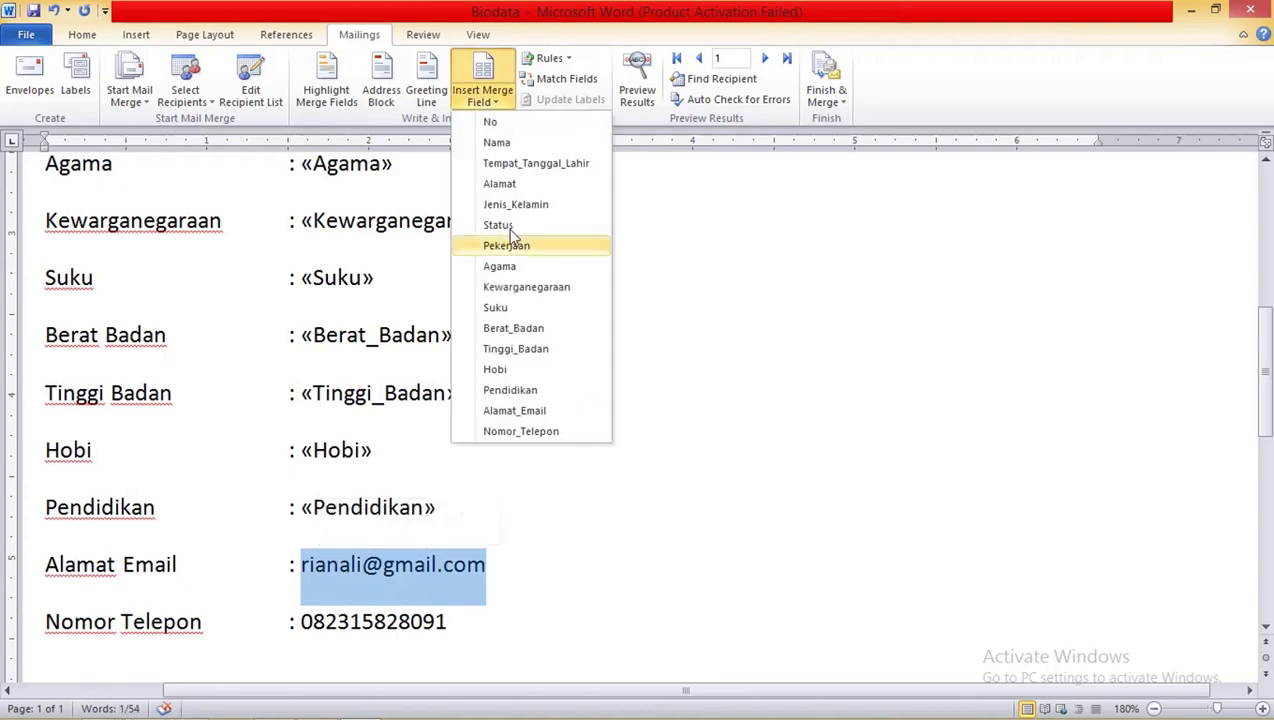
pyautogui.click(545, 410)
# - Replace the sample phone number with the «Nomor_Telepon» field
pyautogui.scroll(-3, 515, 441)
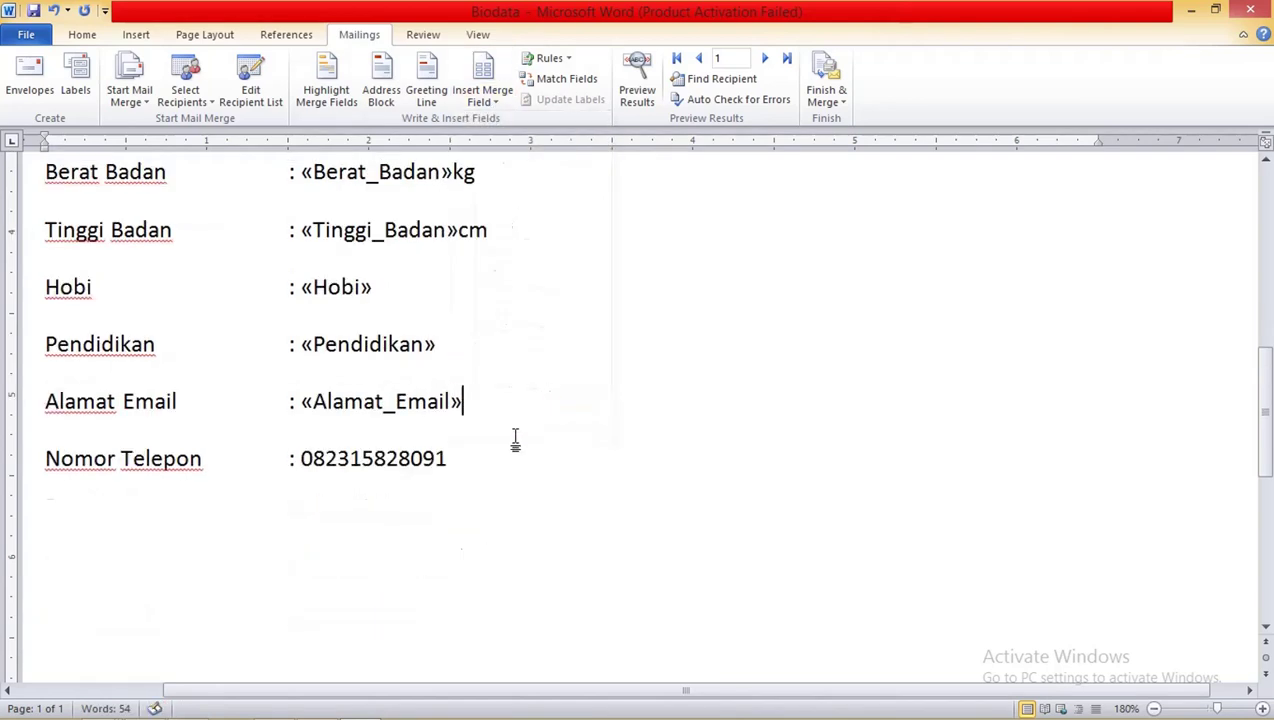
pyautogui.doubleClick(384, 458)
pyautogui.click(480, 100)
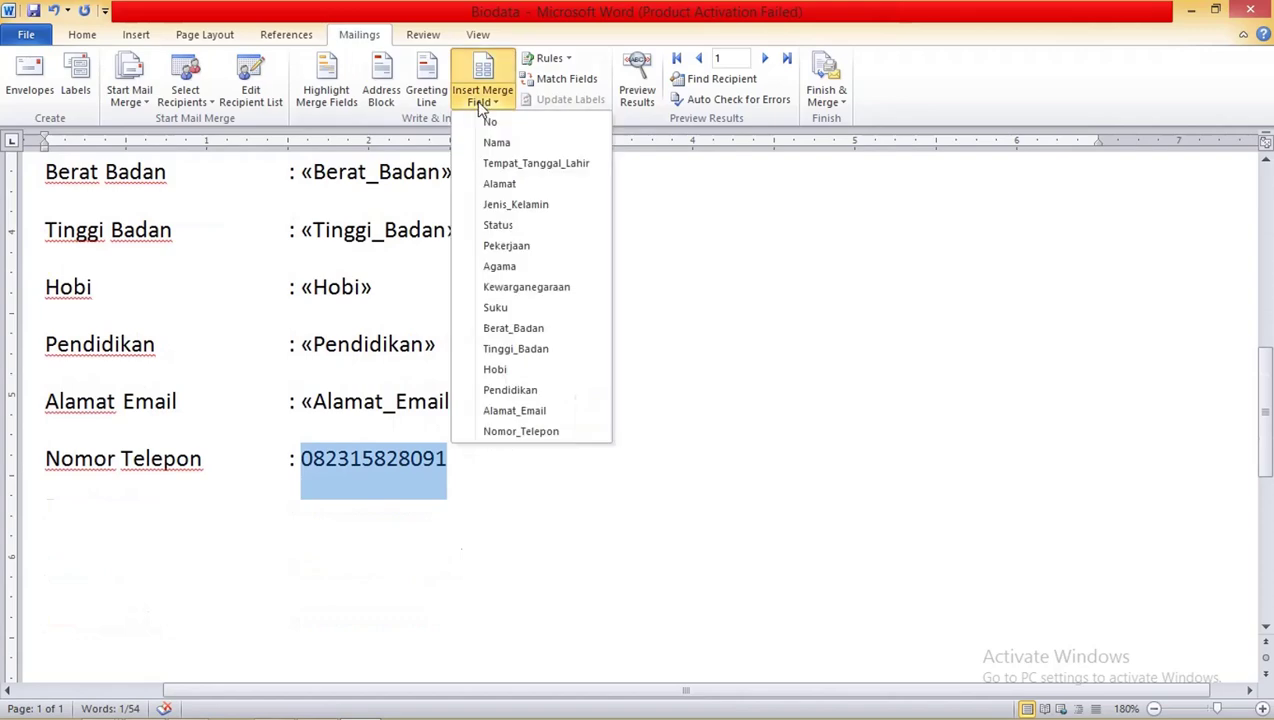
pyautogui.click(521, 431)
pyautogui.click(555, 321)
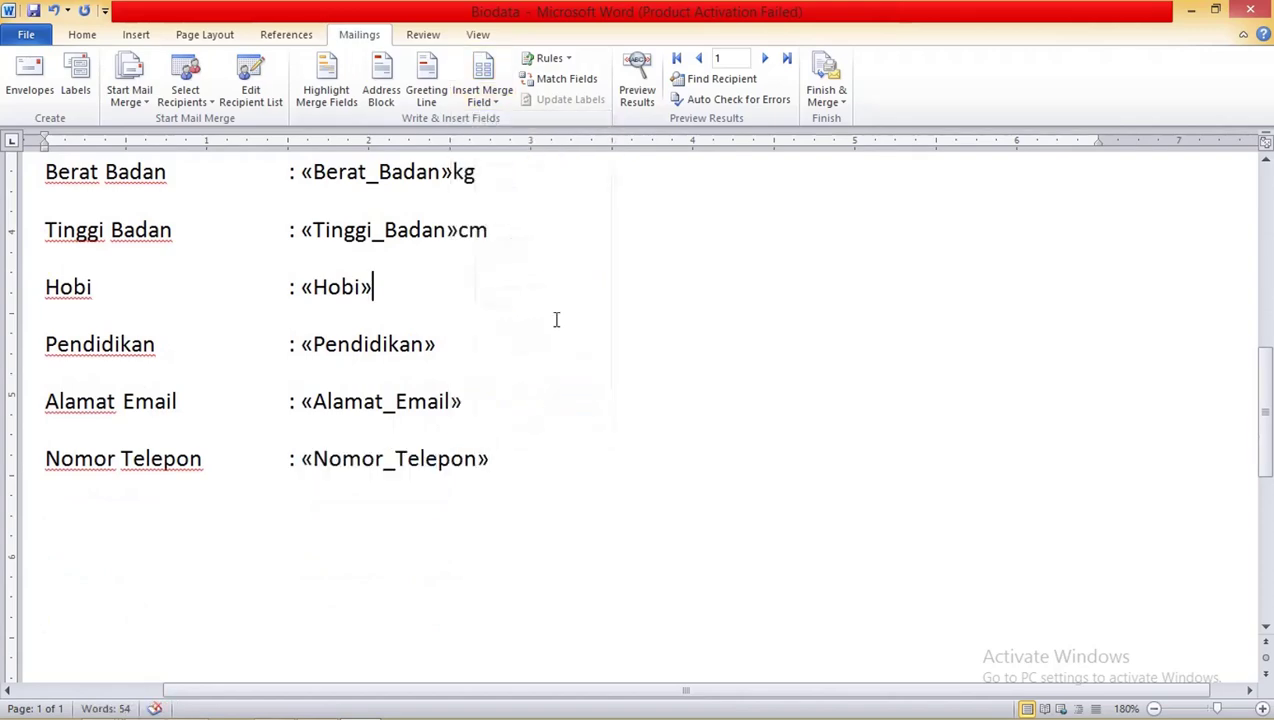
pyautogui.keyDown('ctrl'); pyautogui.scroll(1, 498, 287); pyautogui.keyUp('ctrl')
pyautogui.scroll(5, 497, 285)
pyautogui.scroll(4, 498, 282)
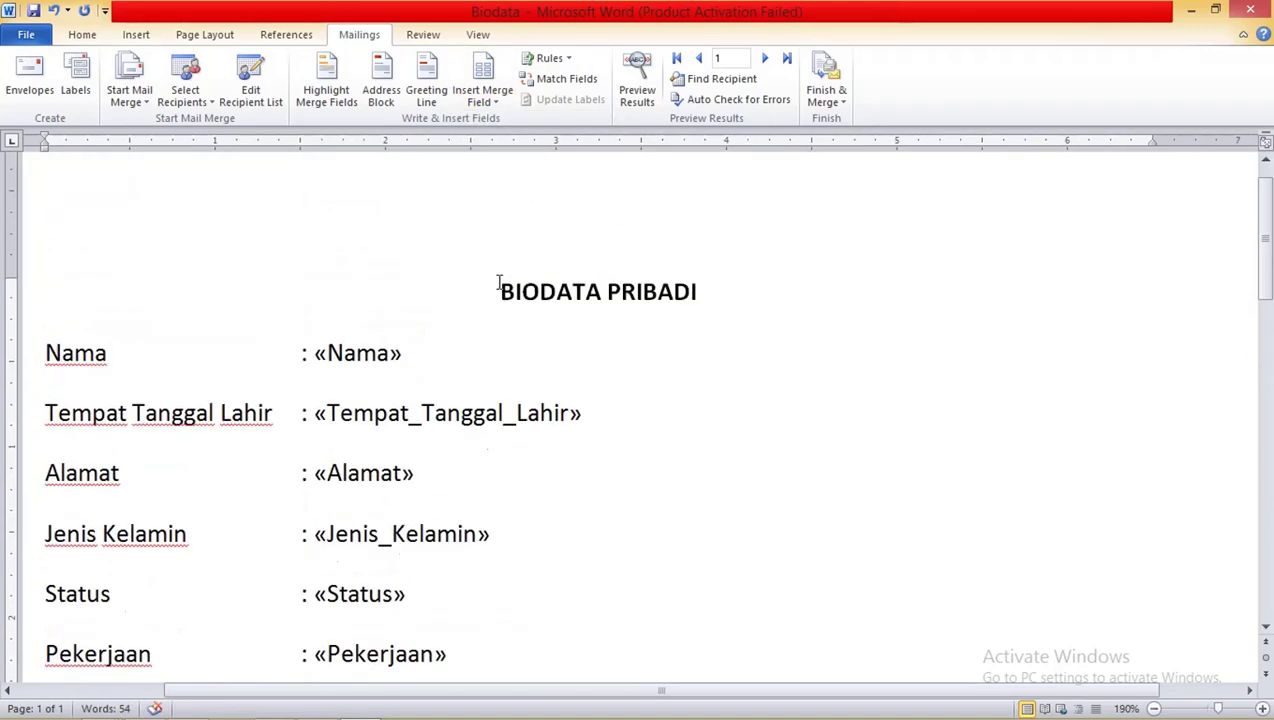
pyautogui.keyDown('ctrl'); pyautogui.scroll(-2, 500, 280); pyautogui.keyUp('ctrl')
pyautogui.keyDown('ctrl'); pyautogui.scroll(-2, 501, 278); pyautogui.keyUp('ctrl')
pyautogui.scroll(-3, 501, 276)
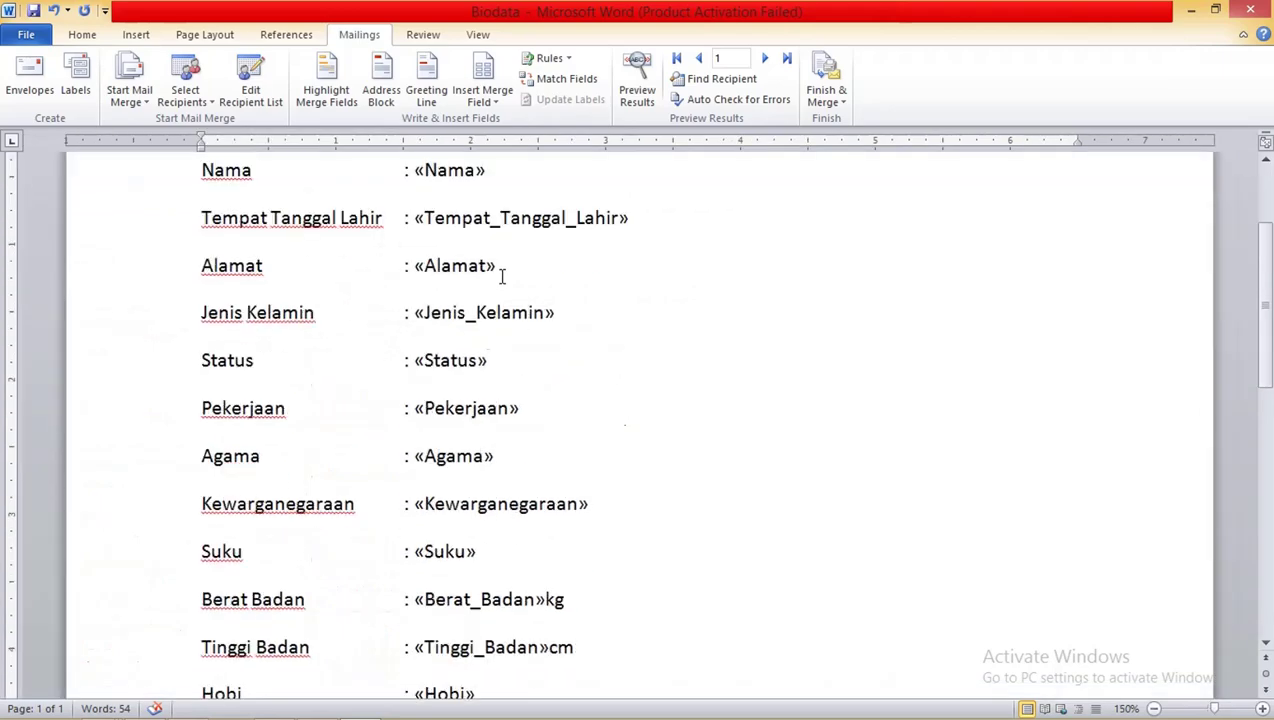
pyautogui.keyDown('ctrl'); pyautogui.scroll(-2, 495, 274); pyautogui.keyUp('ctrl')
pyautogui.scroll(-5, 495, 274)
pyautogui.scroll(1, 491, 272)
pyautogui.scroll(5, 491, 272)
pyautogui.keyDown('ctrl'); pyautogui.scroll(-1, 498, 270); pyautogui.keyUp('ctrl')
pyautogui.scroll(-5, 498, 270)
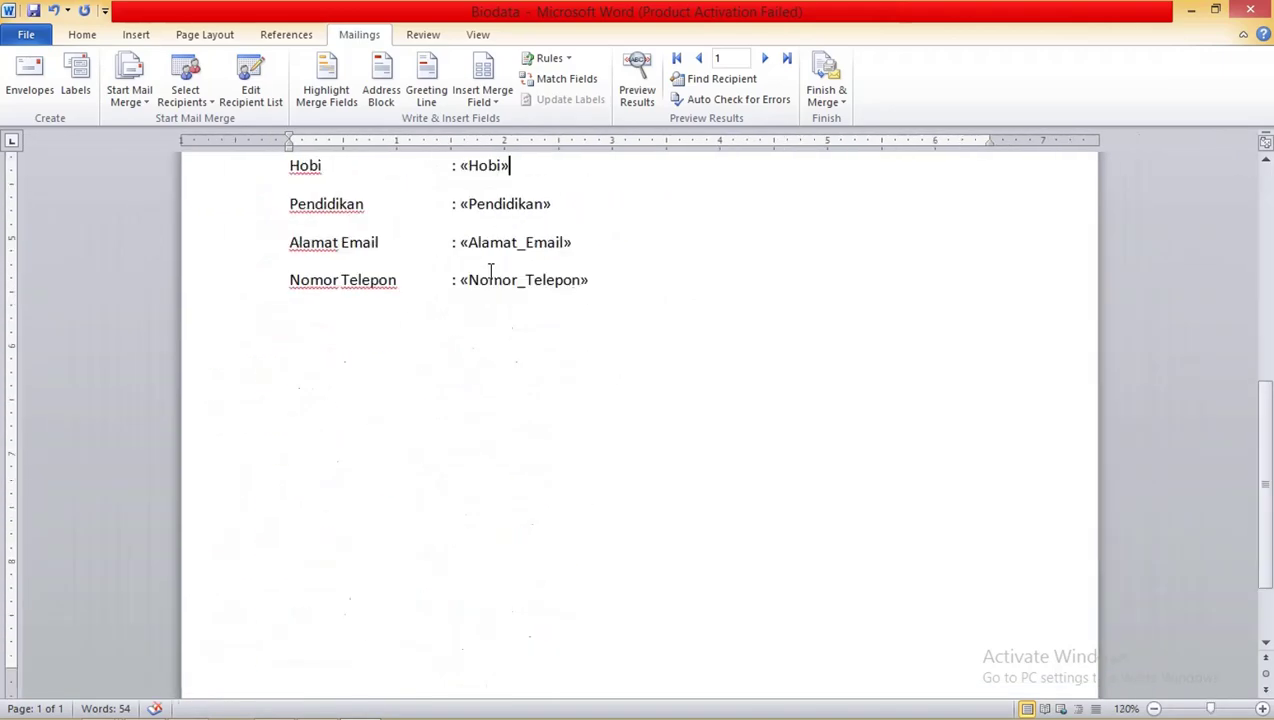
pyautogui.scroll(2, 498, 255)
pyautogui.scroll(2, 490, 240)
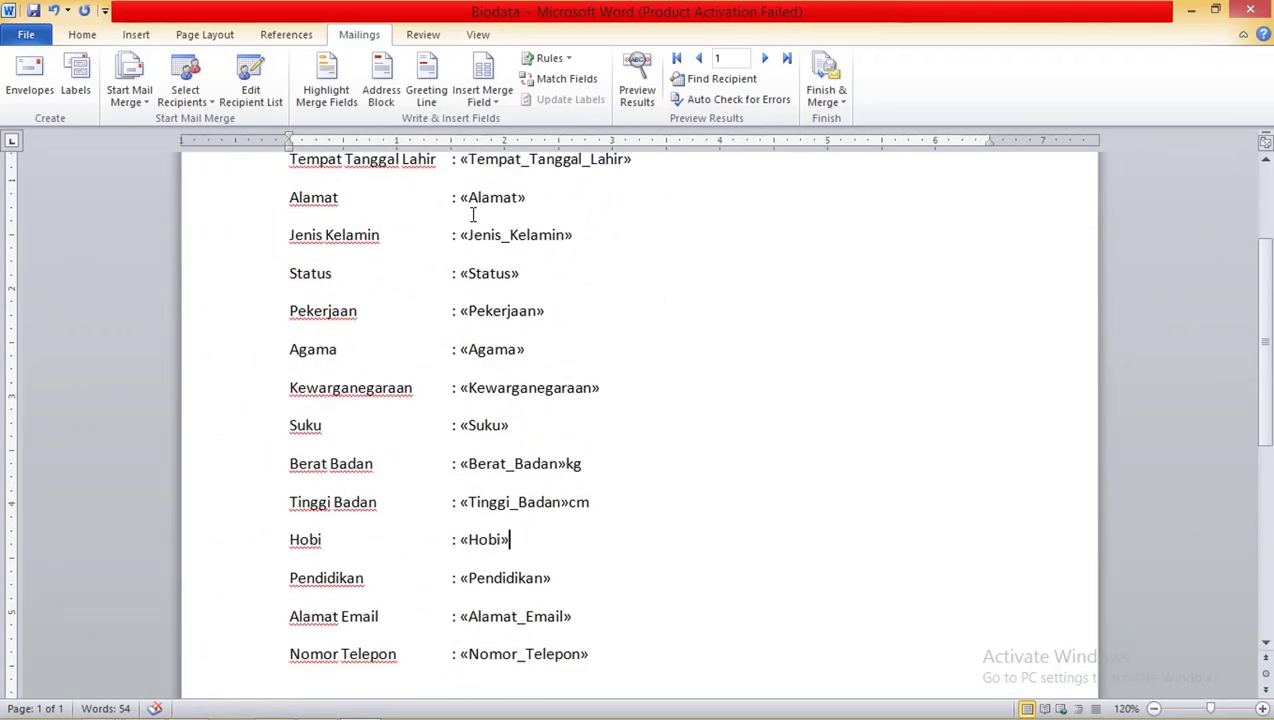
pyautogui.keyDown('ctrl'); pyautogui.scroll(-1, 473, 214); pyautogui.keyUp('ctrl')
pyautogui.scroll(-3, 472, 208)
pyautogui.scroll(1, 620, 150)
# - Preview the form with real record data, stepping from record Ke-1 through Ke-5
pyautogui.scroll(2, 625, 150)
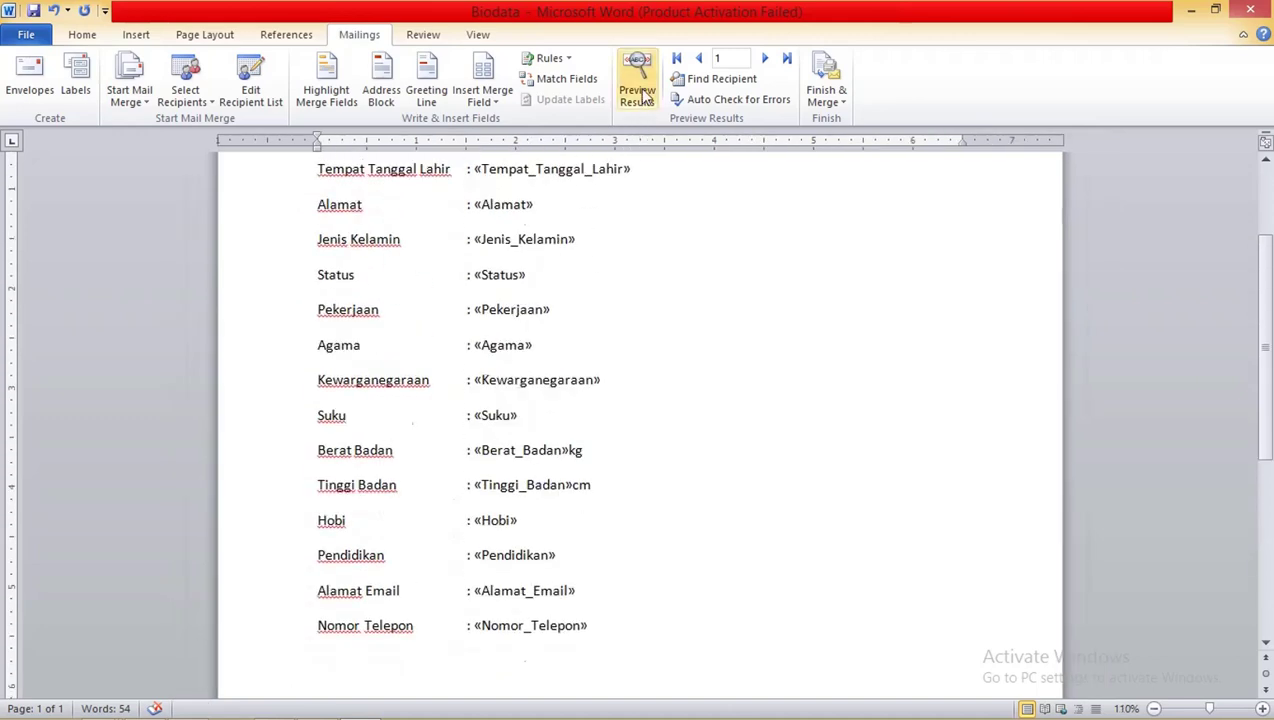
pyautogui.click(640, 90)
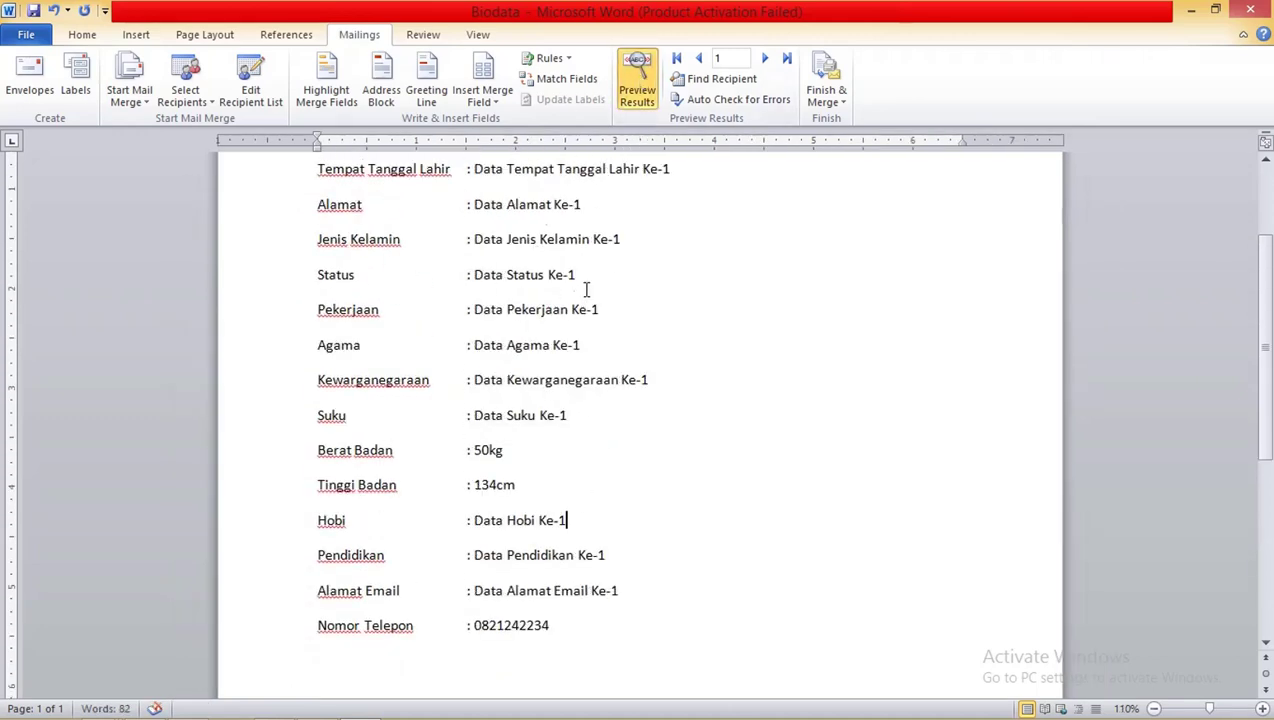
pyautogui.scroll(2, 587, 289)
pyautogui.scroll(-1, 565, 345)
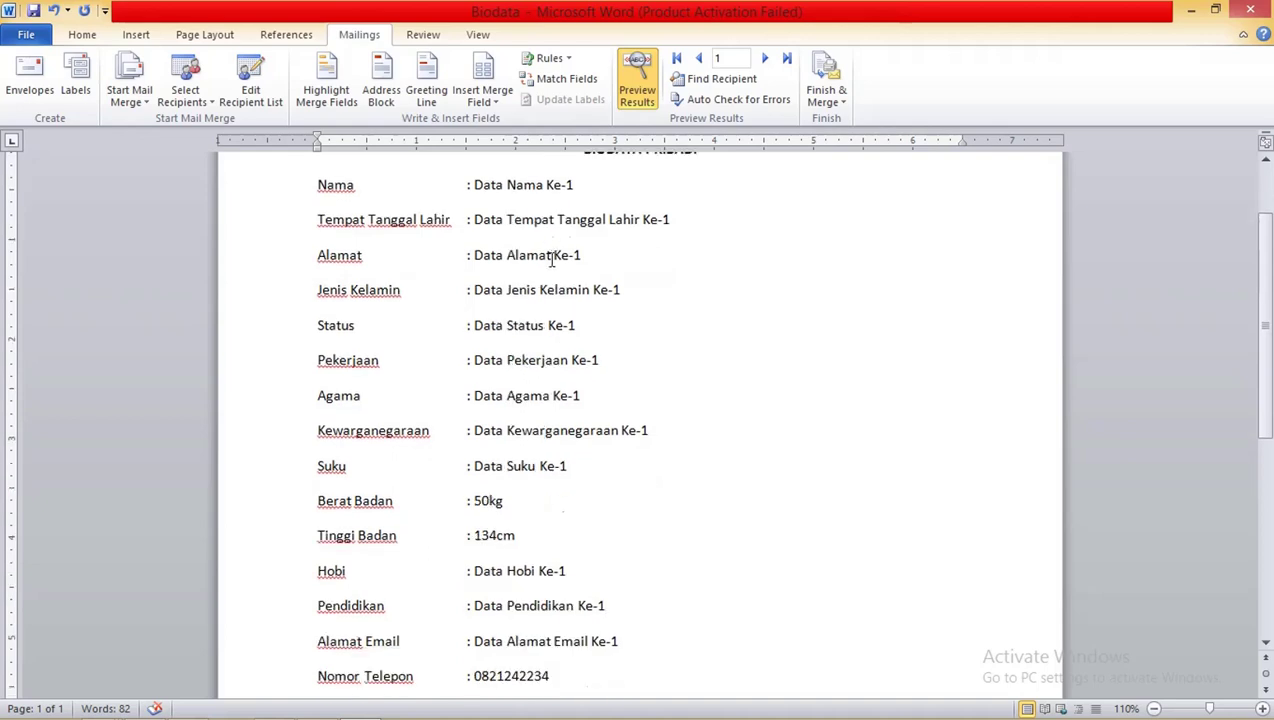
pyautogui.scroll(-2, 575, 280)
pyautogui.click(765, 59)
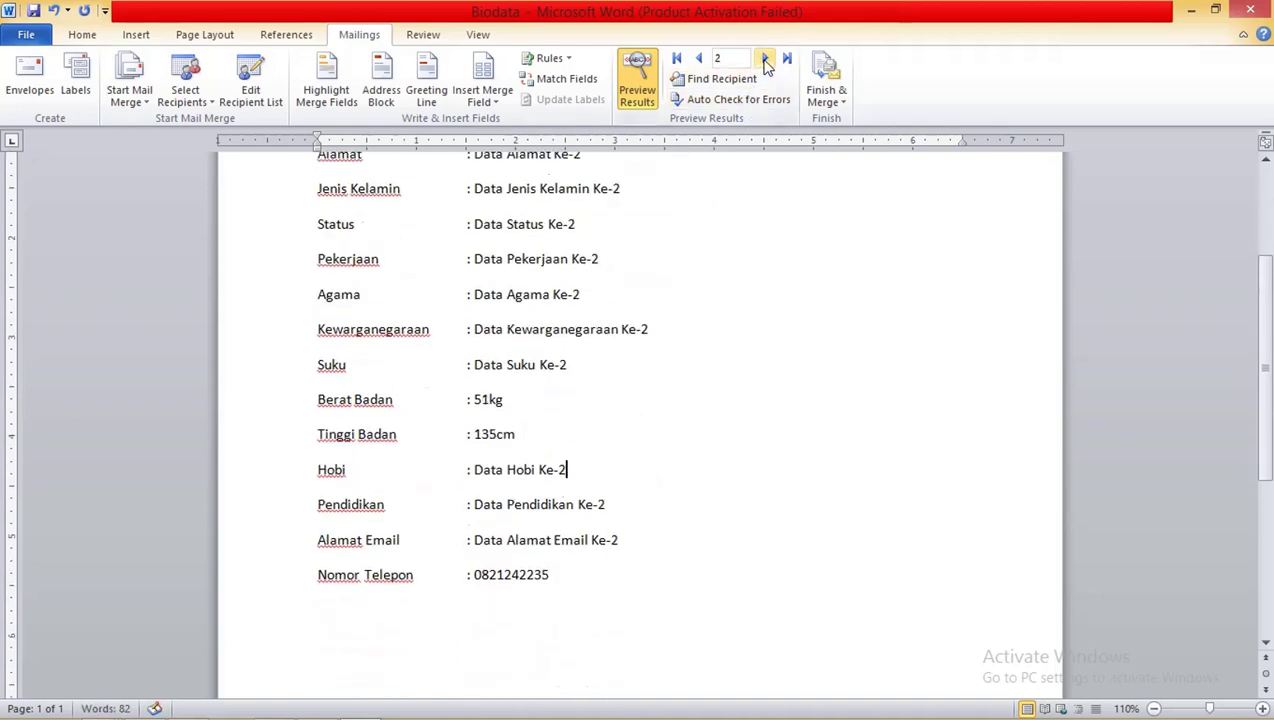
pyautogui.click(765, 59)
pyautogui.click(765, 59)
pyautogui.click(765, 59)
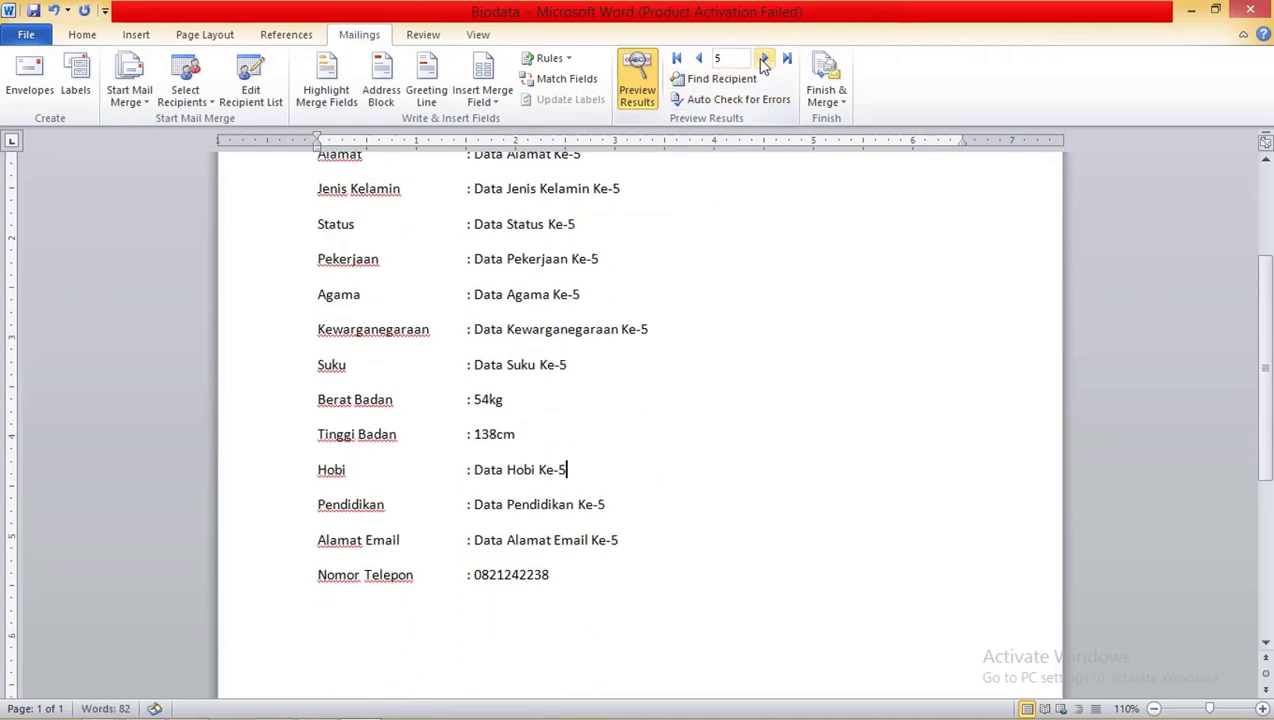
# - Check records Ke-6 to Ke-8, then merge all records into a new Letters1 document
pyautogui.scroll(2, 545, 478)
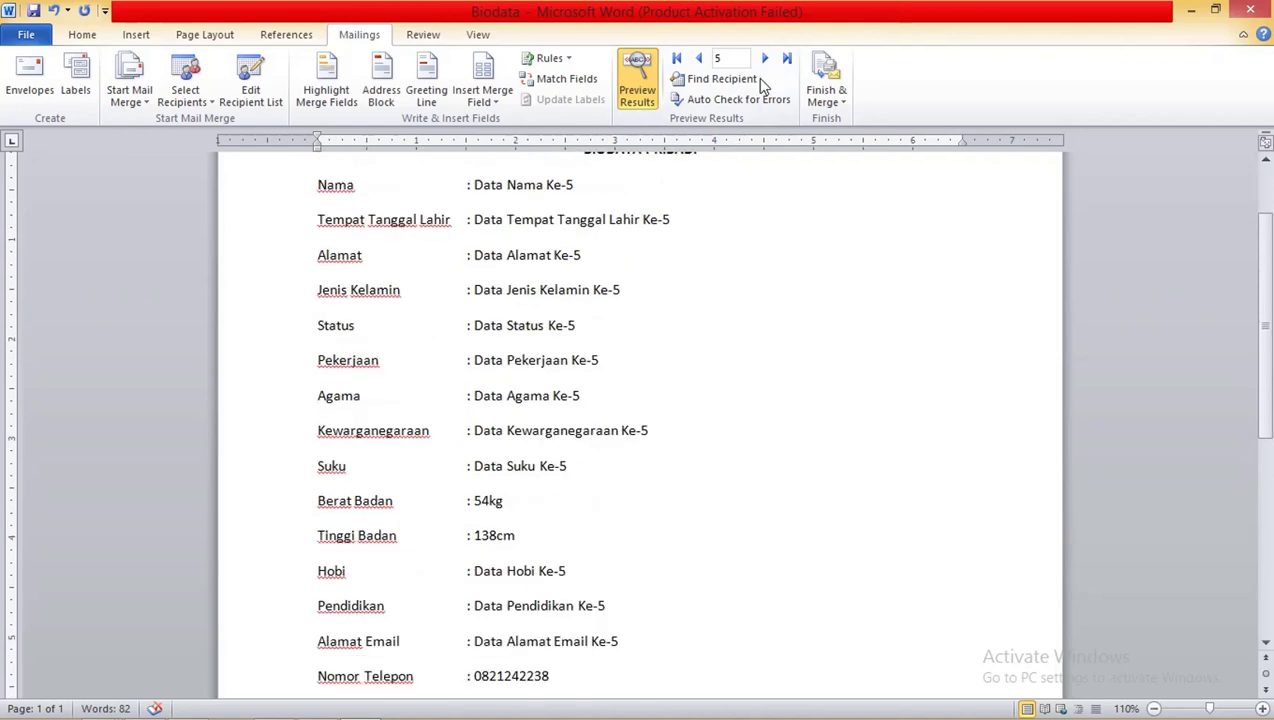
pyautogui.click(701, 59)
pyautogui.click(765, 59)
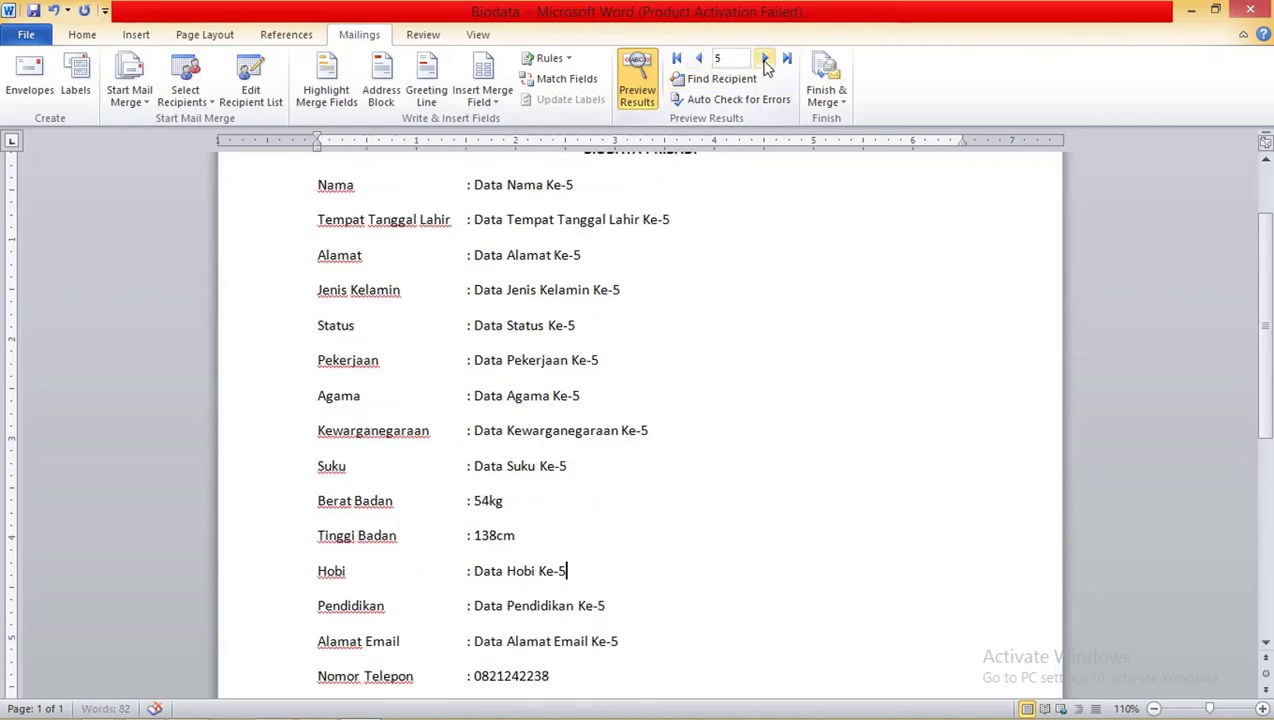
pyautogui.scroll(2, 670, 248)
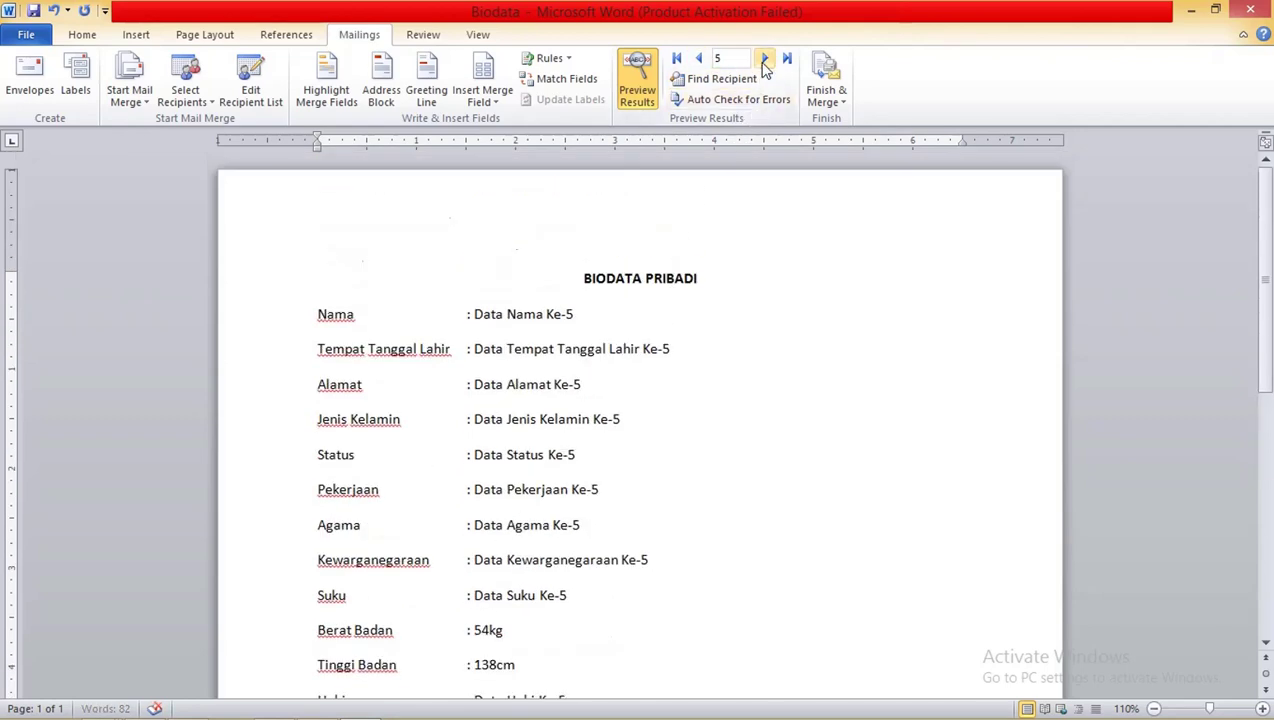
pyautogui.click(765, 59)
pyautogui.scroll(-4, 647, 250)
pyautogui.scroll(-1, 647, 250)
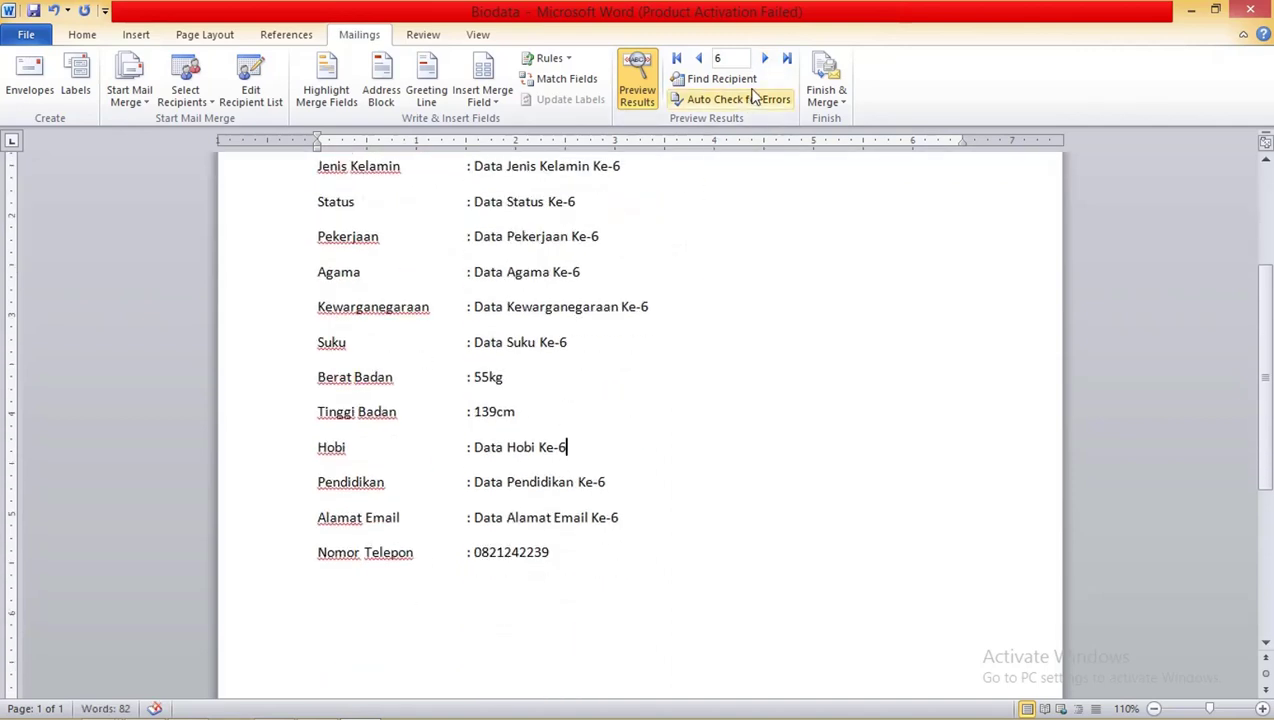
pyautogui.click(765, 59)
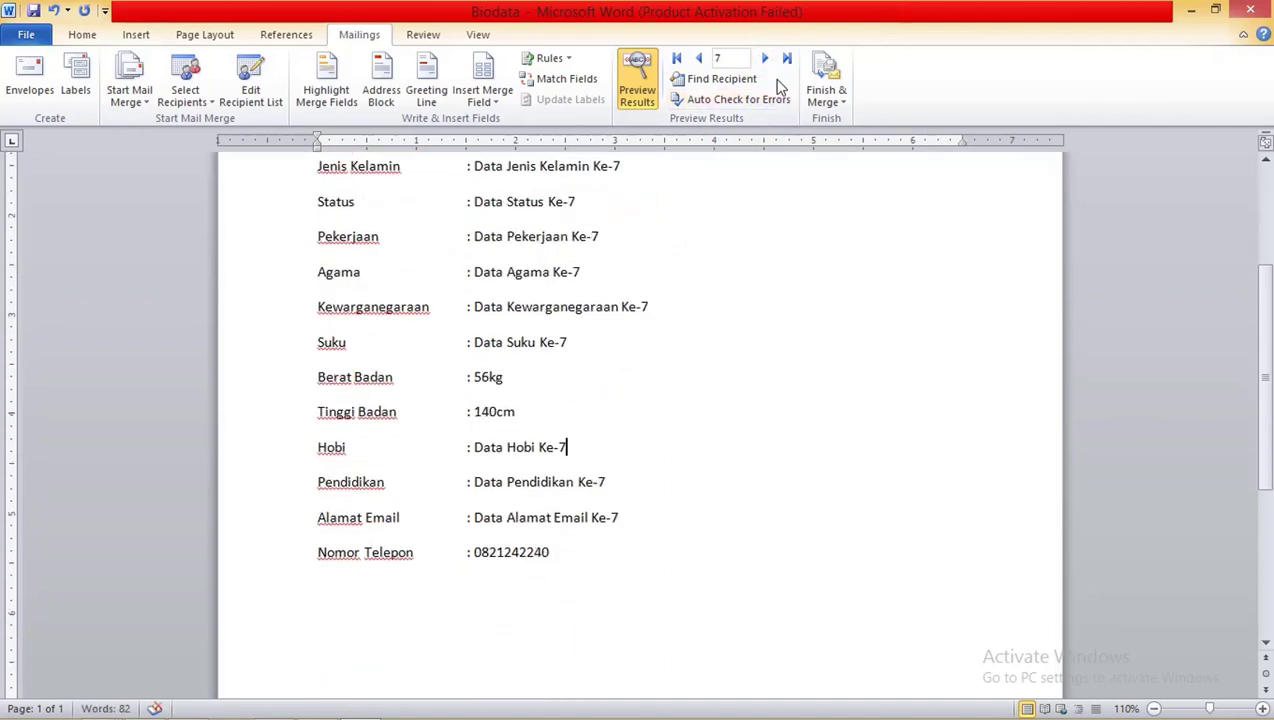
pyautogui.click(765, 59)
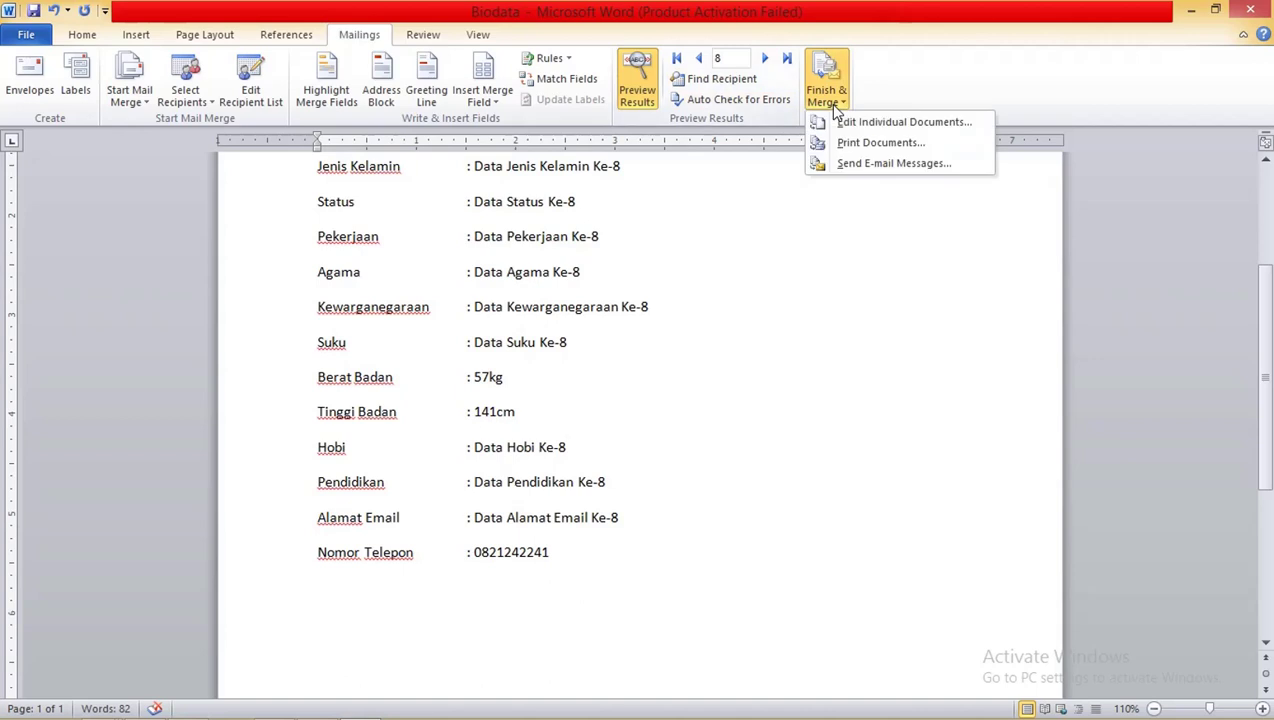
pyautogui.click(912, 129)
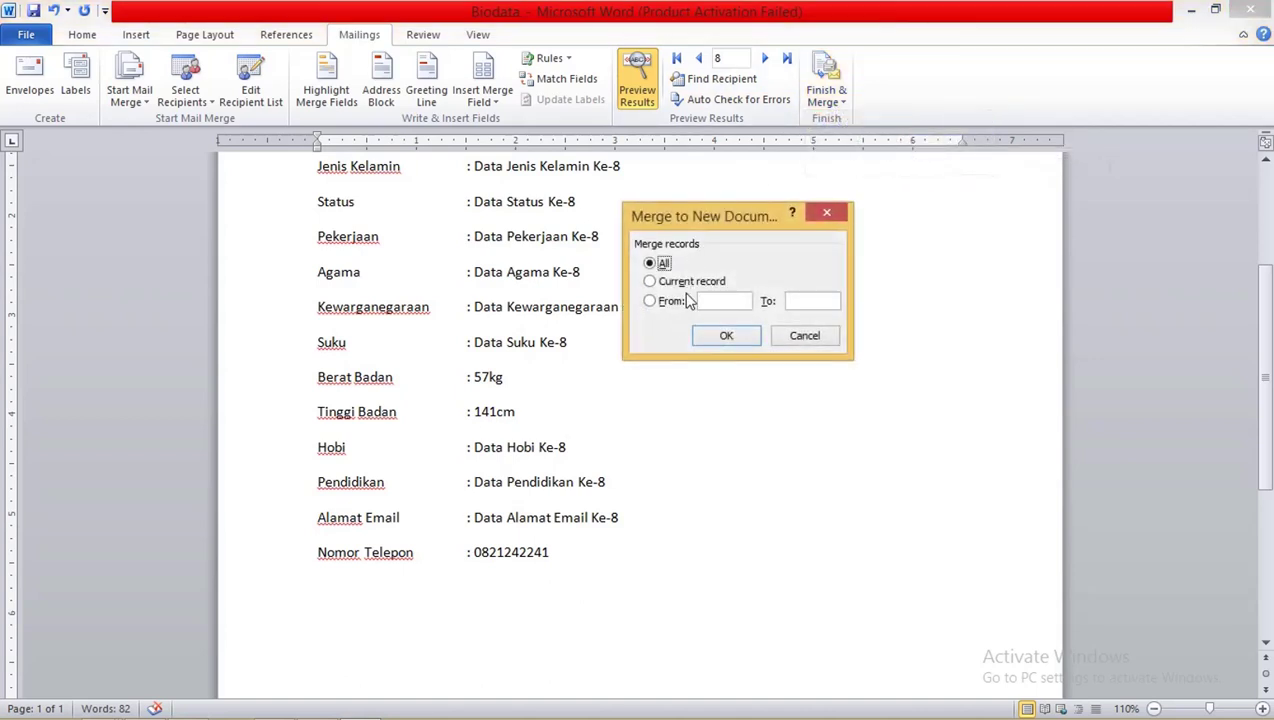
pyautogui.click(726, 336)
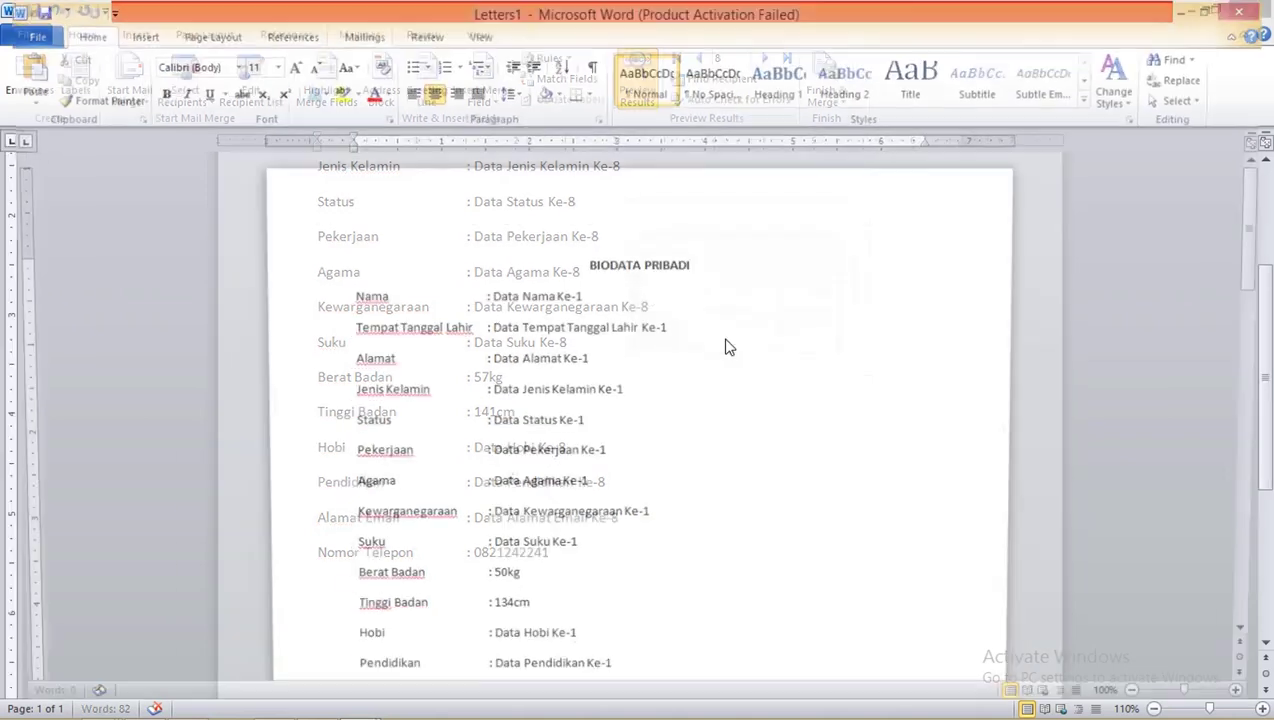
pyautogui.click(561, 330)
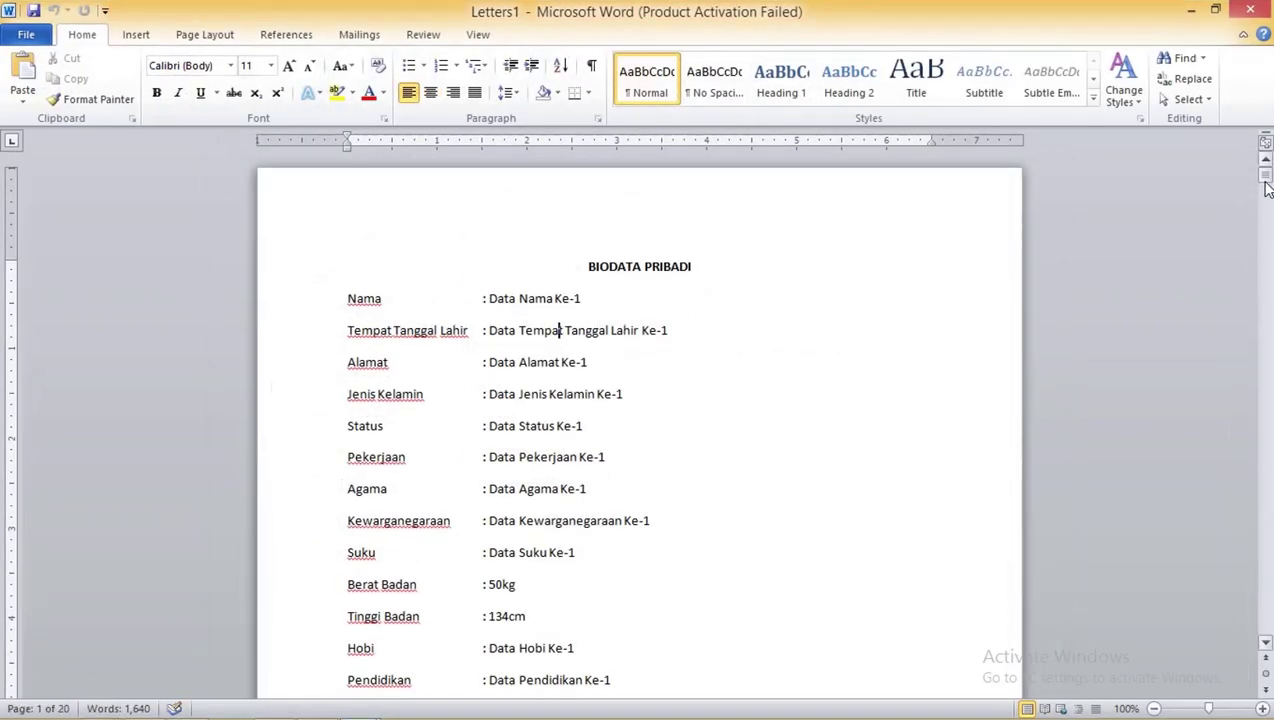
pyautogui.moveTo(1266, 178)
pyautogui.mouseDown()
pyautogui.moveTo(1218, 664)
pyautogui.moveTo(1200, 633)
pyautogui.mouseUp()
pyautogui.scroll(3, 668, 428)
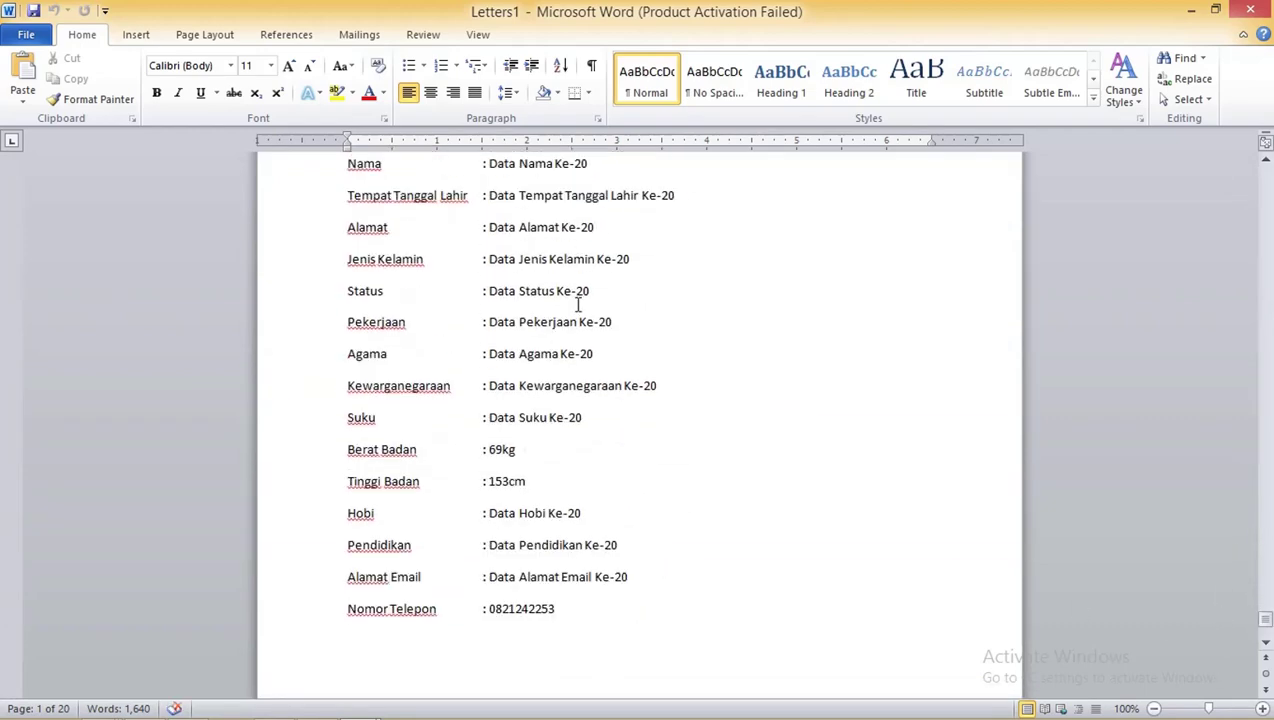
pyautogui.scroll(3, 615, 302)
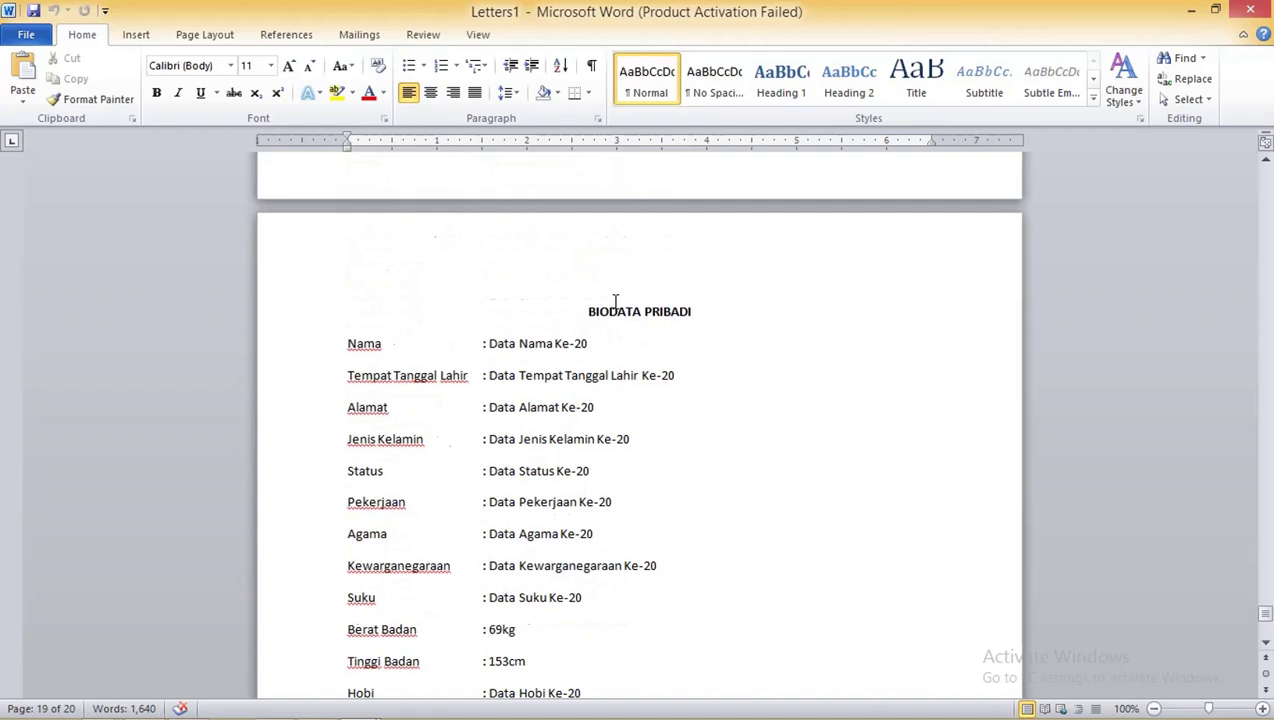